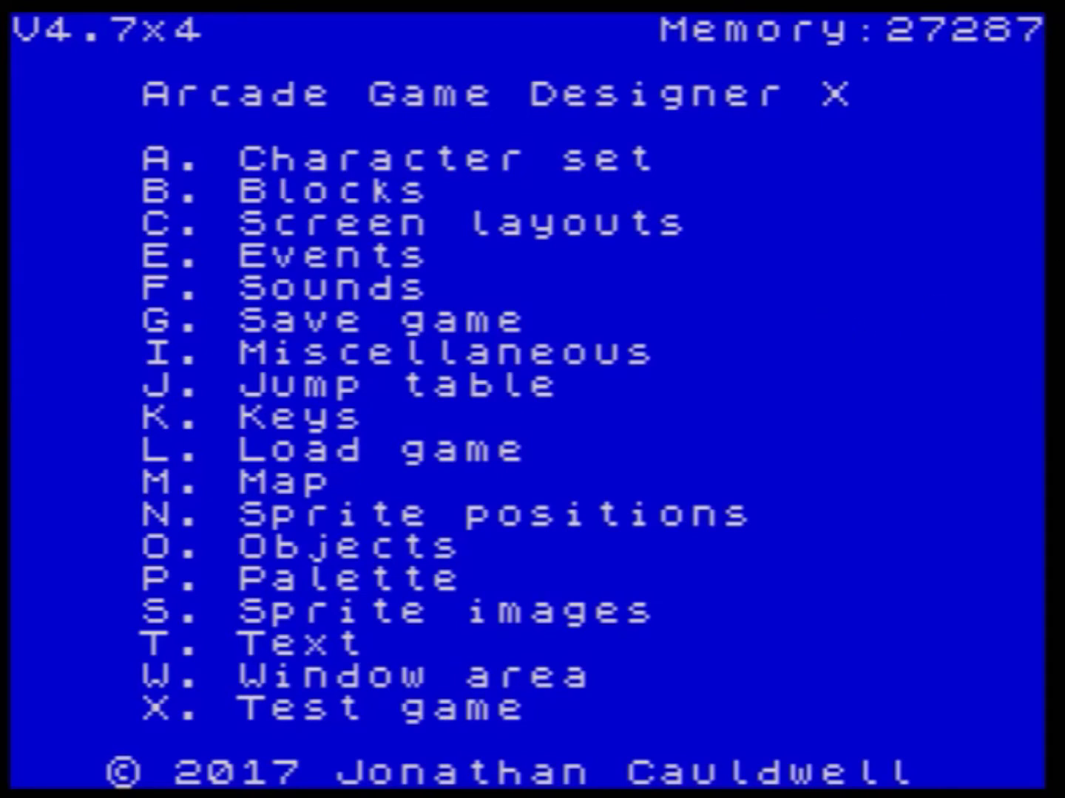
# - Look at sprite 0, frame 0 in the sprite image editor and at block 1 in the block editor
pyautogui.press('s')
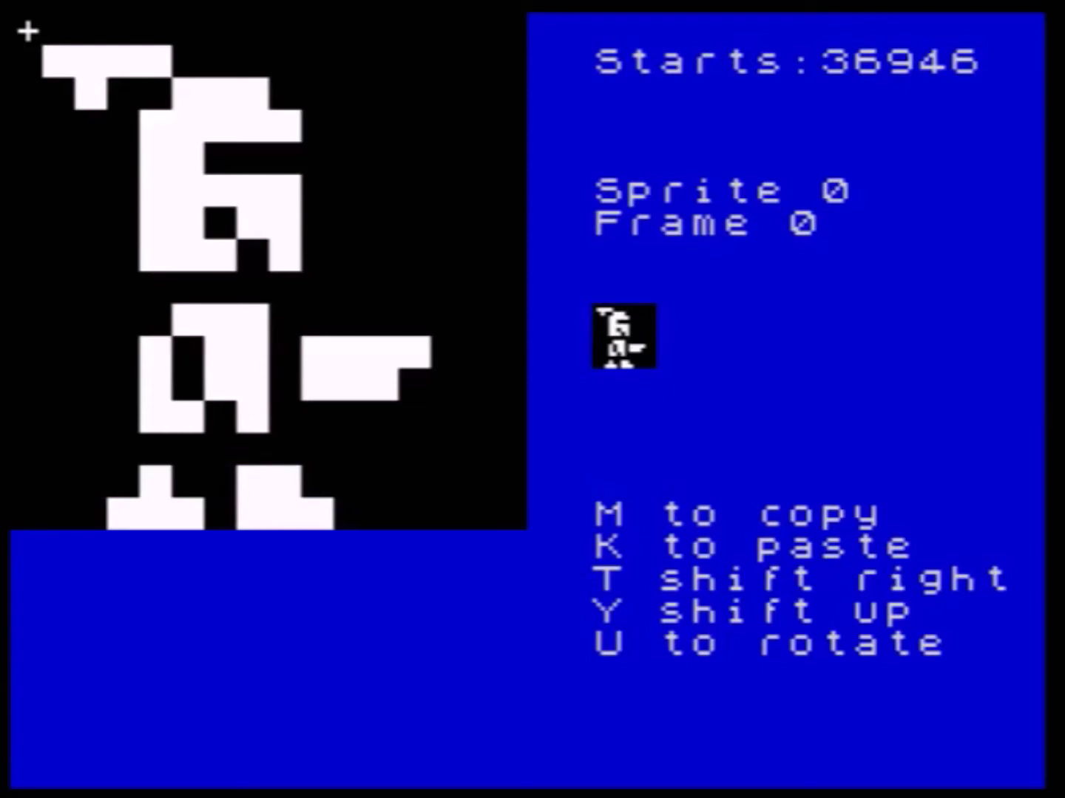
pyautogui.press('Return')
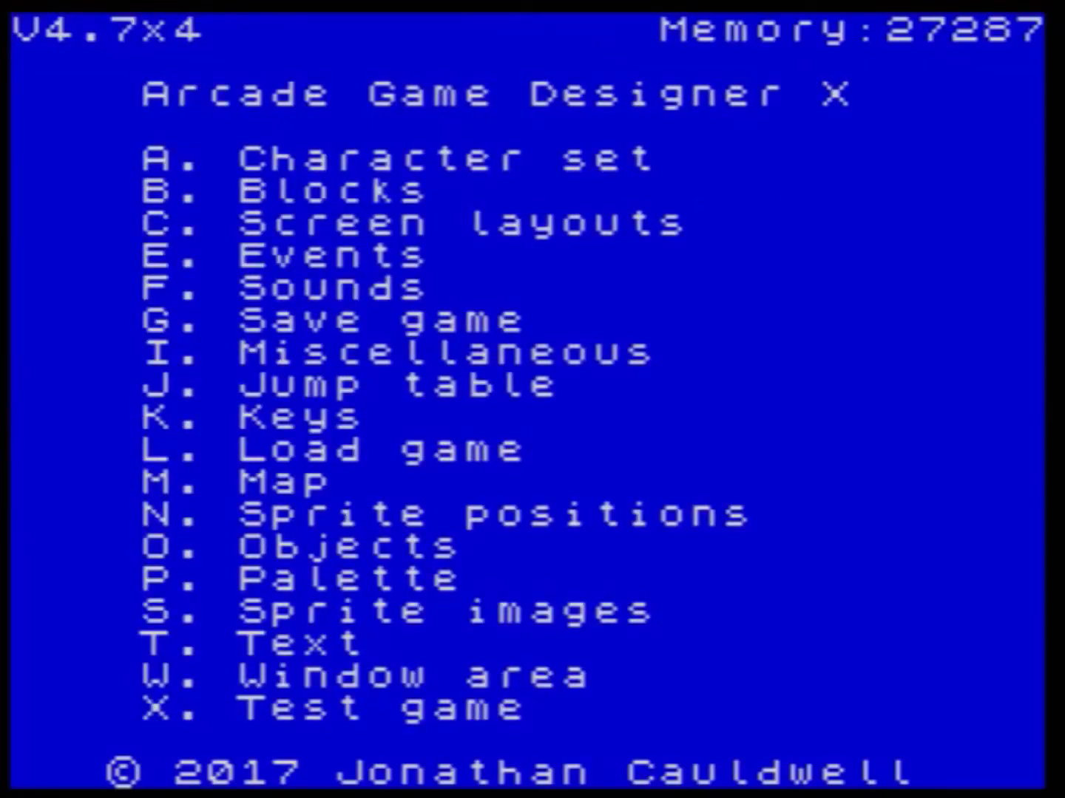
pyautogui.press('b')
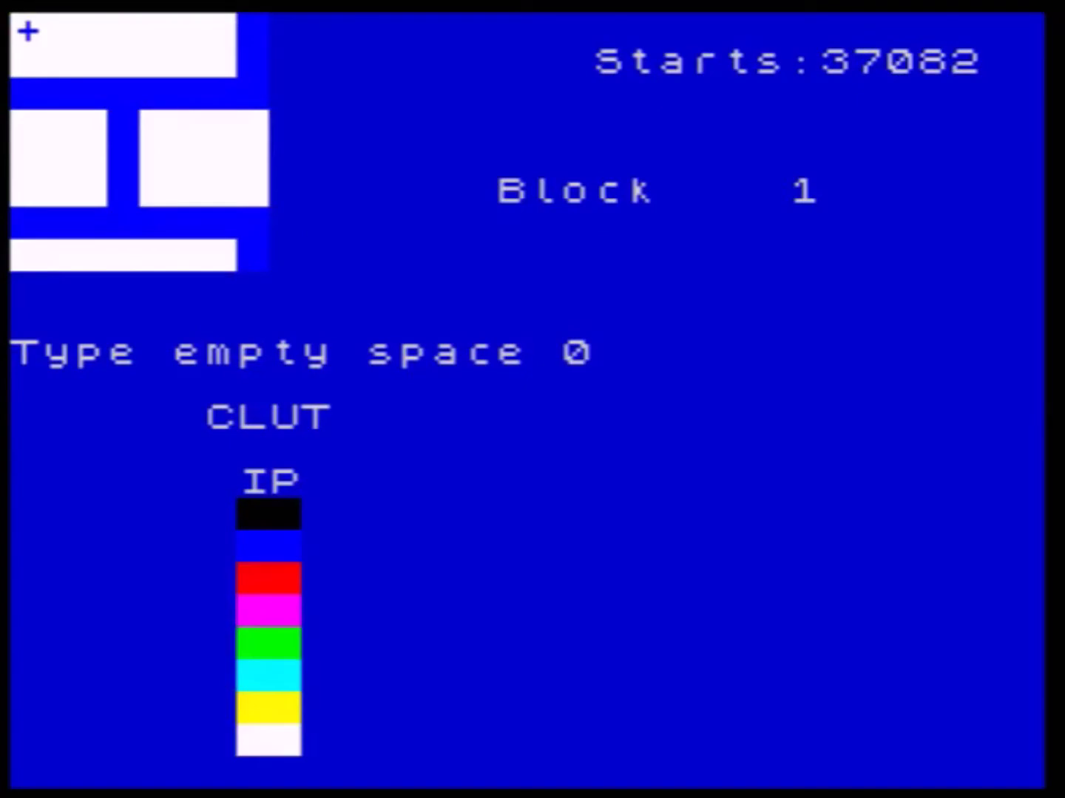
pyautogui.press('Left')
pyautogui.press('Right')
pyautogui.press('Return')
# - Examine the layout of screen 0, tracing around the hollow square of brick blocks with the cursor
pyautogui.press('c')
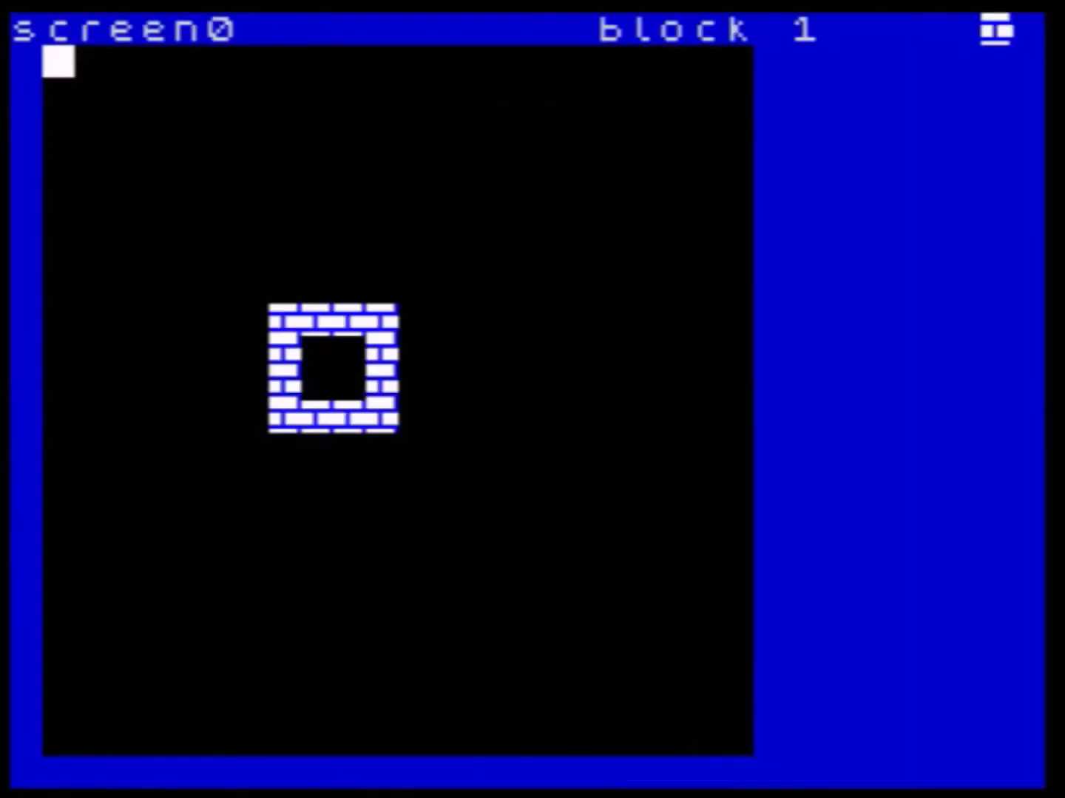
pyautogui.press('Down')
pyautogui.press('Down')
pyautogui.press('Down')
pyautogui.press('Down')
pyautogui.press('Down')
pyautogui.press('Down')
pyautogui.press('Down')
pyautogui.press('Down')
pyautogui.press('Down')
pyautogui.press('Right')
pyautogui.press('Right')
pyautogui.press('Right')
pyautogui.press('Right')
pyautogui.press('Right')
pyautogui.press('Right')
pyautogui.press('Right')
pyautogui.press('Down')
pyautogui.press('Down')
pyautogui.press('Right')
pyautogui.press('Right')
pyautogui.press('Right')
pyautogui.press('Up')
pyautogui.press('Up')
pyautogui.press('Up')
pyautogui.press('Left')
pyautogui.press('Left')
pyautogui.press('Left')
pyautogui.press('Down')
pyautogui.press('Down')
pyautogui.press('Down')
pyautogui.press('Down')
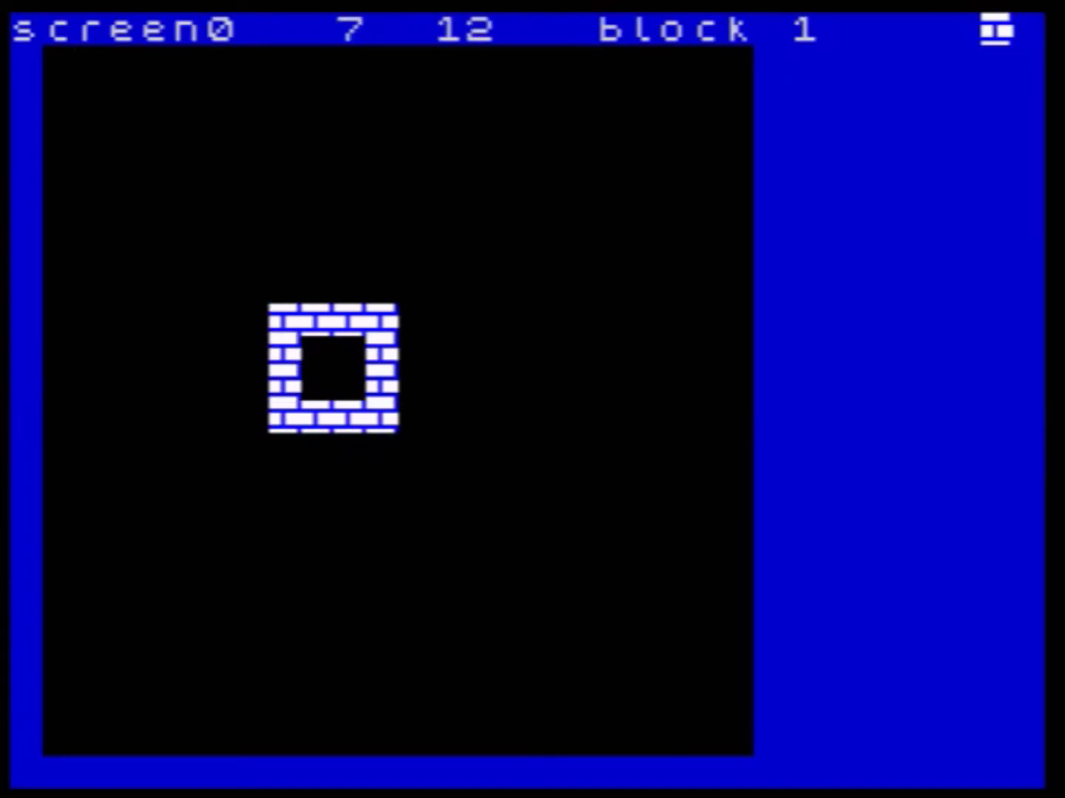
pyautogui.press('x')
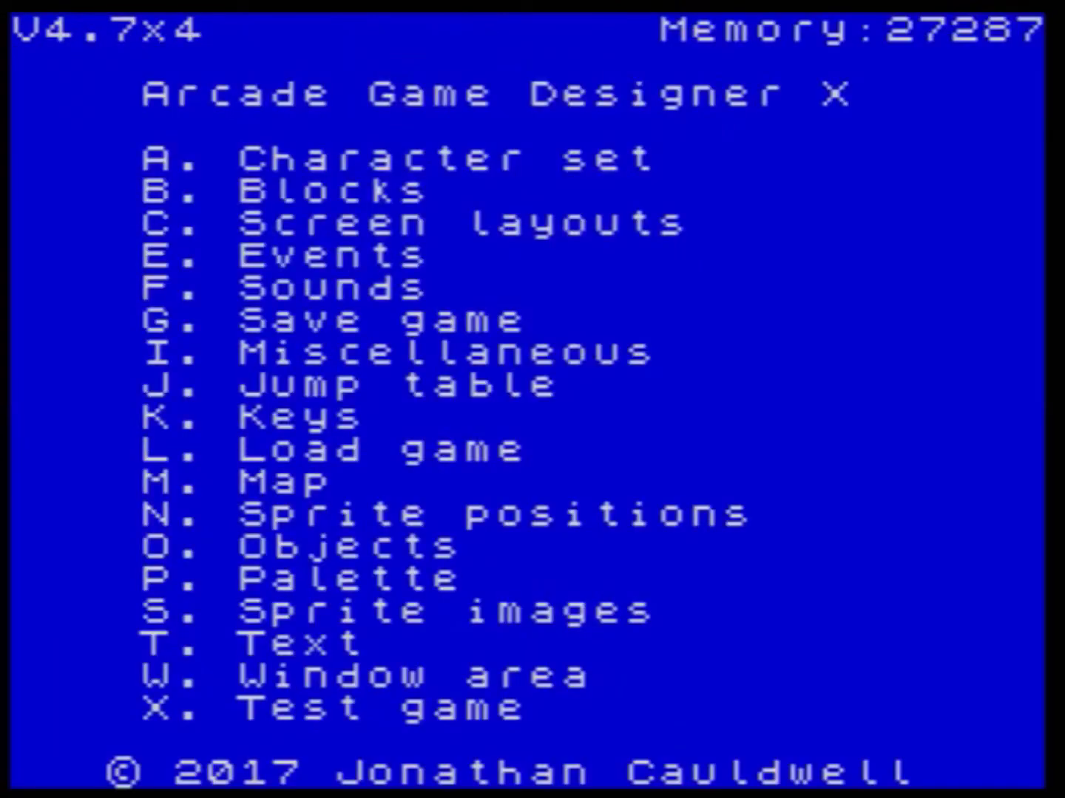
# - Test the game to check how the player sprite displays inside the brick square
pyautogui.press('x')
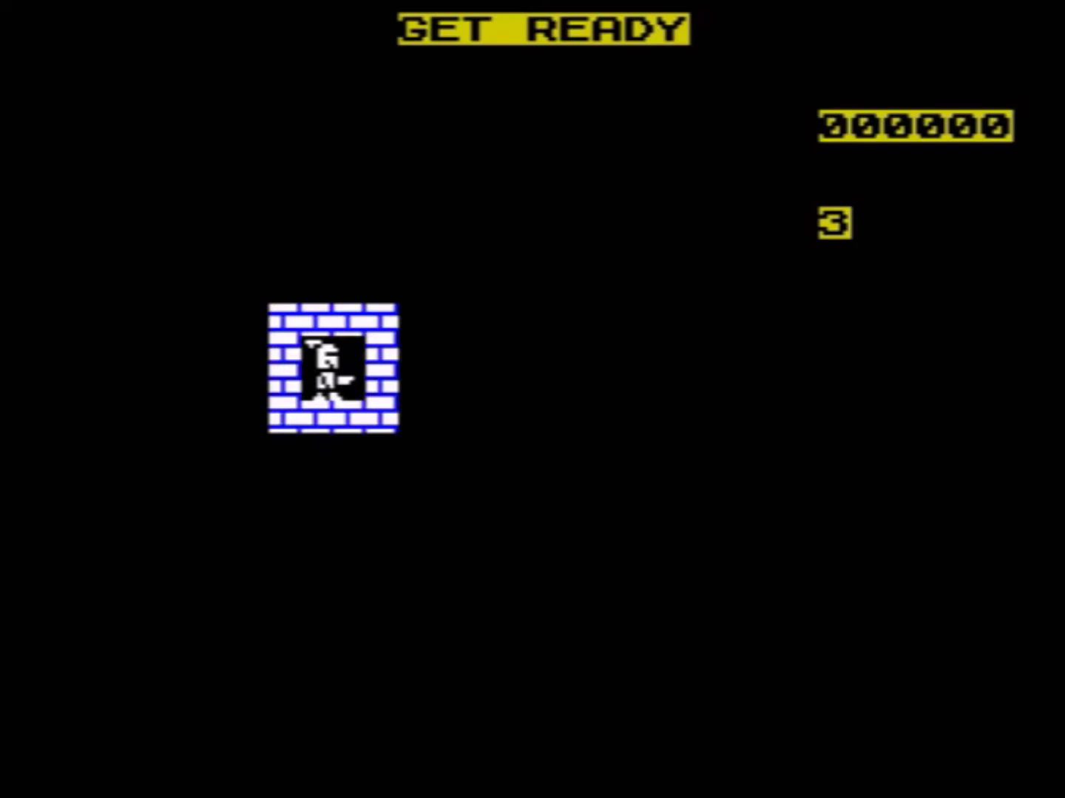
pyautogui.press('Escape')
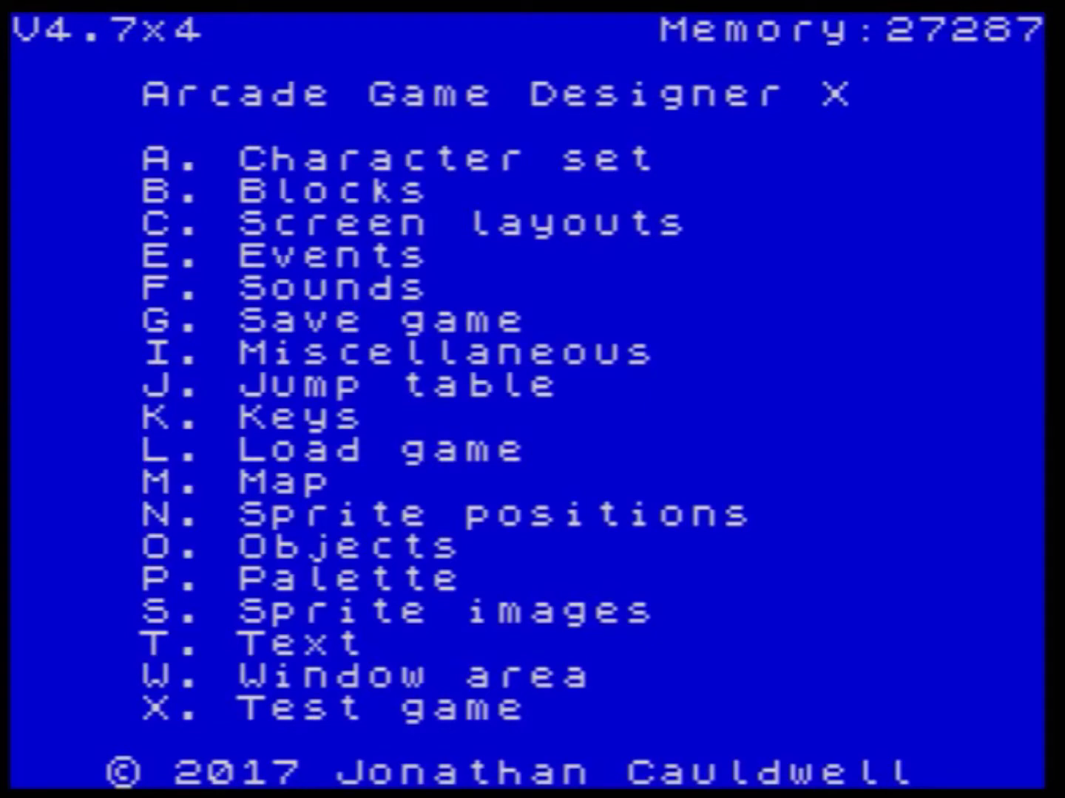
# - Add the line "sprink 5" to the Player control (type 0) event and test the game
pyautogui.press('e')
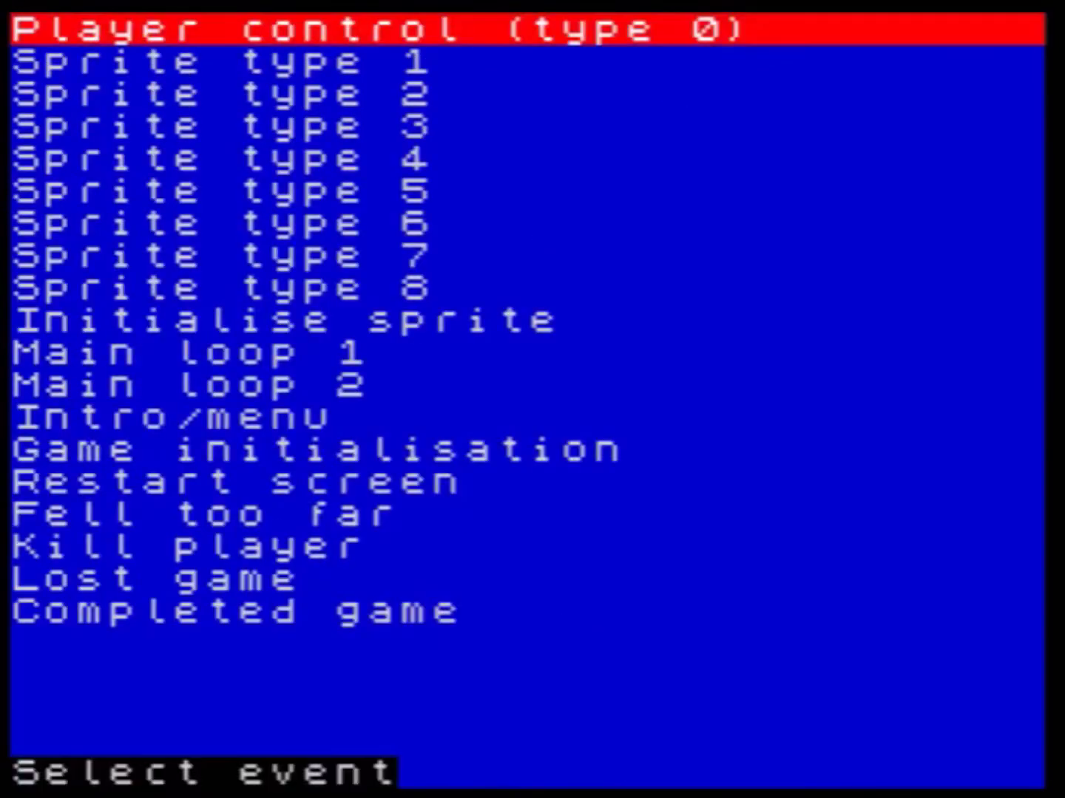
pyautogui.press('Return')
pyautogui.press('Return')
pyautogui.write('sprink')
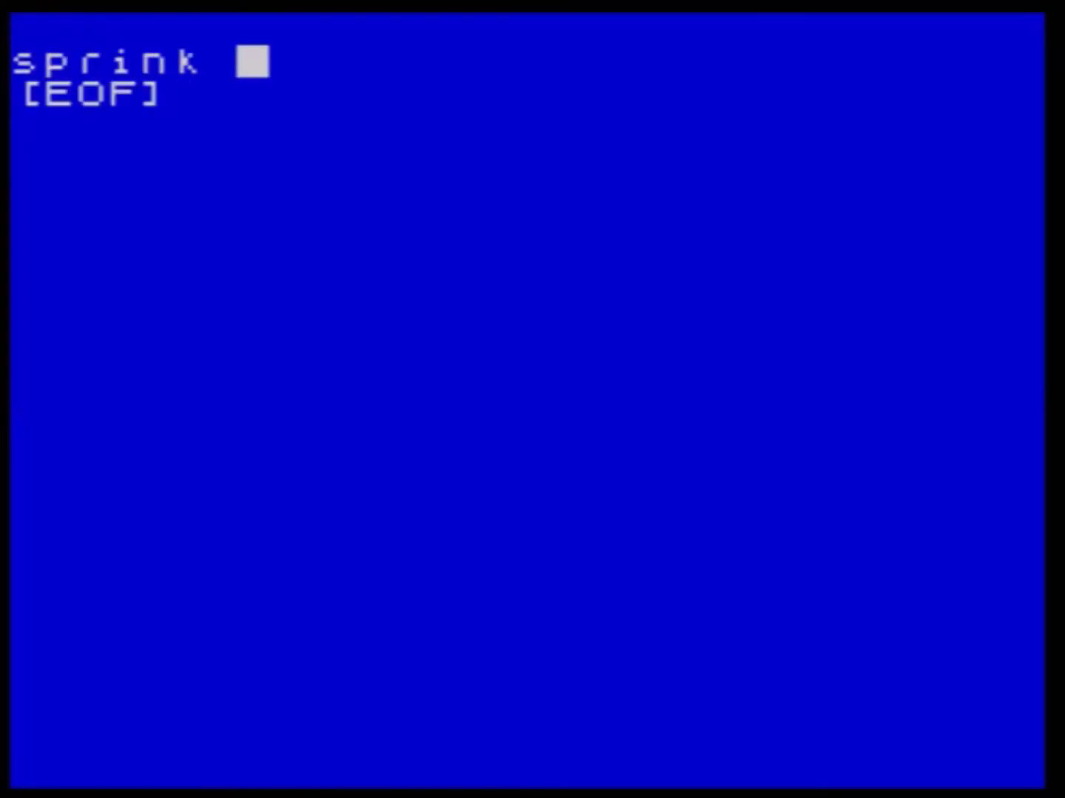
pyautogui.write('5')
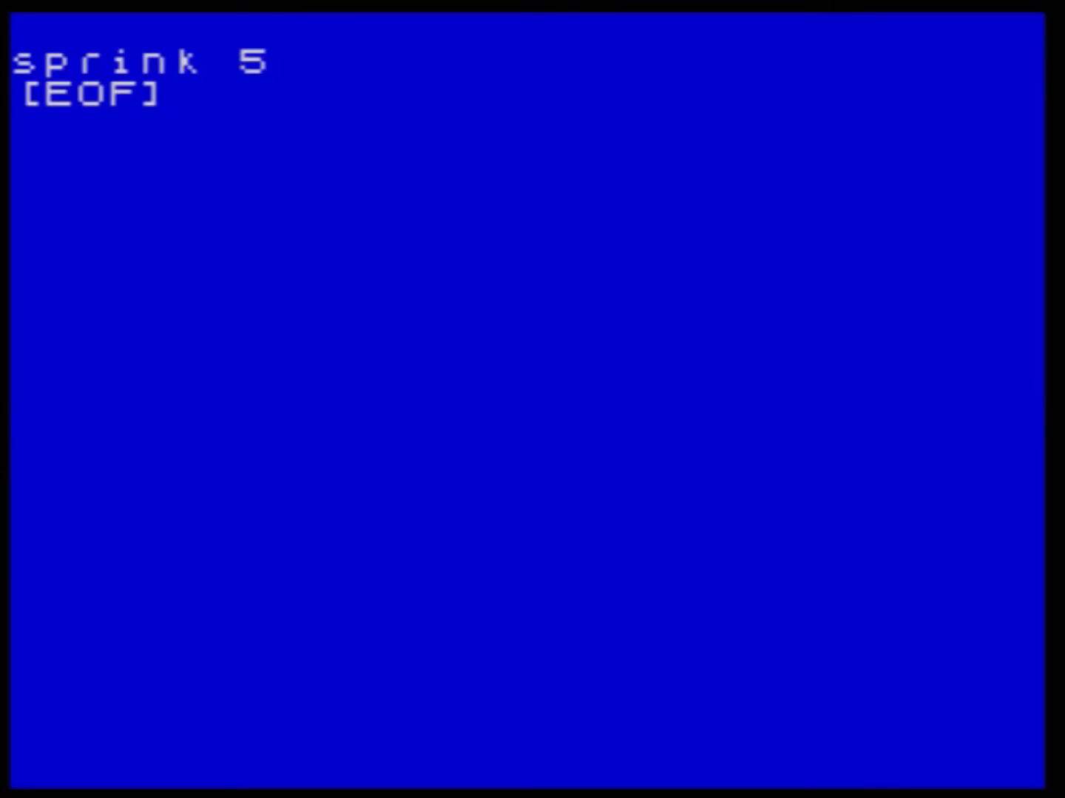
pyautogui.press('Escape')
pyautogui.press('Escape')
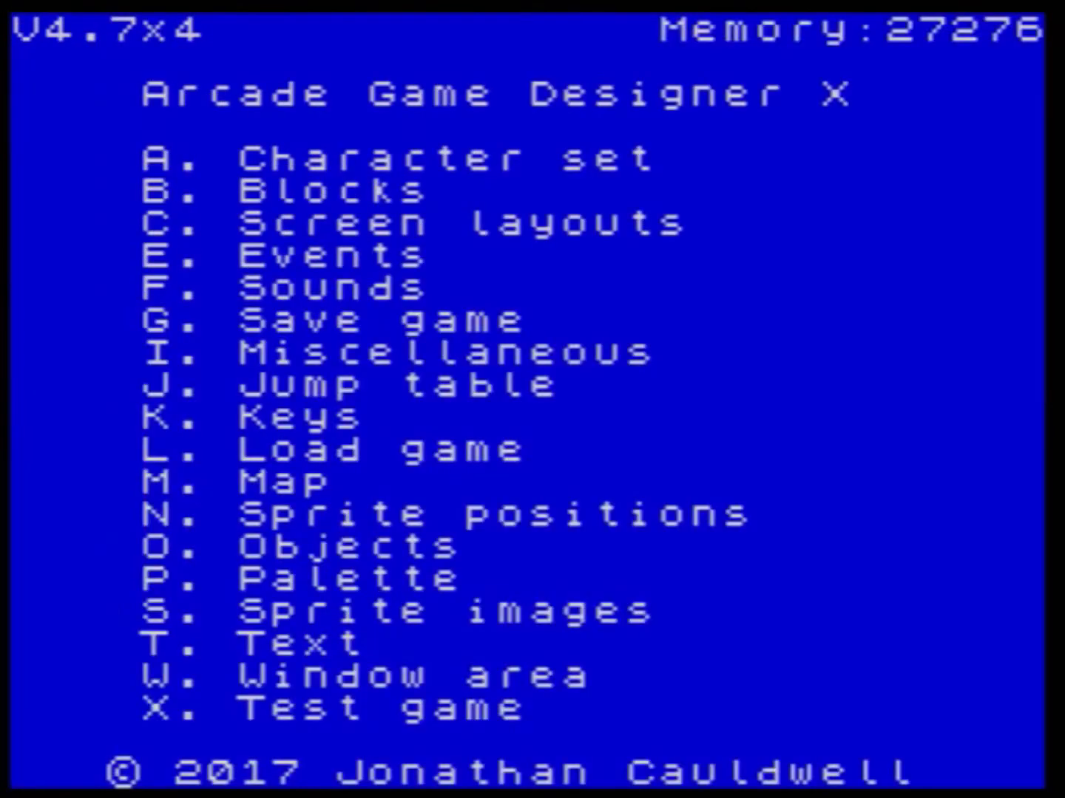
pyautogui.press('x')
# - Append "add 8 to x", "sprink 6" and "sub 8 to x" below SPRINK 5 in the Player control event, and test the game
pyautogui.press('e')
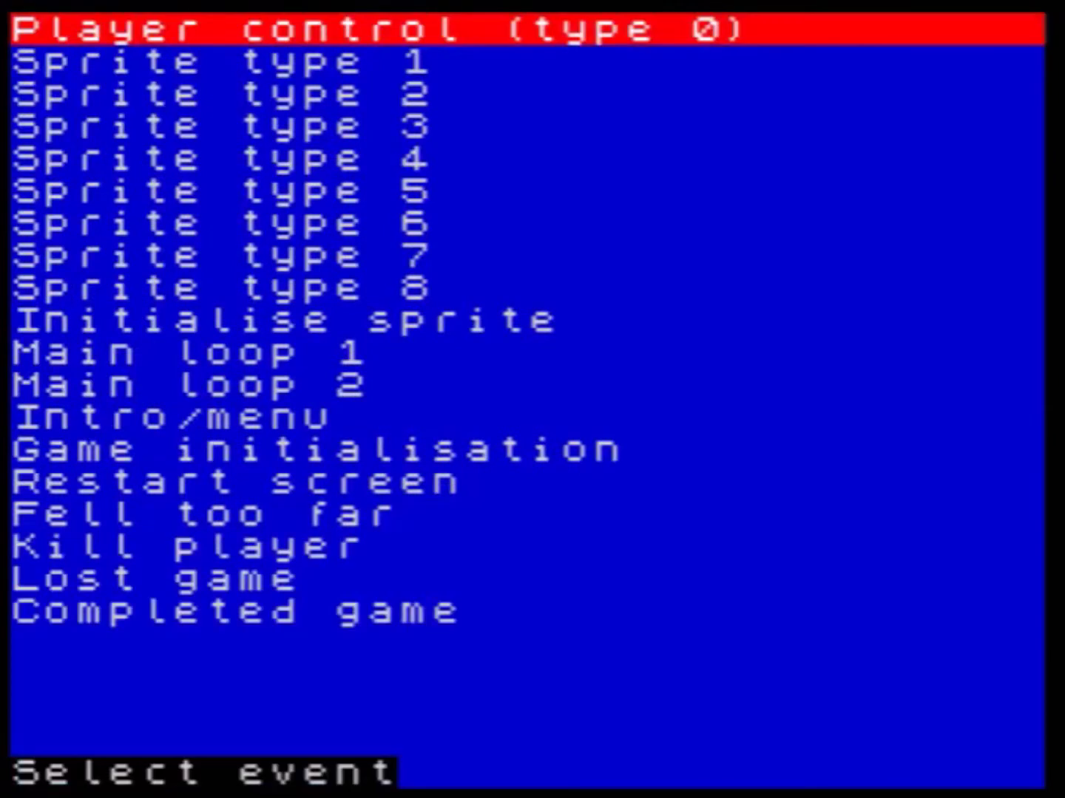
pyautogui.press('Return')
pyautogui.press('Return')
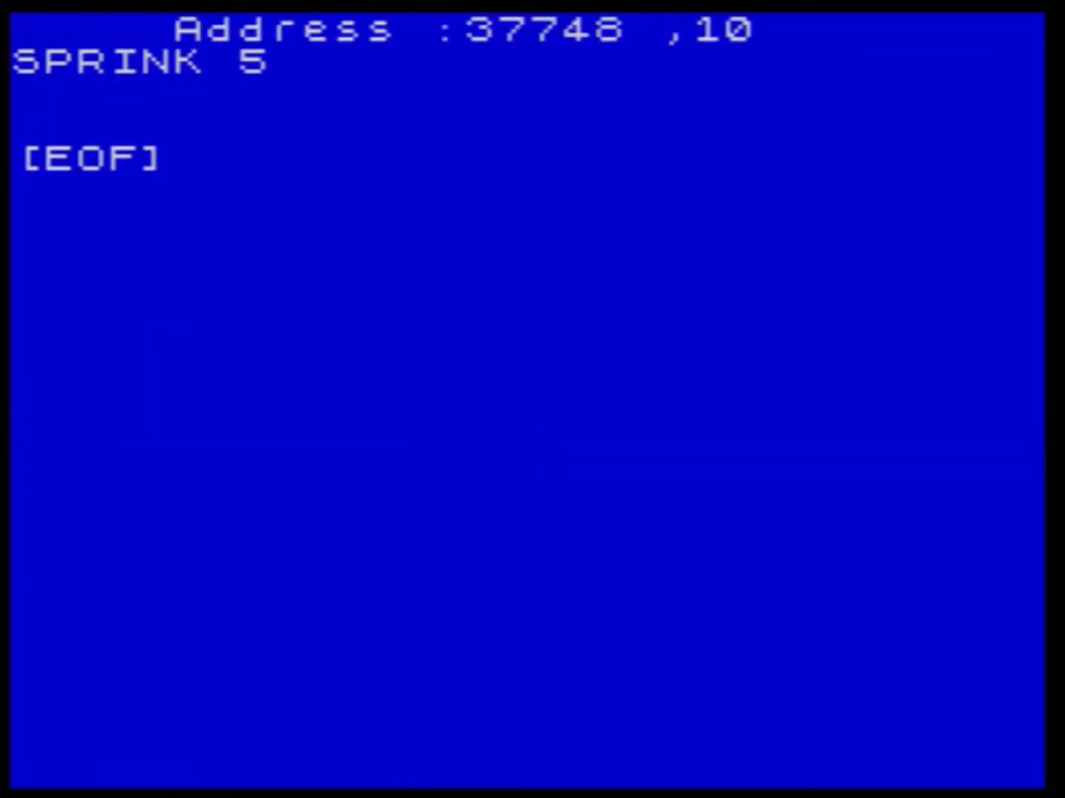
pyautogui.write('add 8 to x')
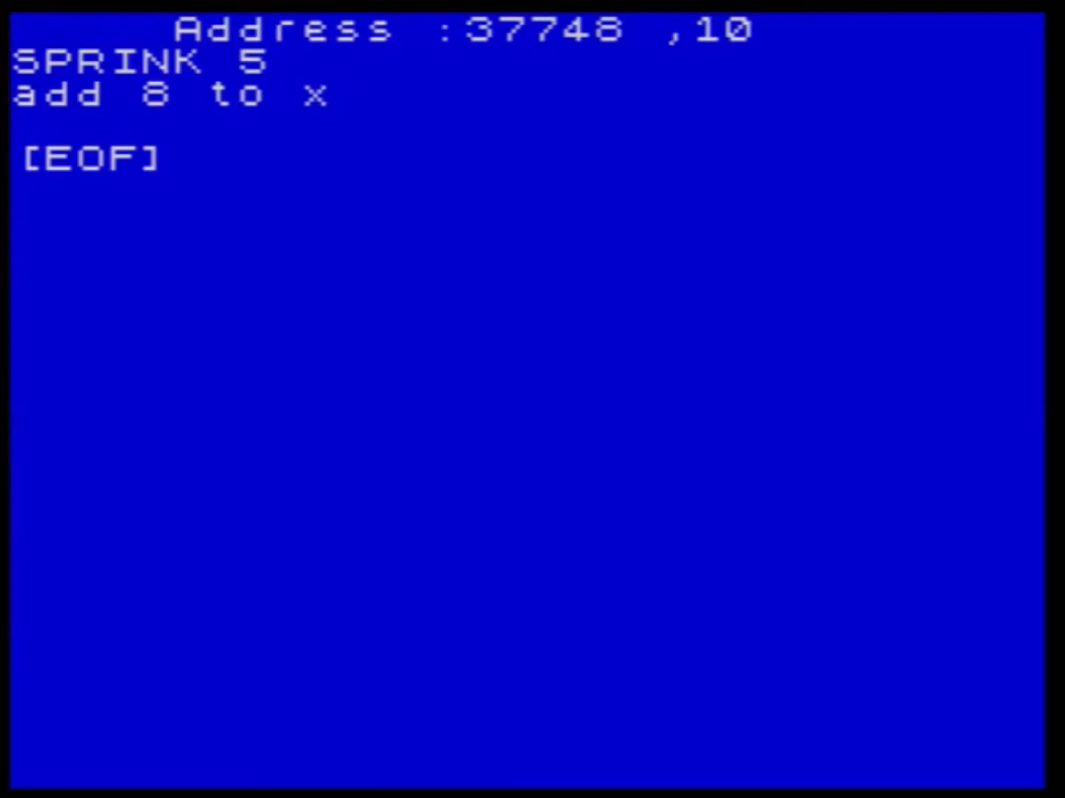
pyautogui.press('Return')
pyautogui.write('sprink')
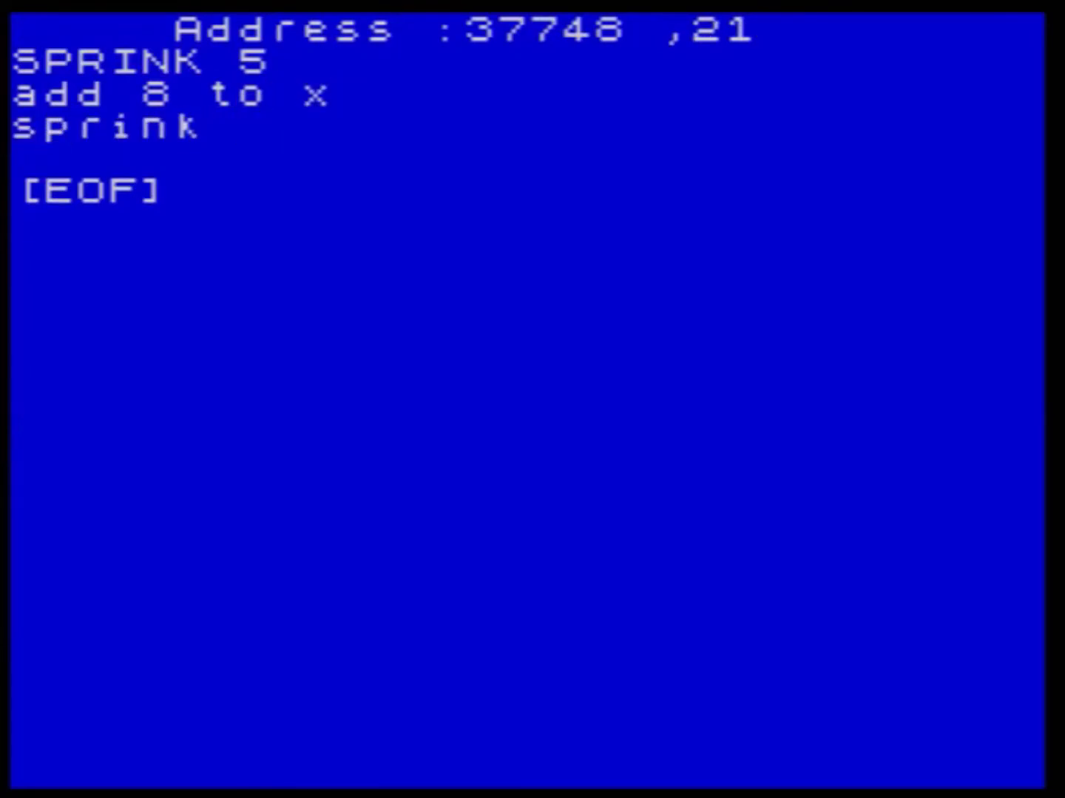
pyautogui.write(' 6')
pyautogui.press('Return')
pyautogui.write('su')
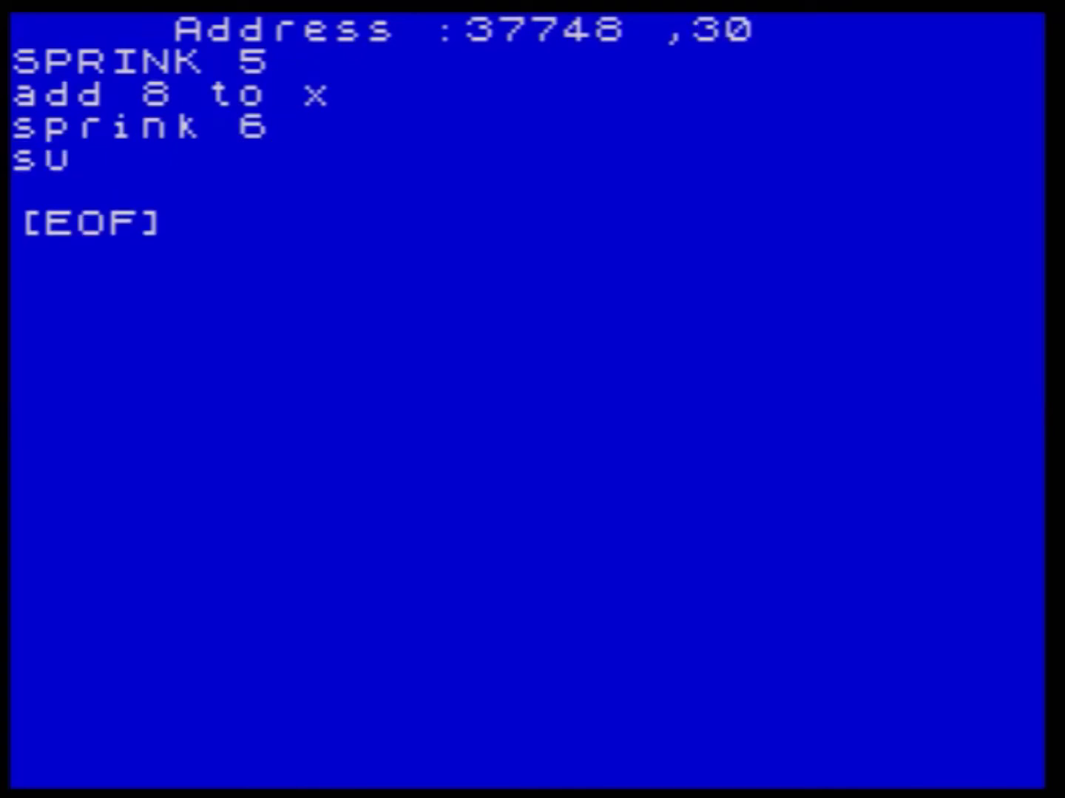
pyautogui.write('b 8 to x')
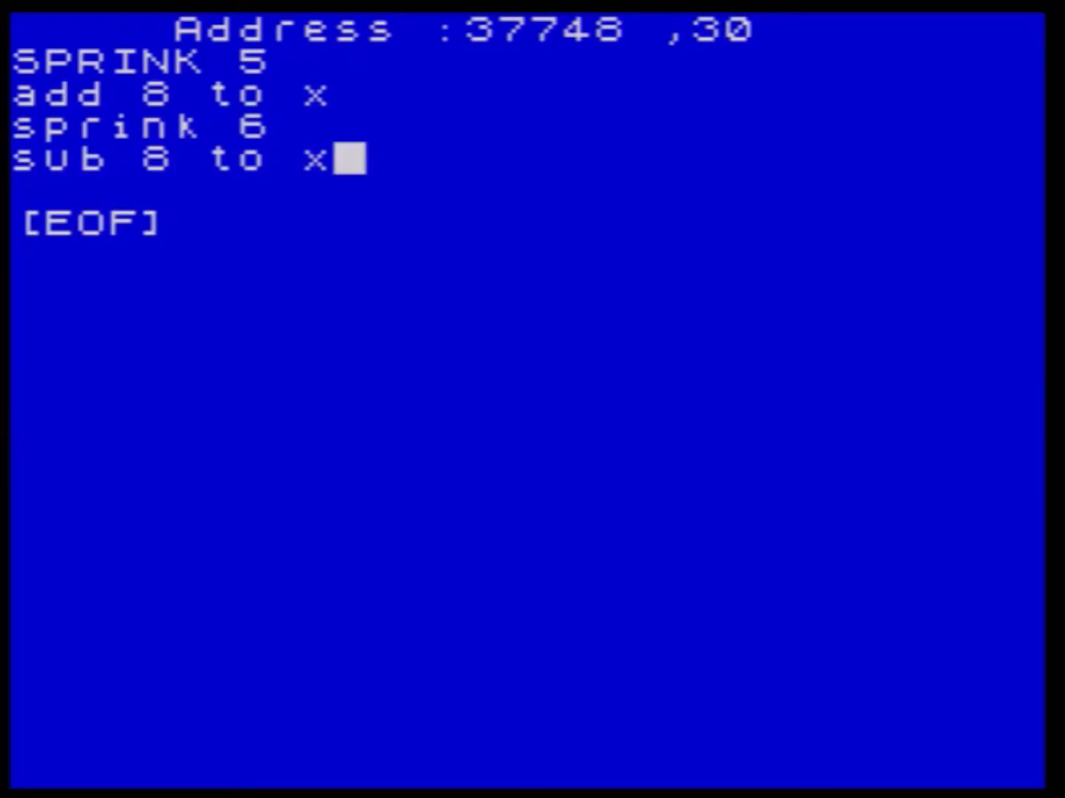
pyautogui.press('Escape')
pyautogui.press('Escape')
pyautogui.press('x')
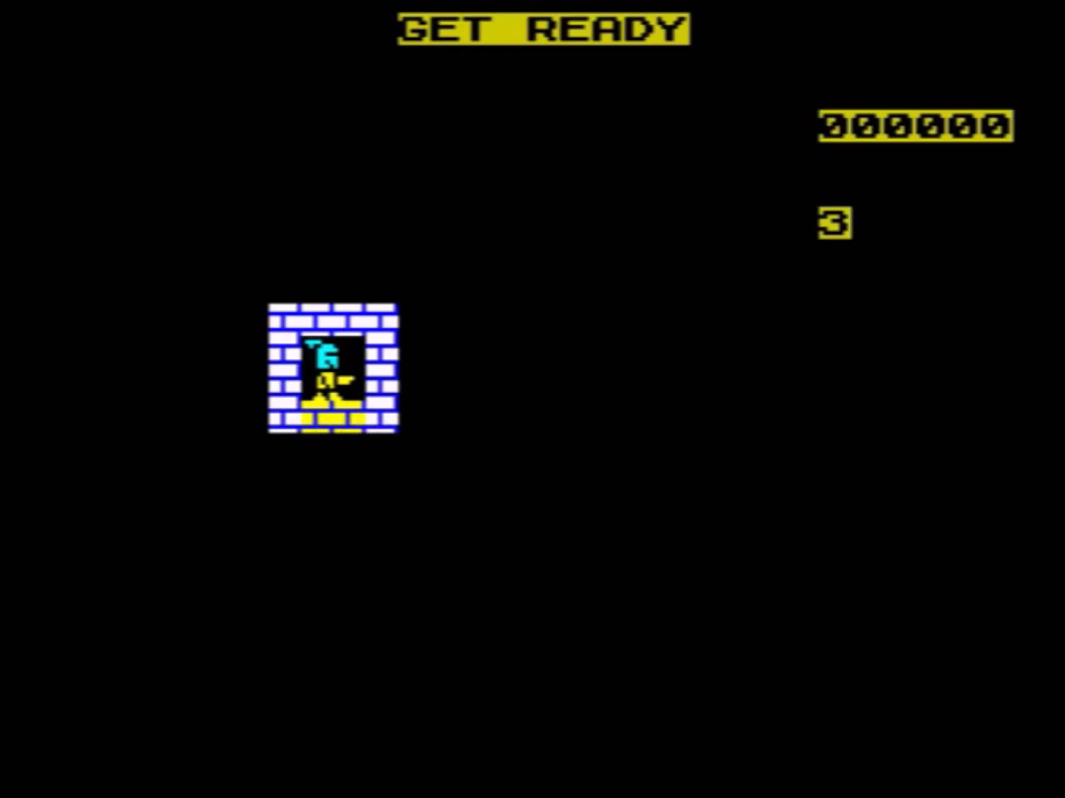
pyautogui.hotkey('shift', 'space')
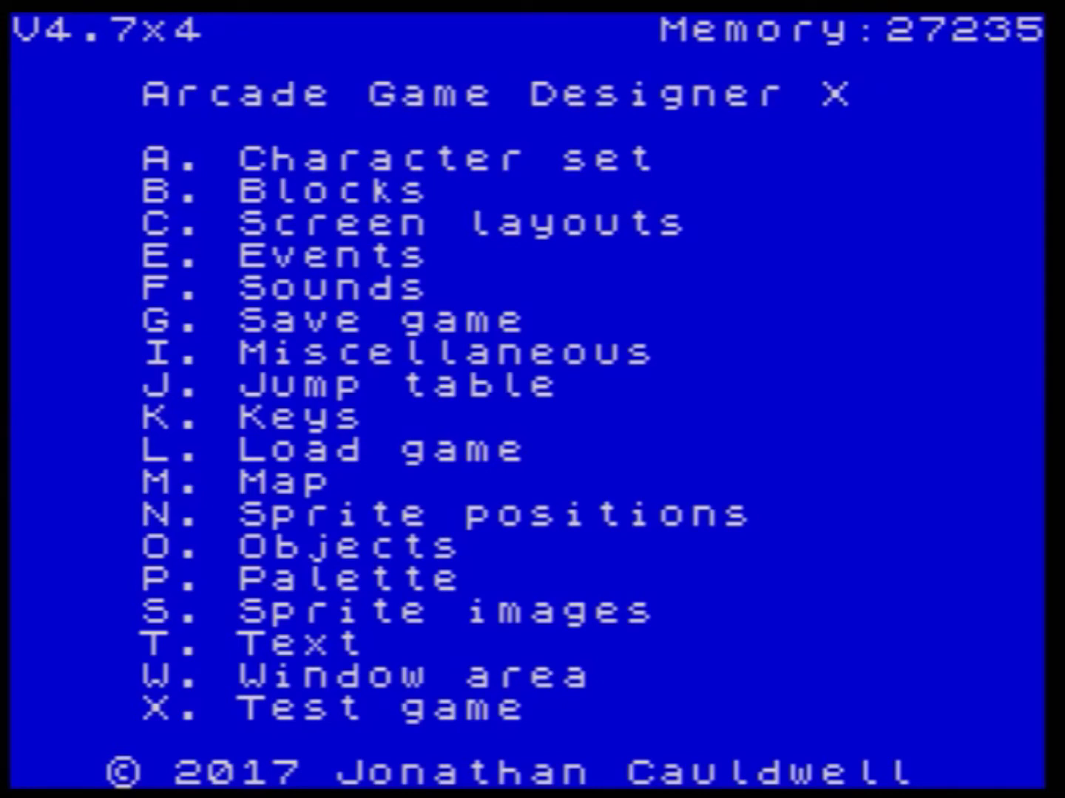
# - Poke memory address 32866 with the value 2 in the emulator and test the game
pyautogui.hotkey('alt', 't')
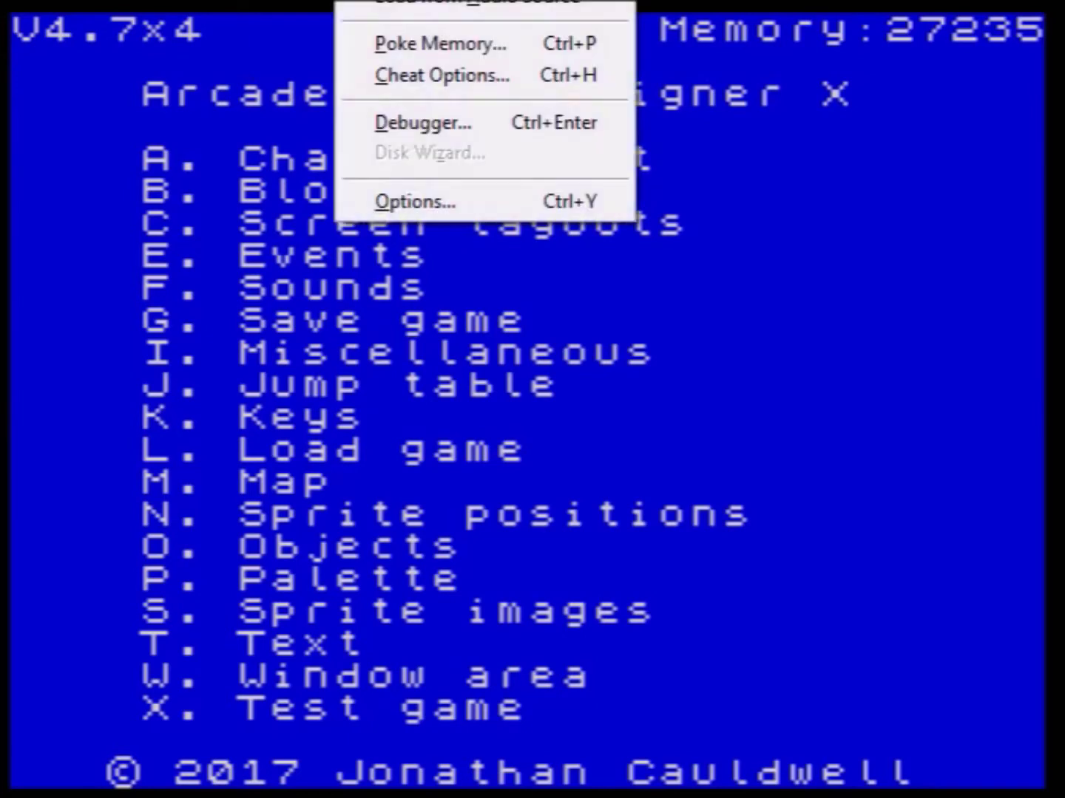
pyautogui.click(419, 45)
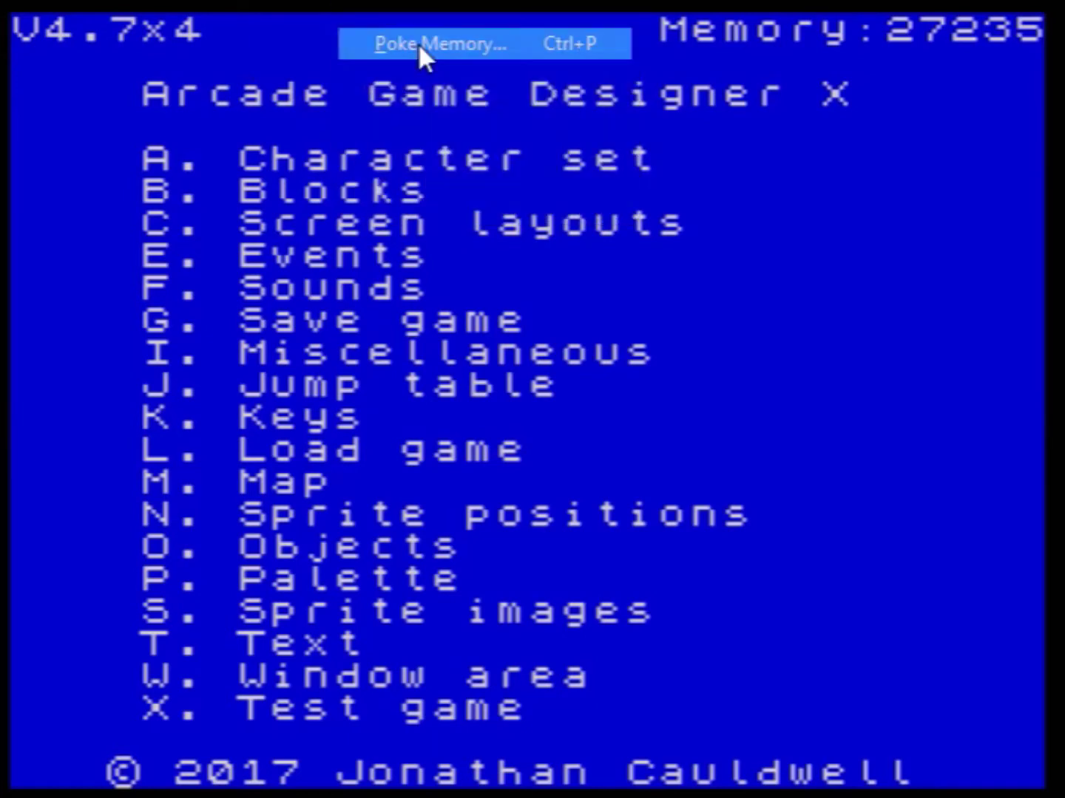
pyautogui.write('32866')
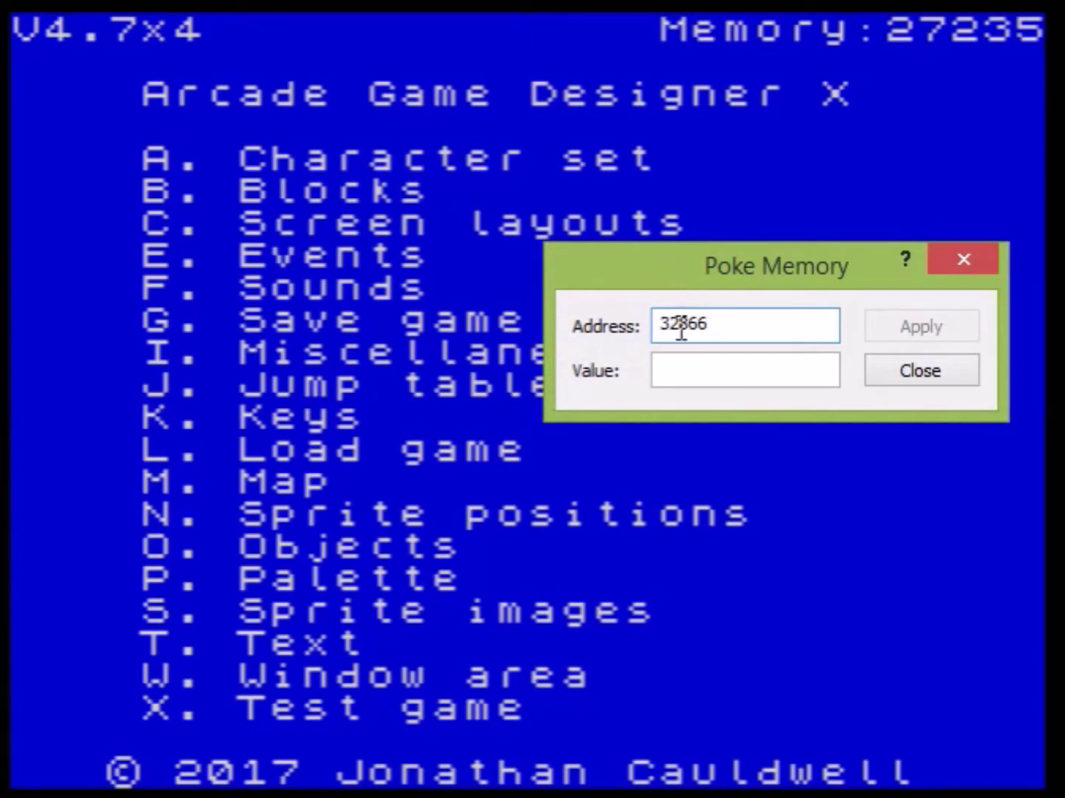
pyautogui.click(687, 366)
pyautogui.write('2')
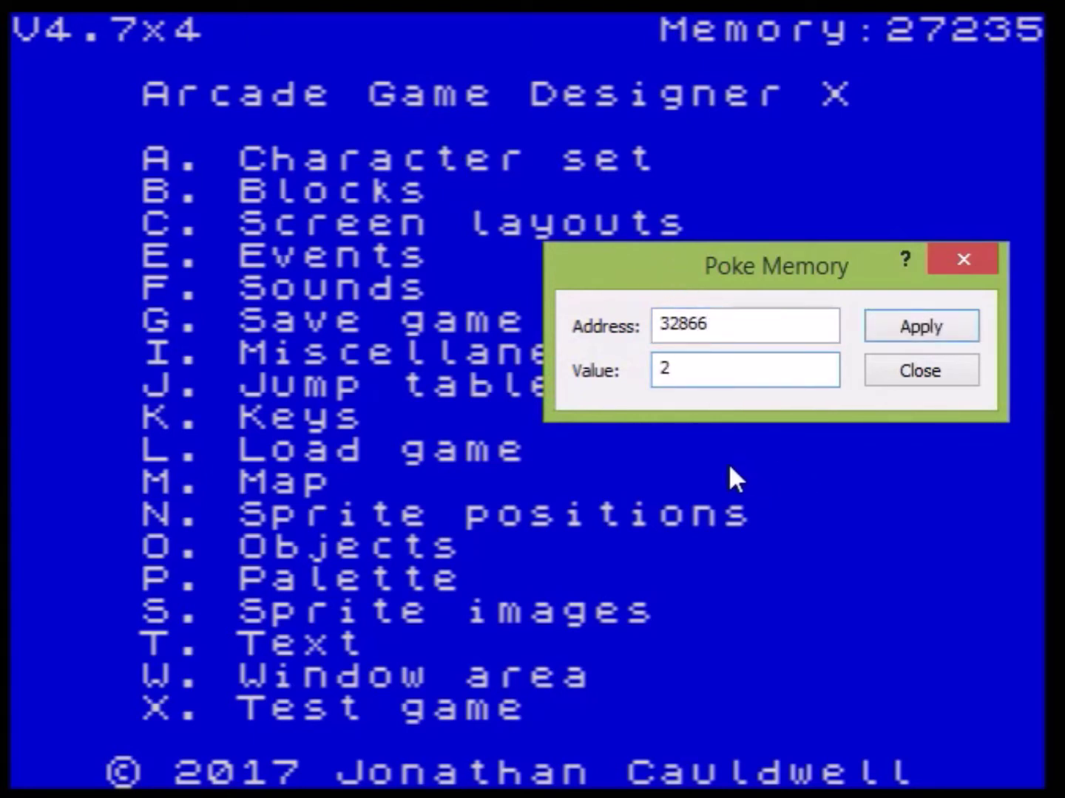
pyautogui.click(895, 329)
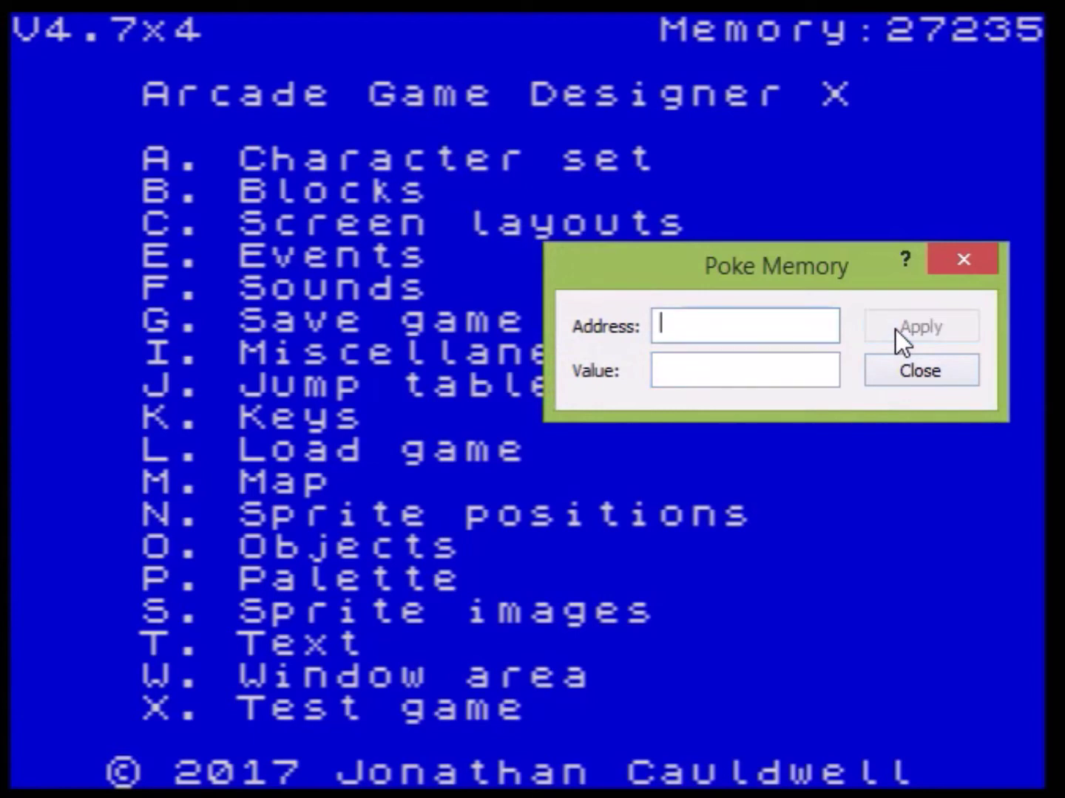
pyautogui.click(906, 368)
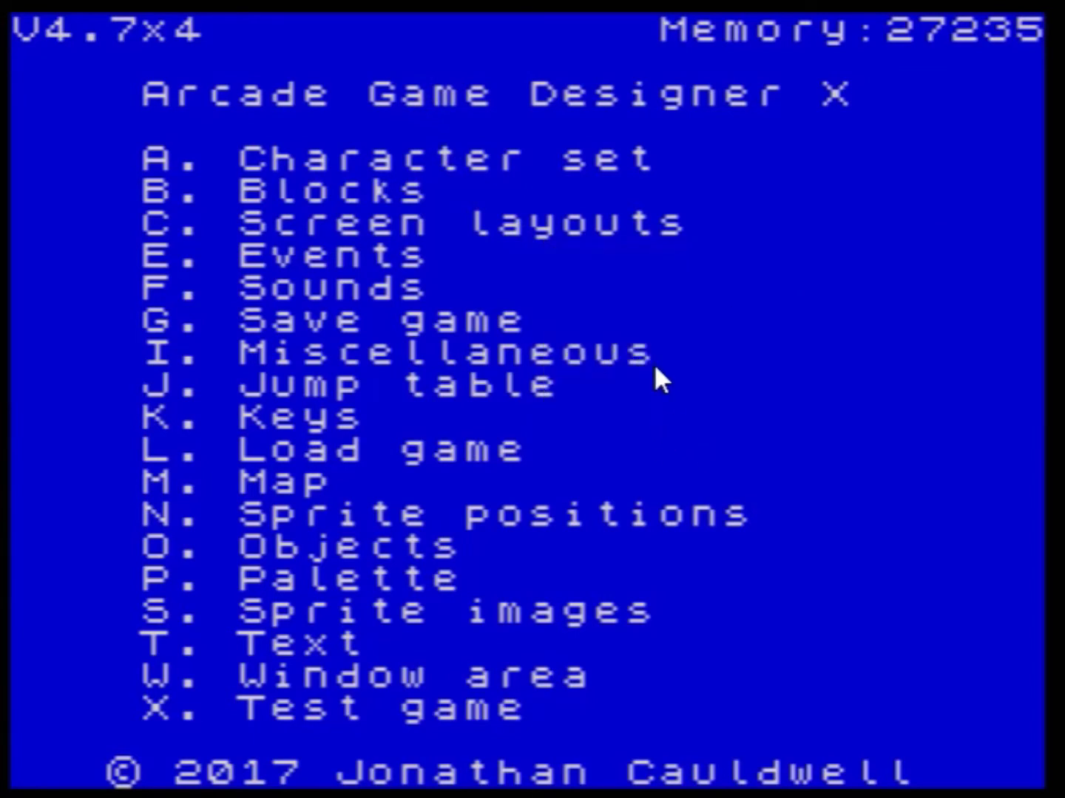
pyautogui.press('x')
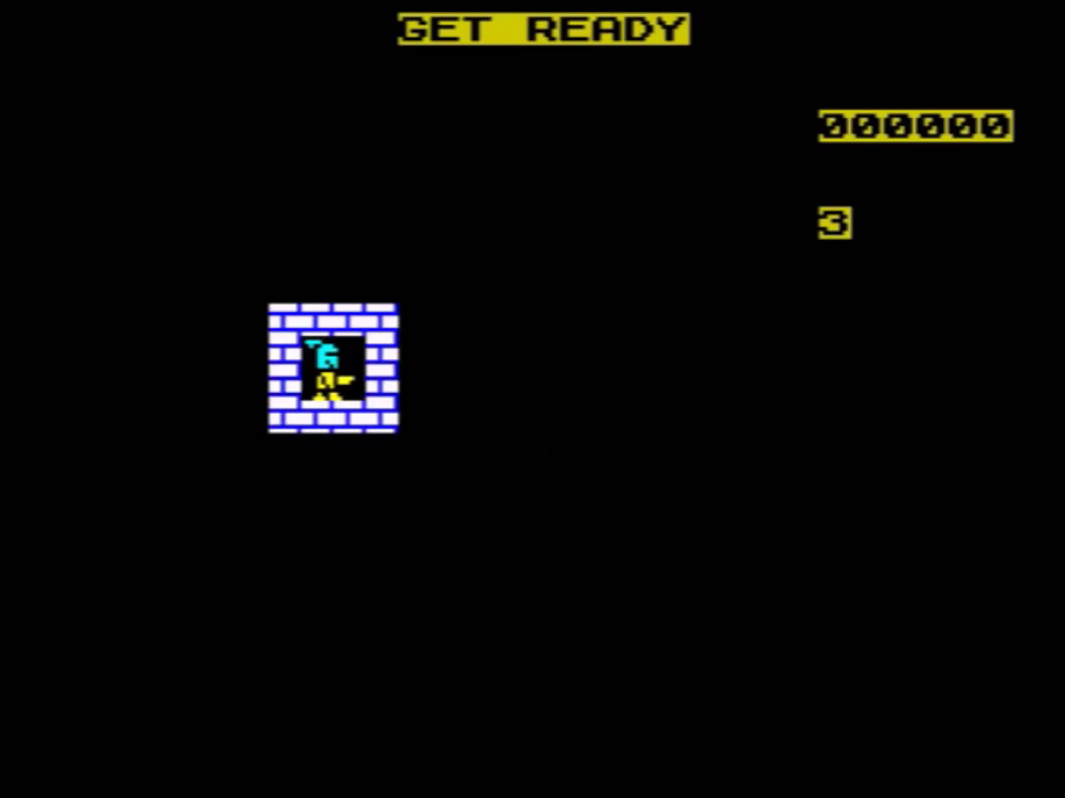
# - Delete all code lines below SPRINK 5 in the Player control event and test the game
pyautogui.press('Escape')
pyautogui.press('e')
pyautogui.press('Return')
pyautogui.press('Down')
pyautogui.press('Up')
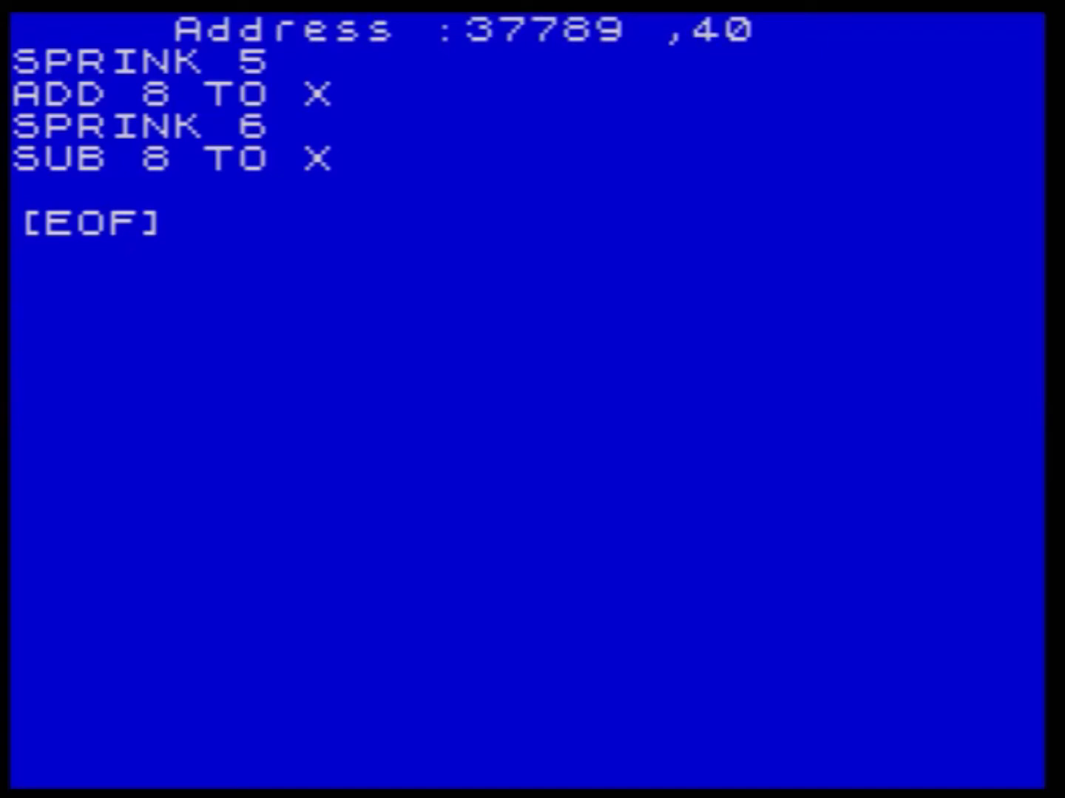
pyautogui.press('BackSpace')
pyautogui.press('BackSpace')
pyautogui.press('BackSpace')
pyautogui.press('BackSpace')
pyautogui.press('Escape')
pyautogui.press('Escape')
pyautogui.press('x')
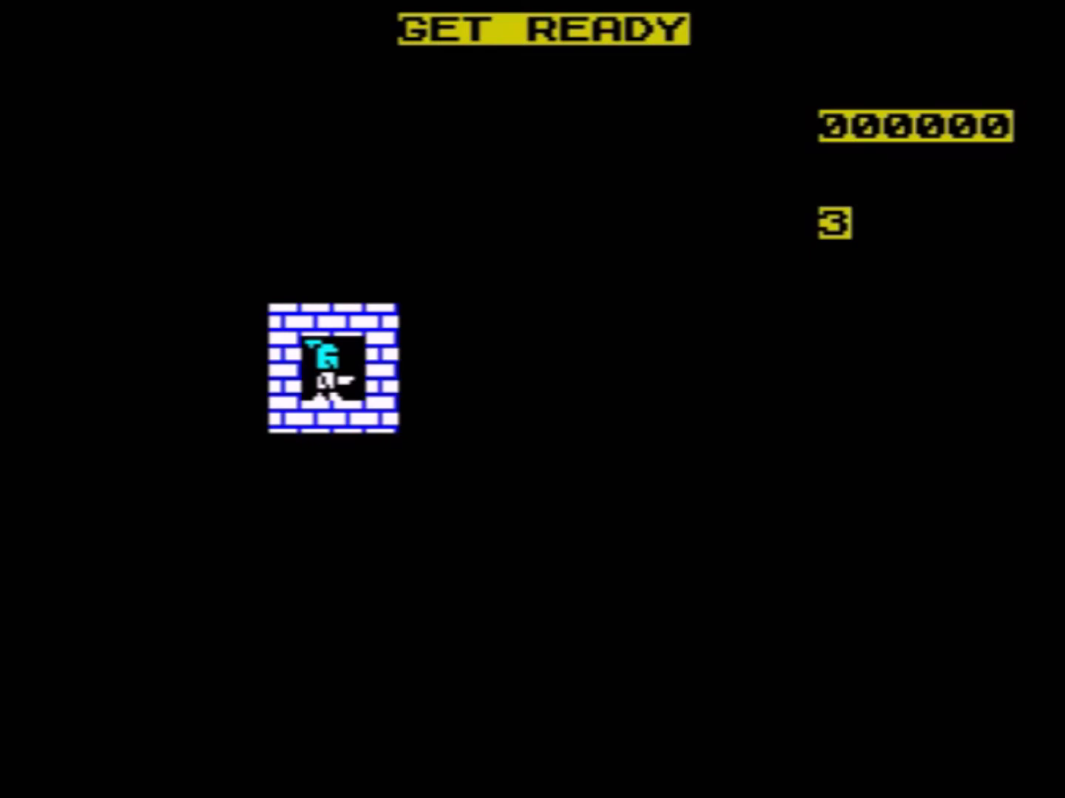
pyautogui.press('Escape')
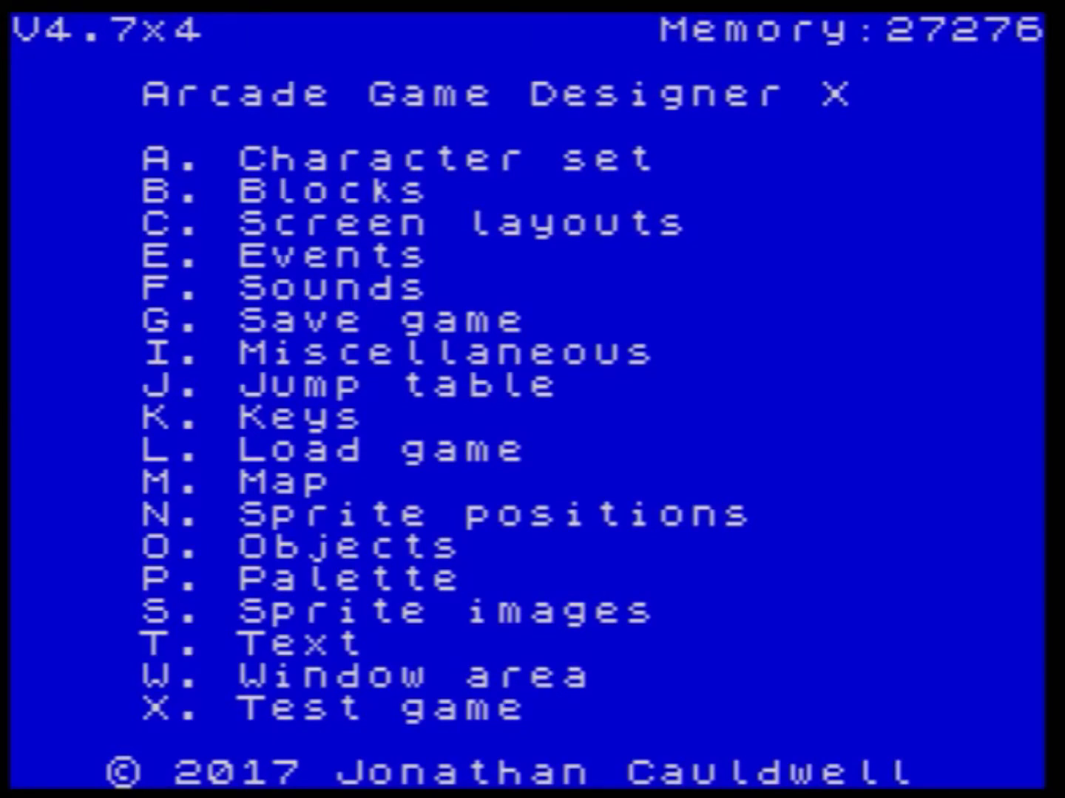
# - Examine sprite 0, frame 0 in the sprite image editor, including the lower half of its drawing grid
pyautogui.press('s')
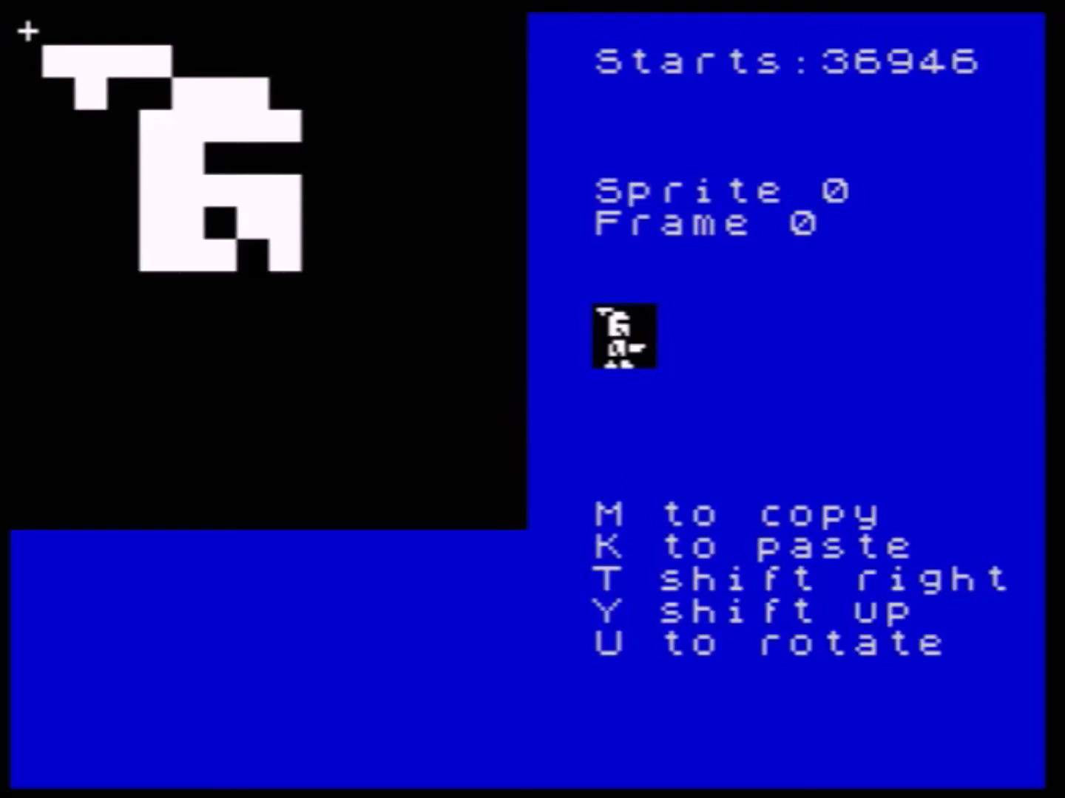
pyautogui.press('Return')
pyautogui.press('s')
pyautogui.press('a')
pyautogui.press('a')
pyautogui.press('a')
pyautogui.press('a')
pyautogui.press('a')
pyautogui.press('a')
pyautogui.press('a')
pyautogui.press('a')
pyautogui.press('a')
pyautogui.press('a')
pyautogui.press('p')
pyautogui.press('p')
pyautogui.press('p')
pyautogui.press('p')
pyautogui.press('p')
pyautogui.press('q')
pyautogui.press('q')
pyautogui.press('p')
pyautogui.press('p')
pyautogui.press('p')
pyautogui.press('p')
pyautogui.press('q')
pyautogui.press('x')
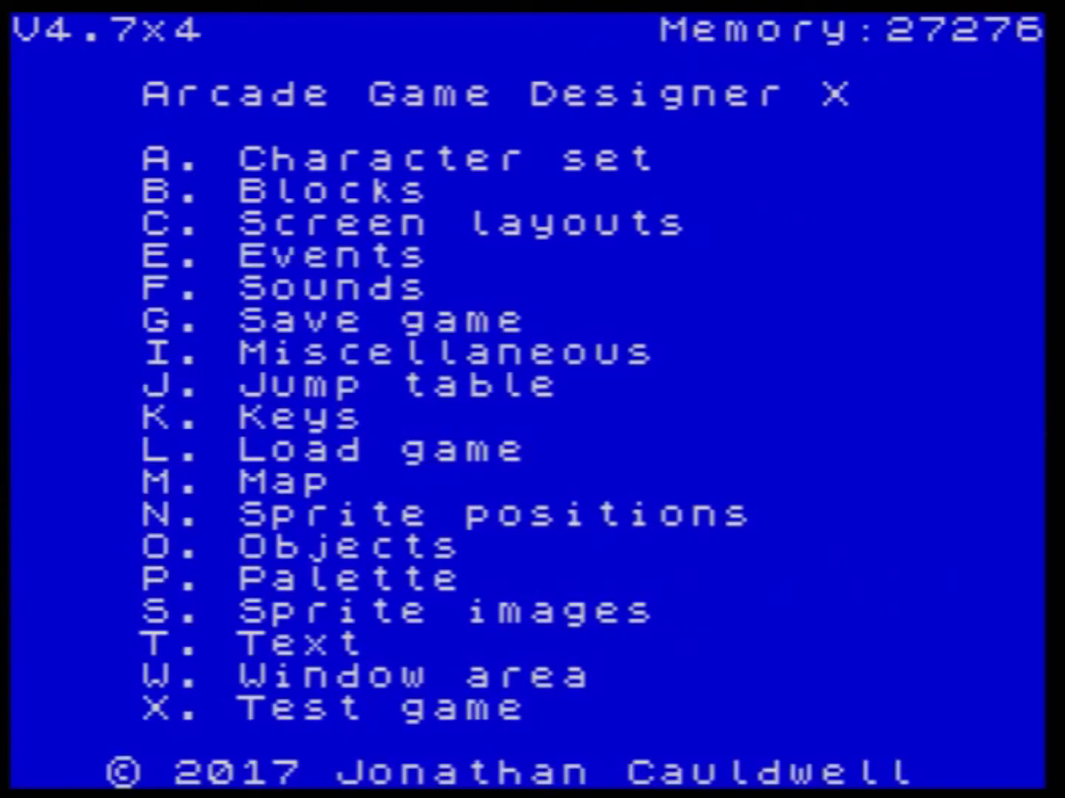
pyautogui.press('s')
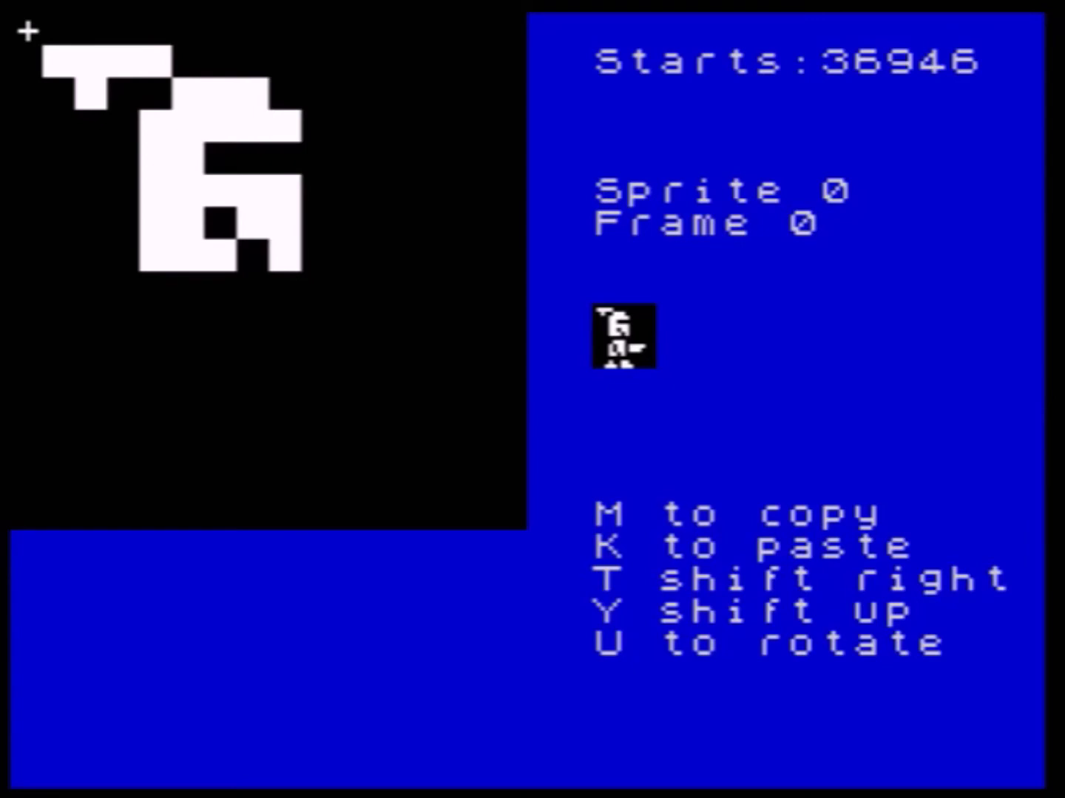
pyautogui.press('Return')
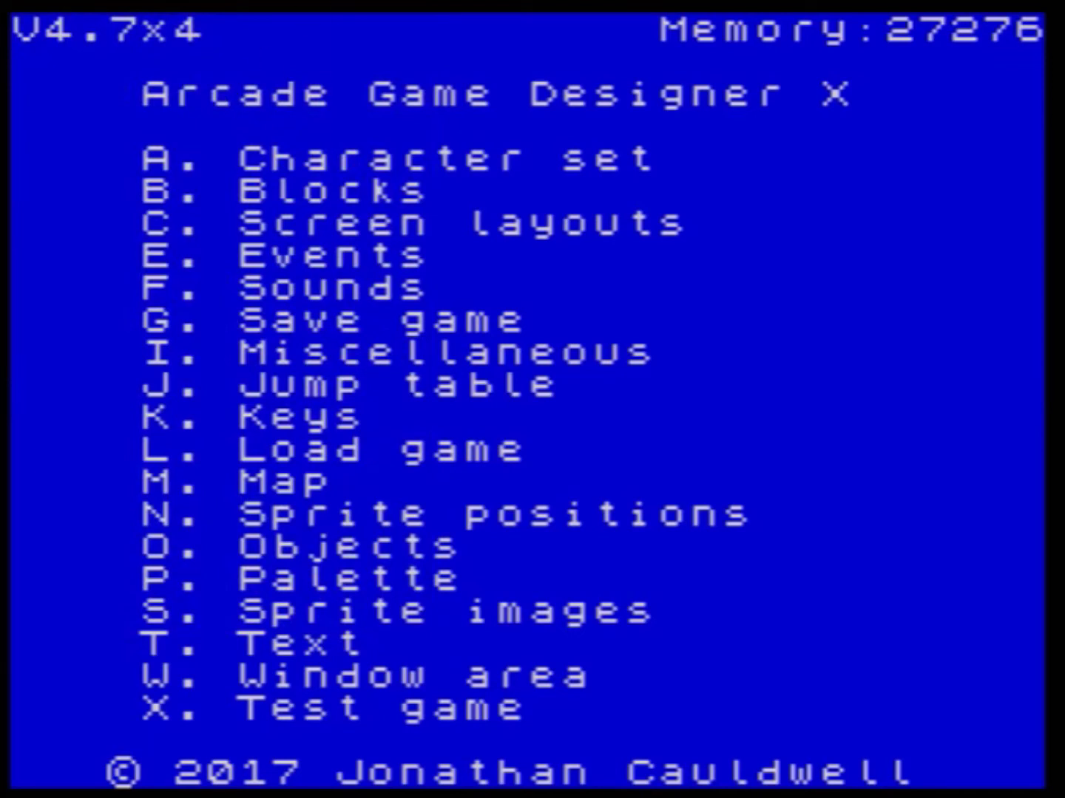
# - Poke memory address 32866 with the value 3 and check sprite 0 in the sprite image editor
pyautogui.hotkey('alt', 't')
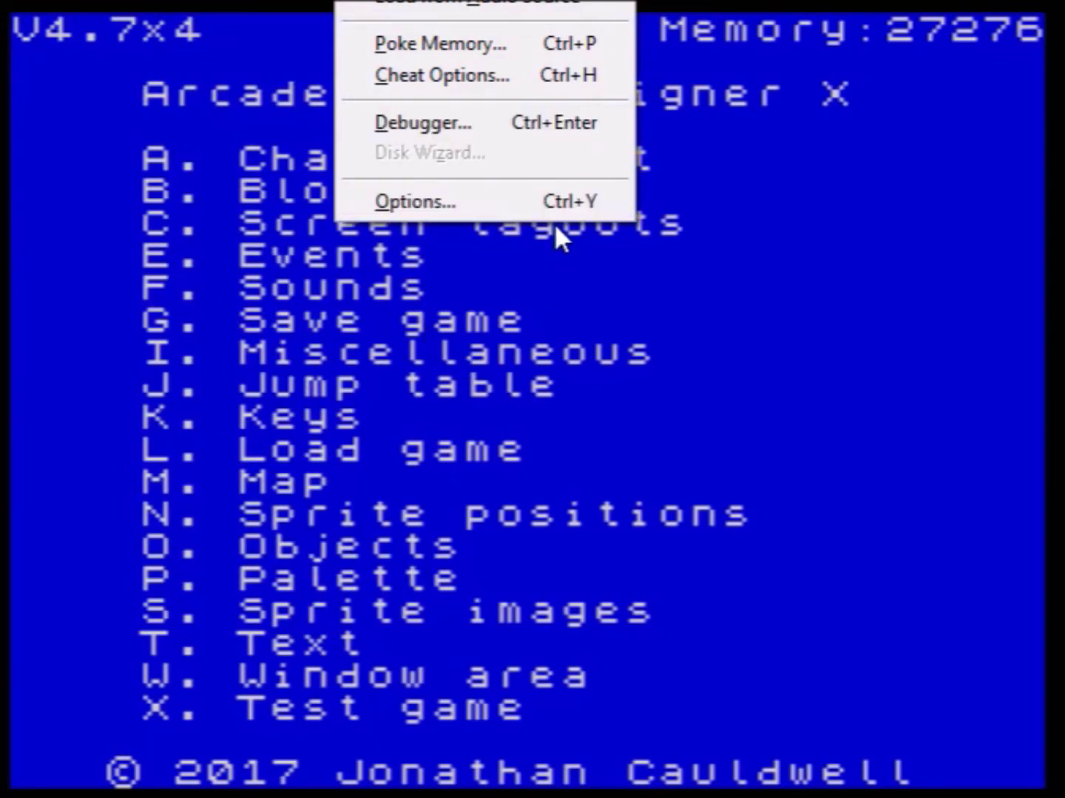
pyautogui.click(442, 49)
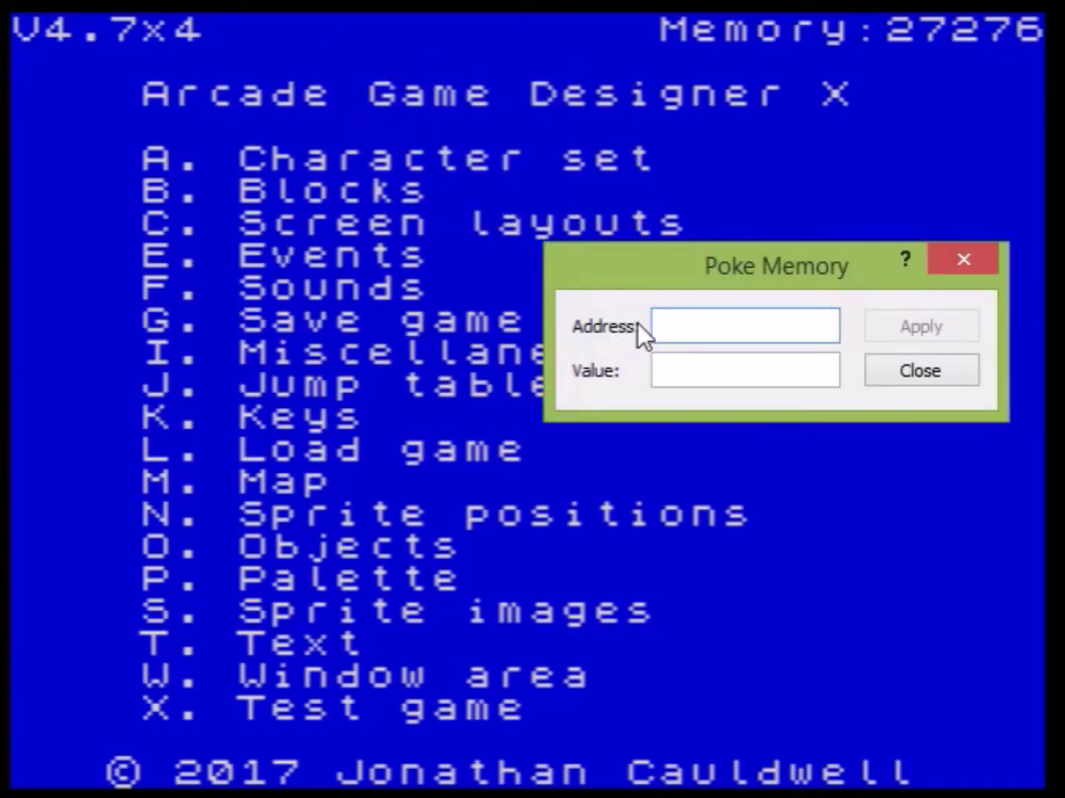
pyautogui.write('32866')
pyautogui.click(699, 366)
pyautogui.write('3')
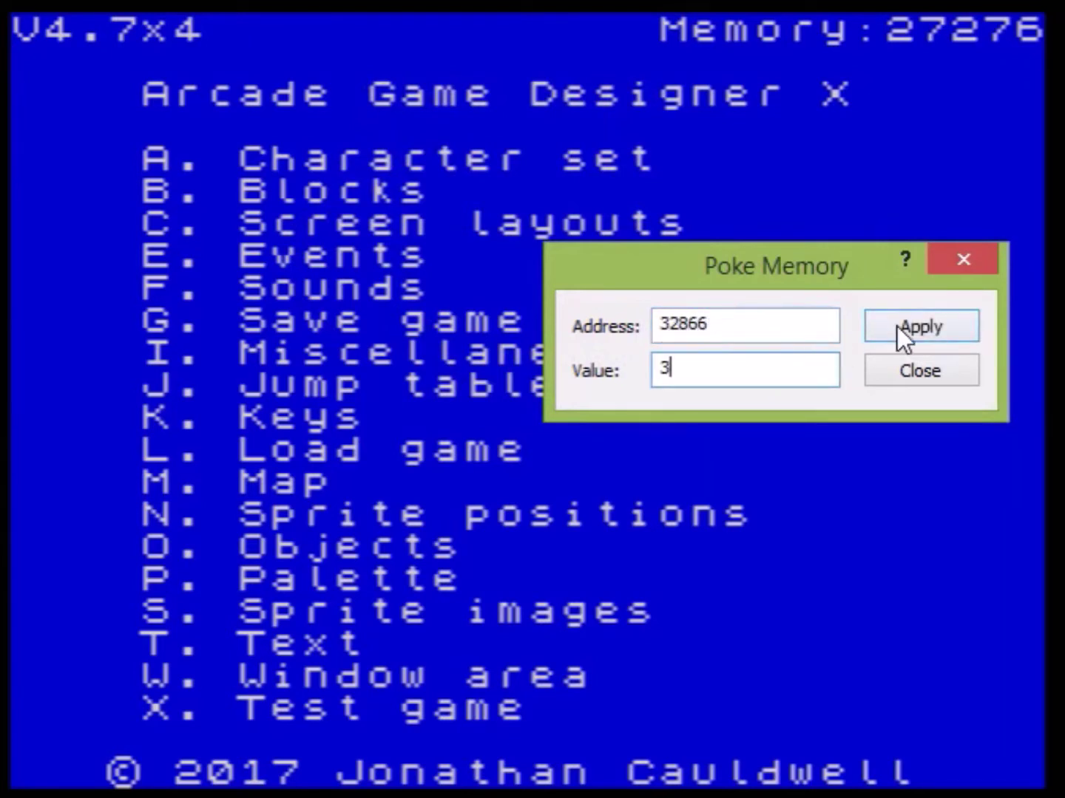
pyautogui.click(897, 327)
pyautogui.click(903, 367)
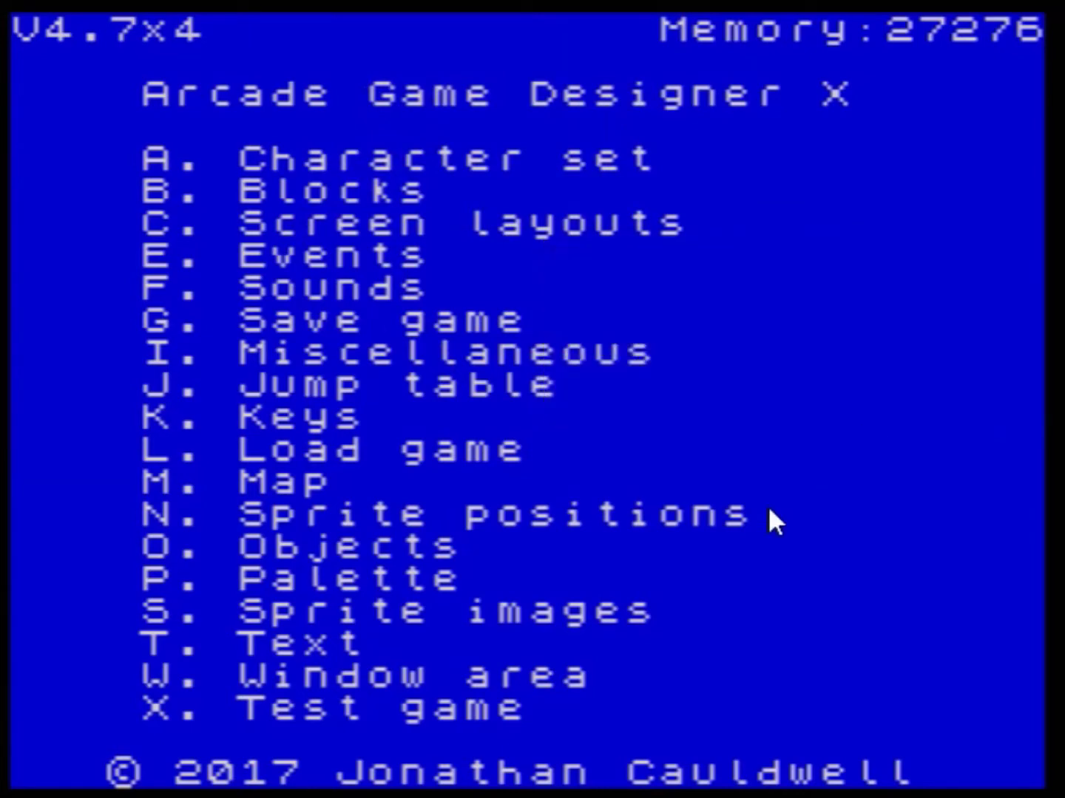
pyautogui.press('s')
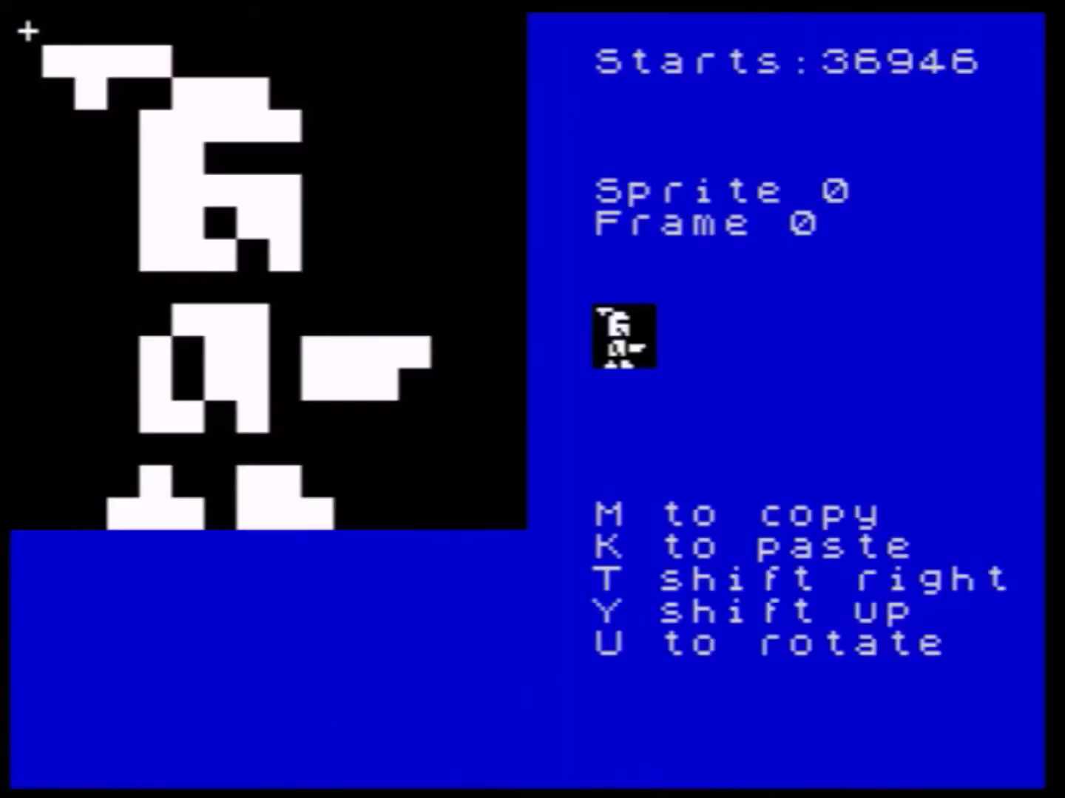
pyautogui.press('x')
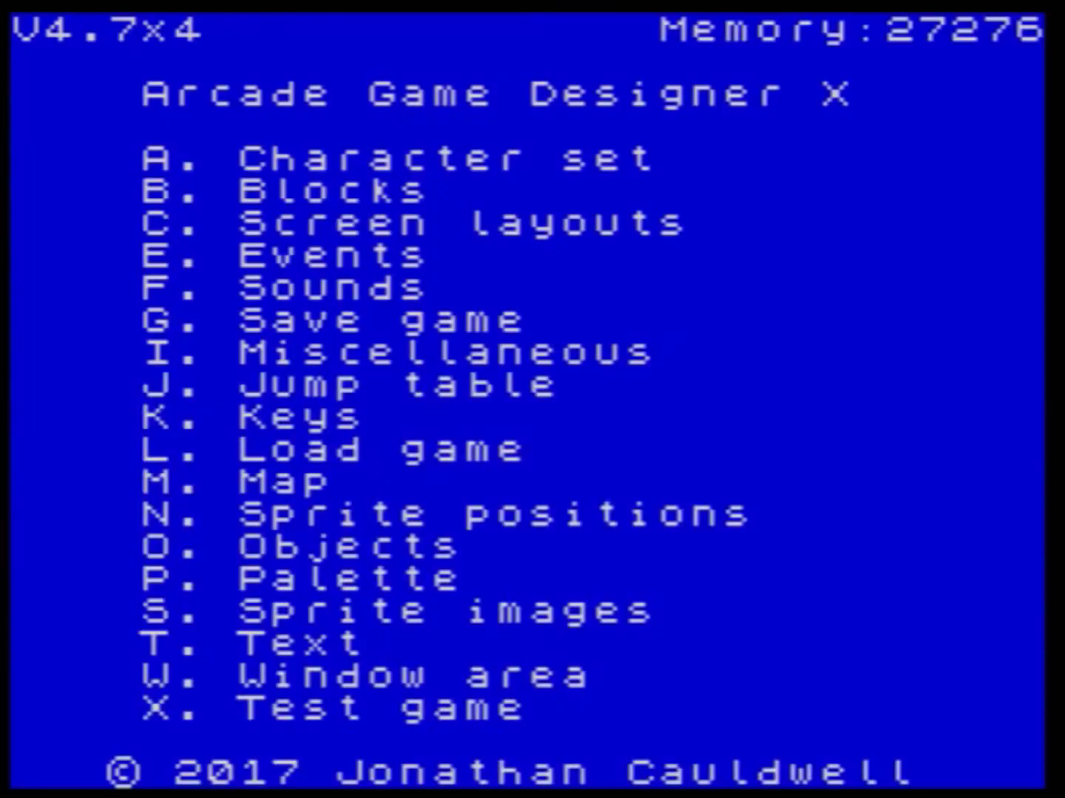
pyautogui.press('x')
# - Open the Player control event and insert several blank lines above SPRINK 5
pyautogui.press('e')
pyautogui.press('Down')
pyautogui.press('Up')
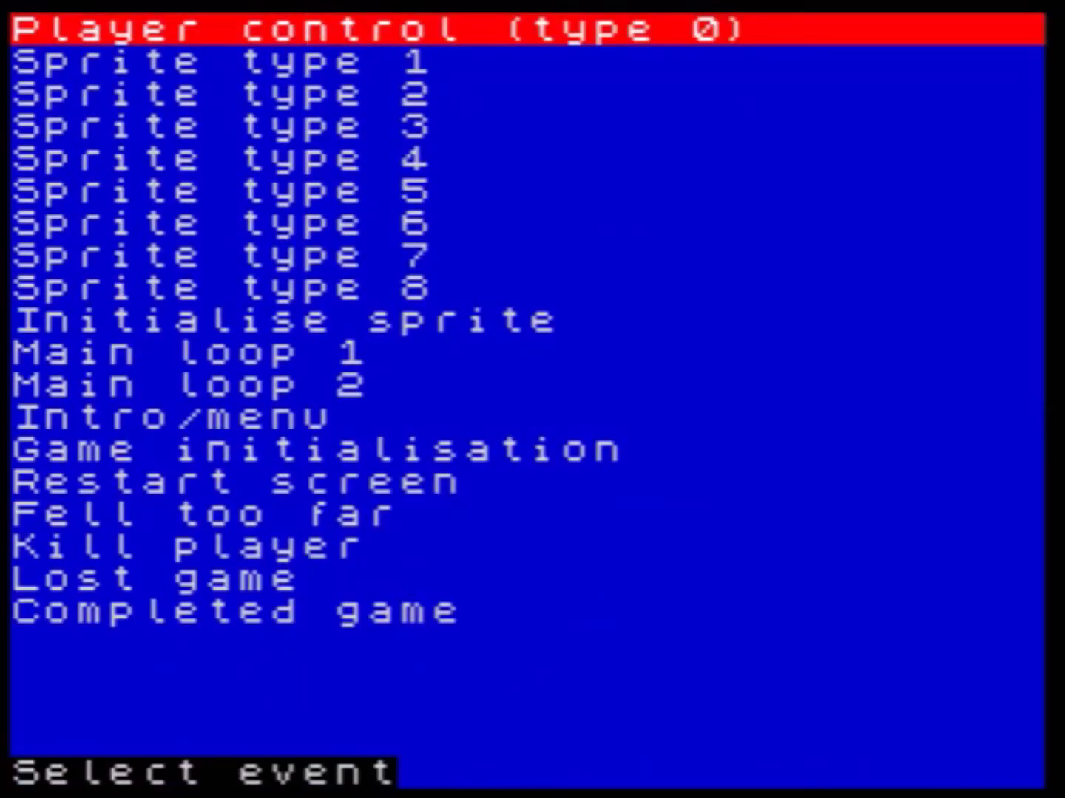
pyautogui.press('Return')
pyautogui.press('Down')
pyautogui.press('Up')
pyautogui.press('Return')
pyautogui.press('Return')
pyautogui.press('Return')
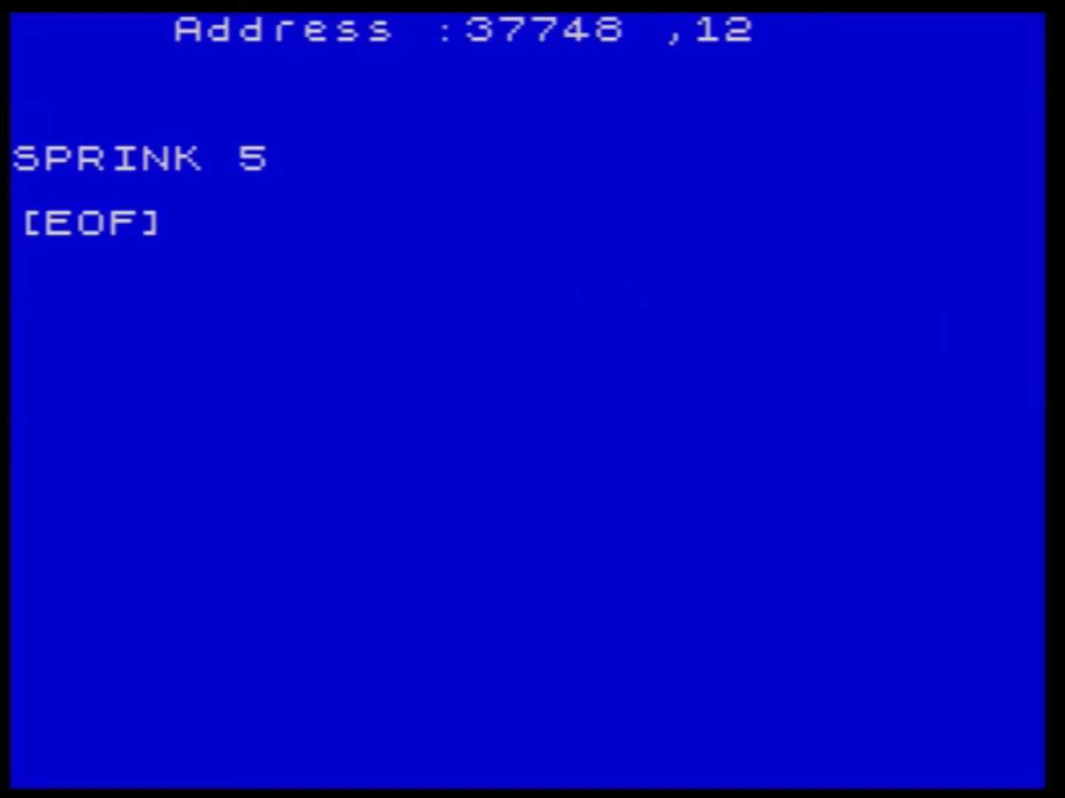
pyautogui.press('Return')
pyautogui.press('Return')
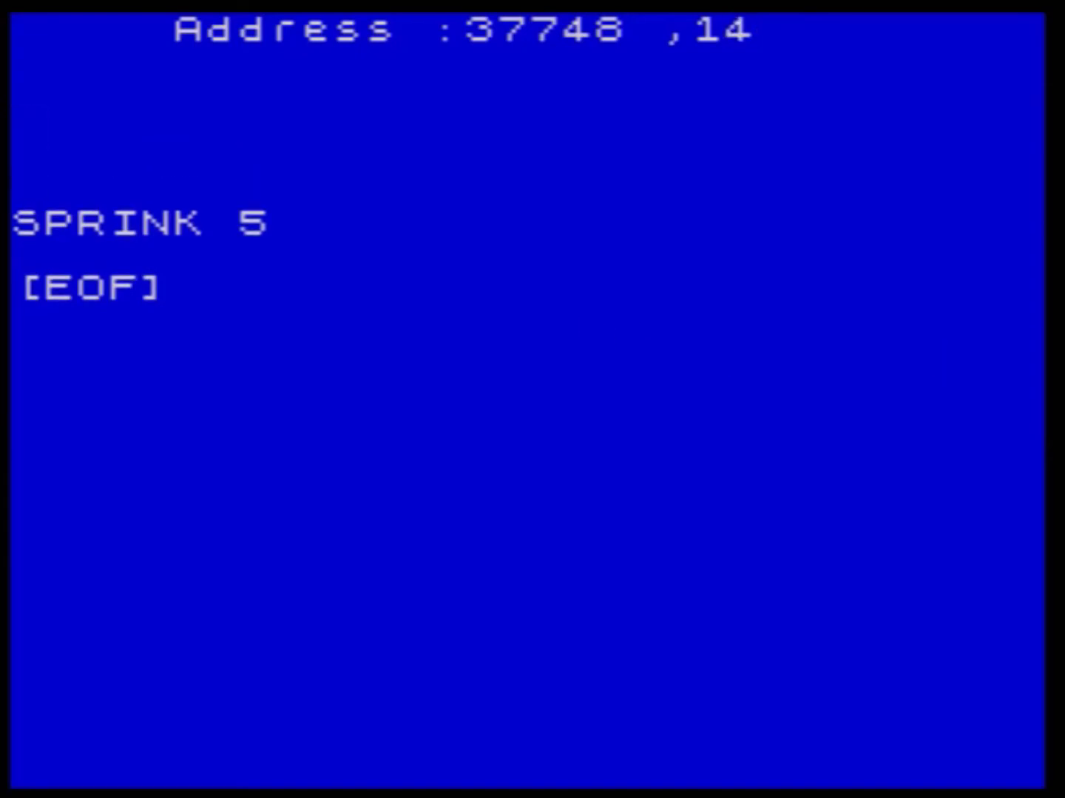
# - Enter "asm 62", "asm 2" and "asm 50" on separate lines above SPRINK 5 in the Player control event
pyautogui.write('as,')
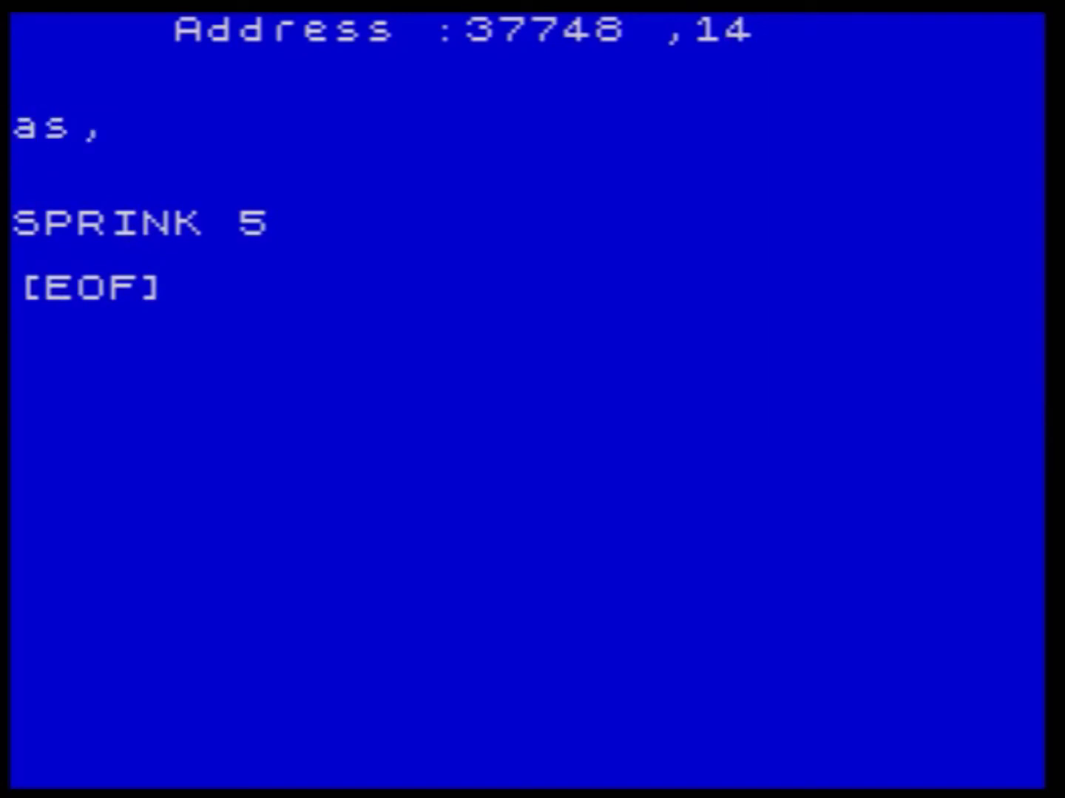
pyautogui.press('BackSpace')
pyautogui.write('m 62')
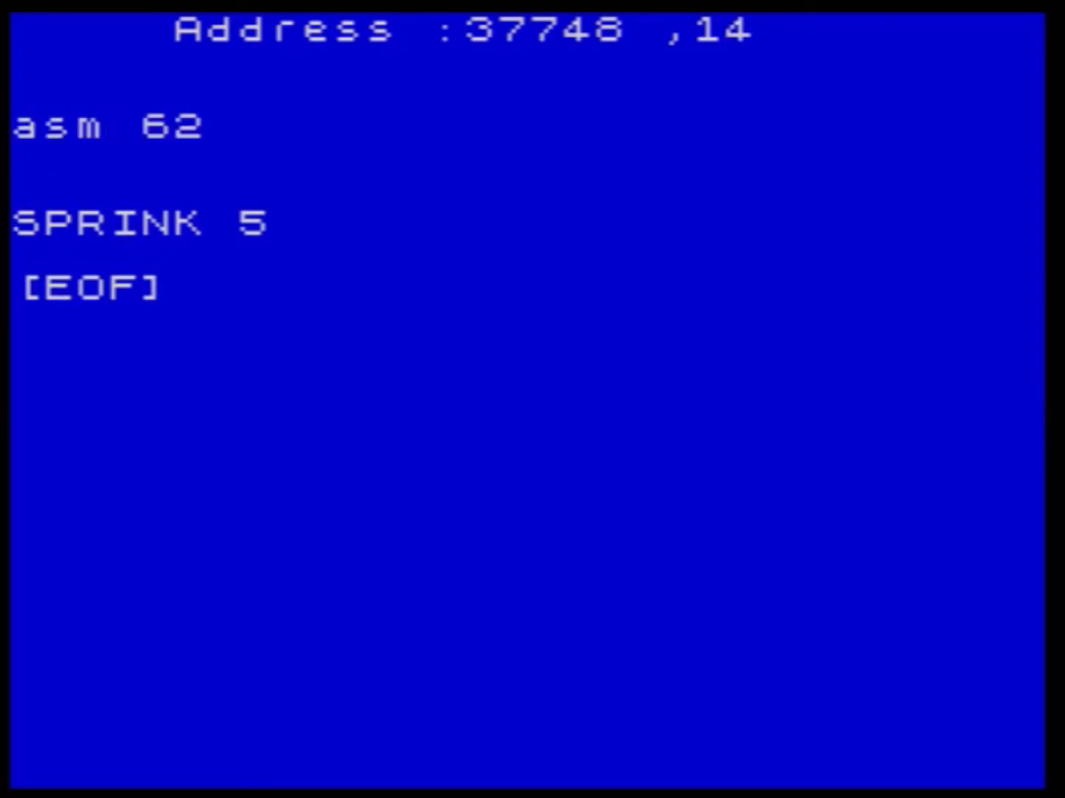
pyautogui.press('Return')
pyautogui.write('asm ')
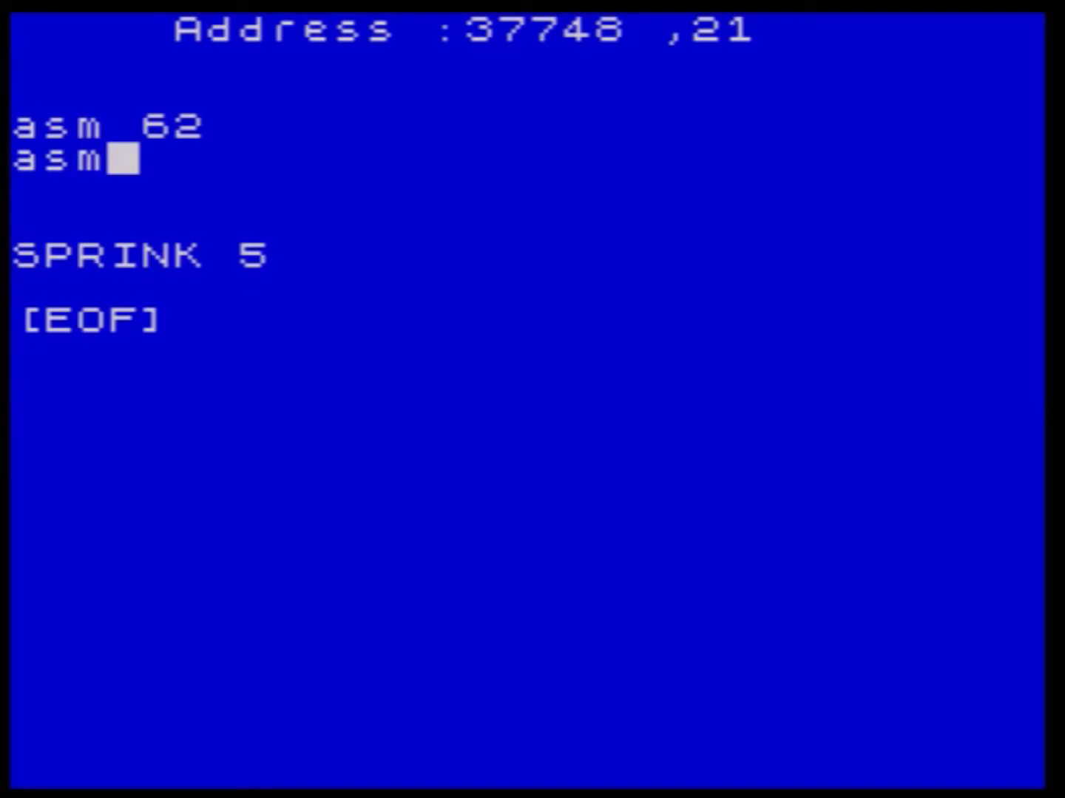
pyautogui.write('2')
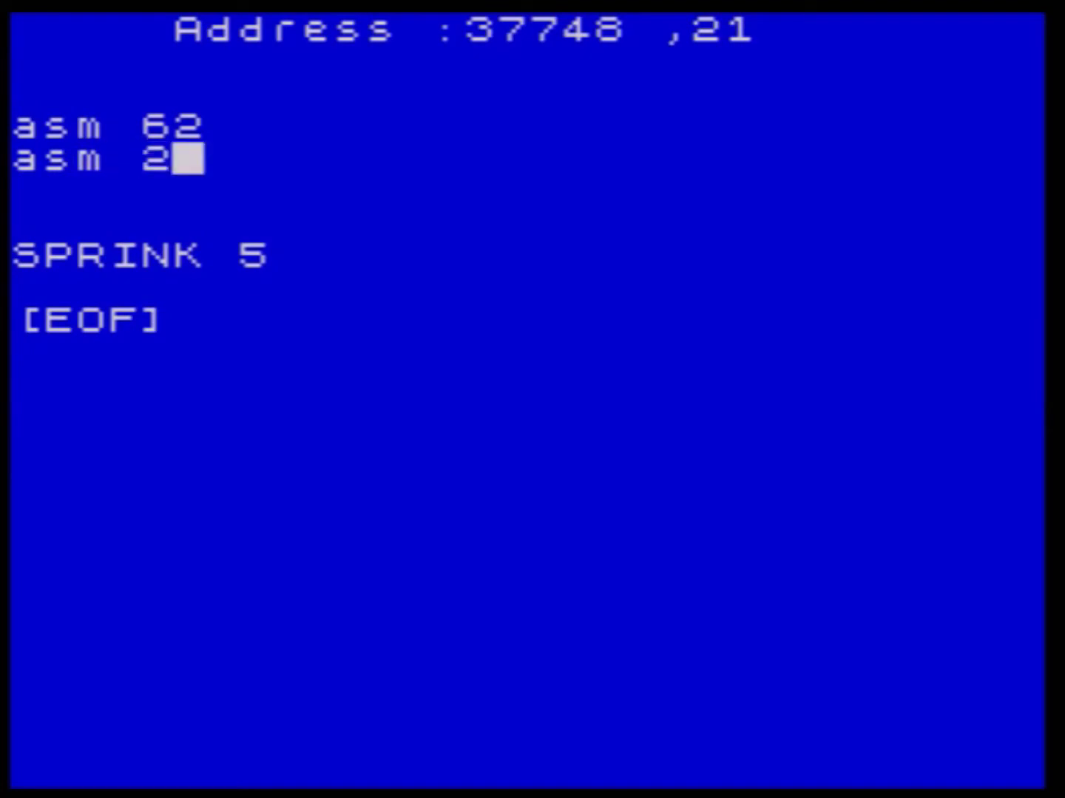
pyautogui.press('Return')
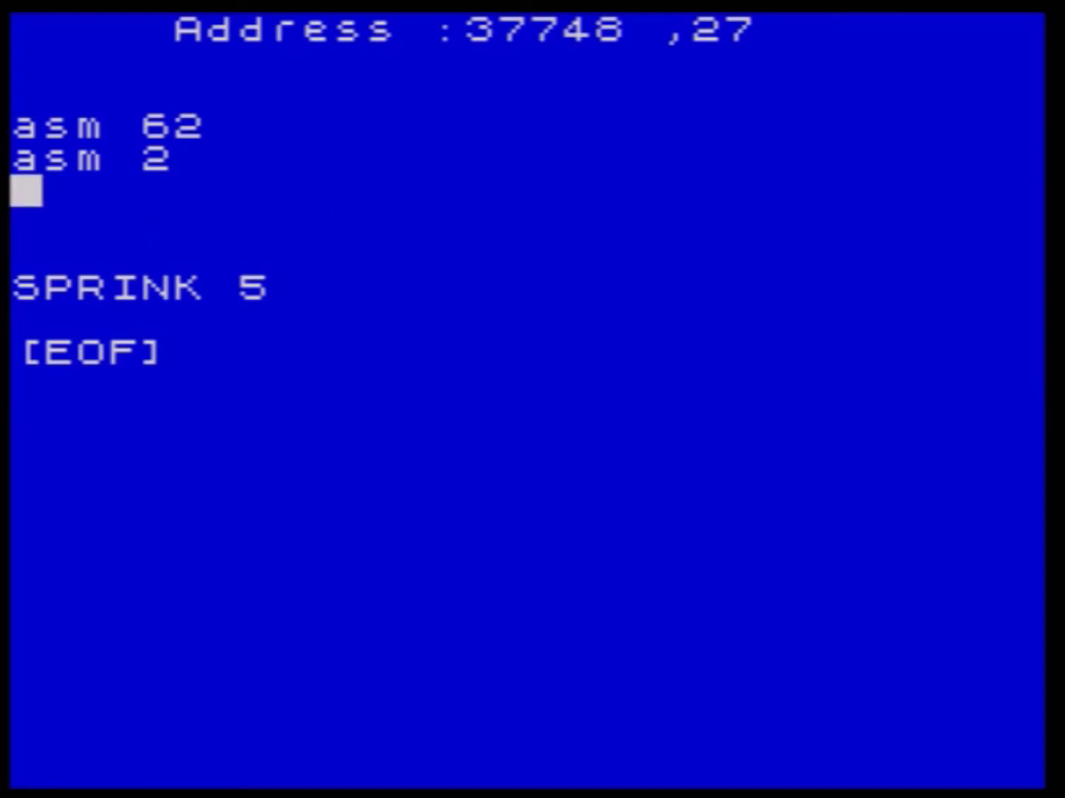
pyautogui.write('asm ')
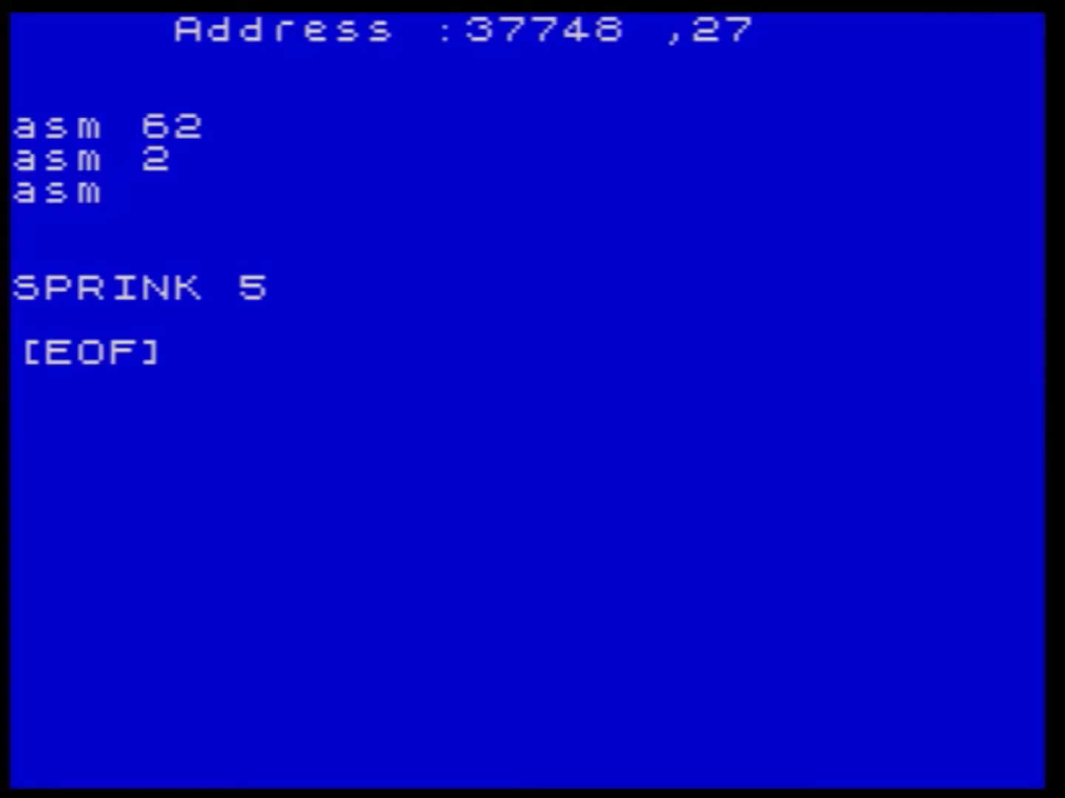
pyautogui.write('50')
pyautogui.press('Return')
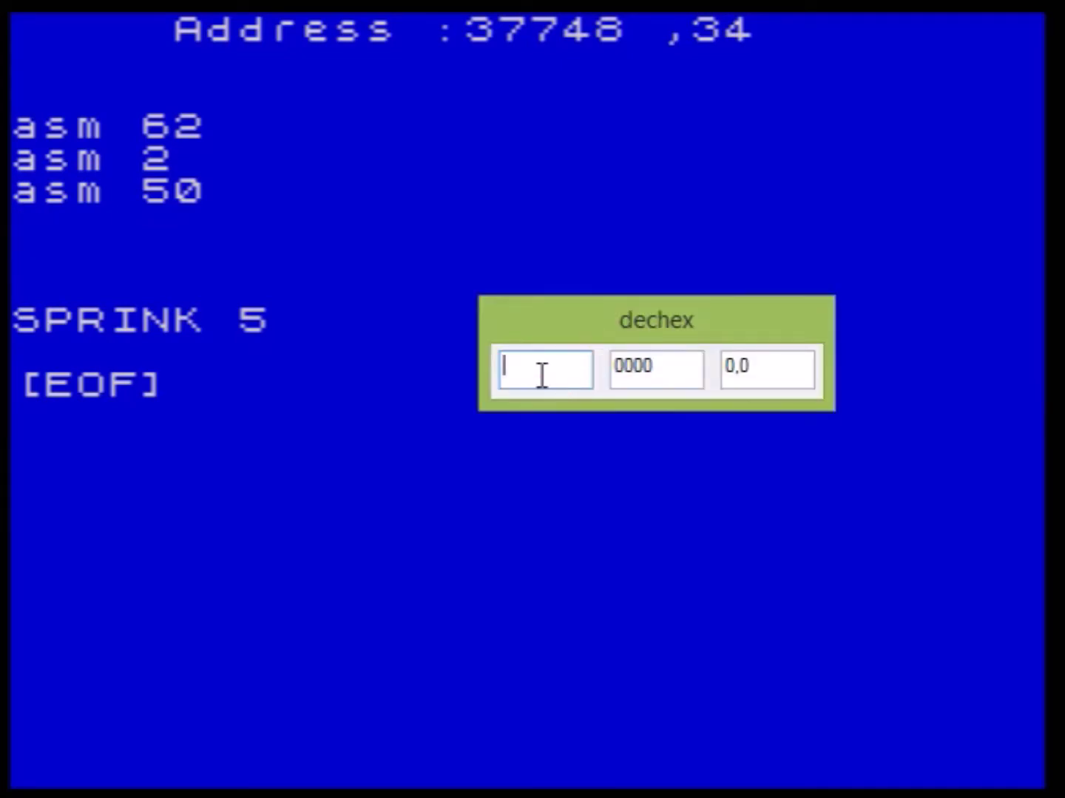
# - Convert address 32866 to its byte pair in dechex and add "asm 98" and "asm 128" below the asm 50 line
pyautogui.write('32866')
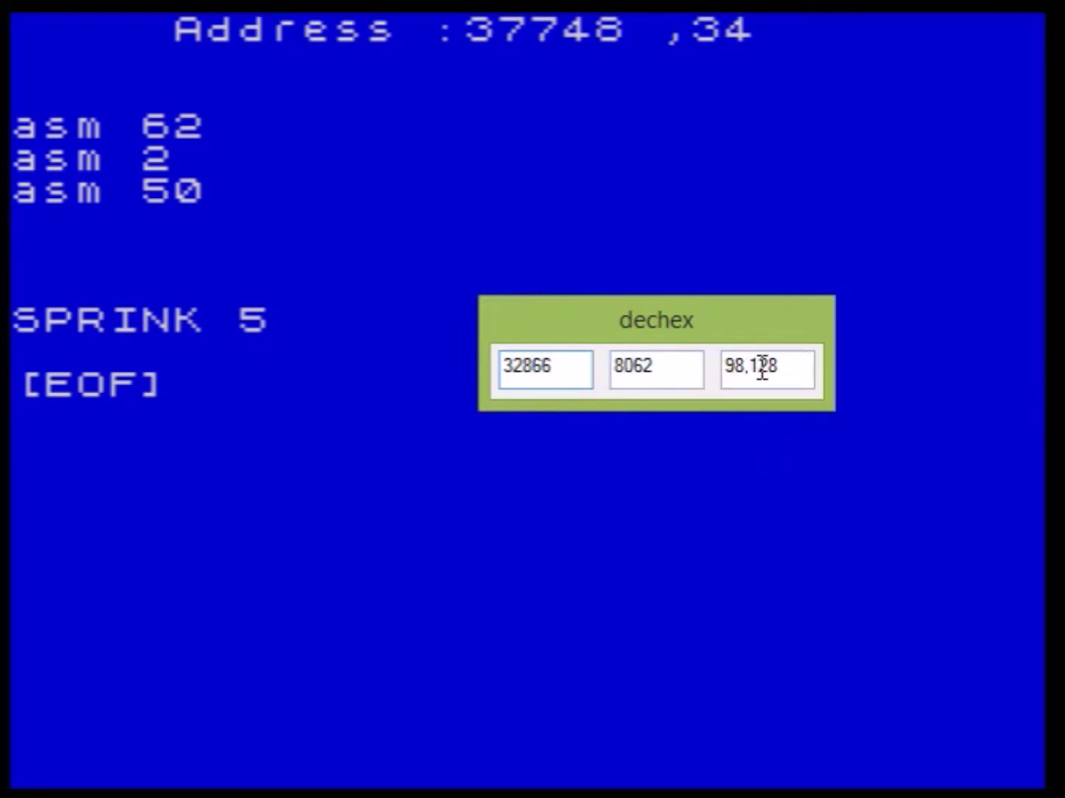
pyautogui.click(120, 255)
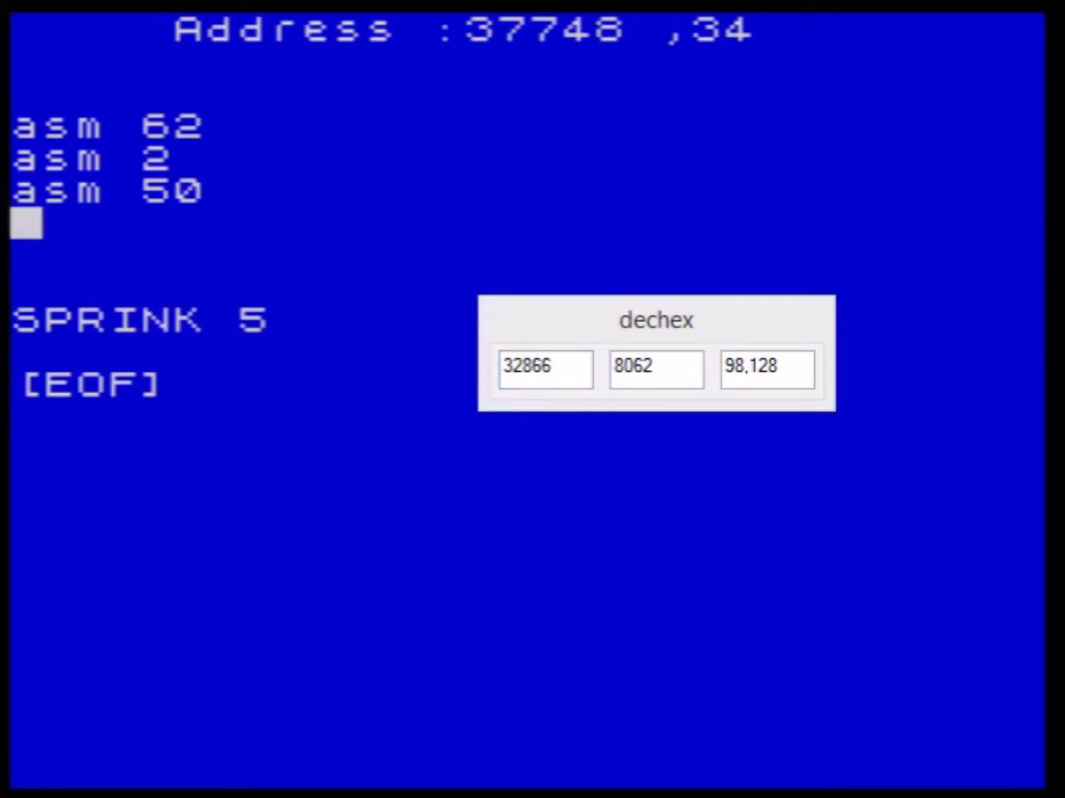
pyautogui.write('asm')
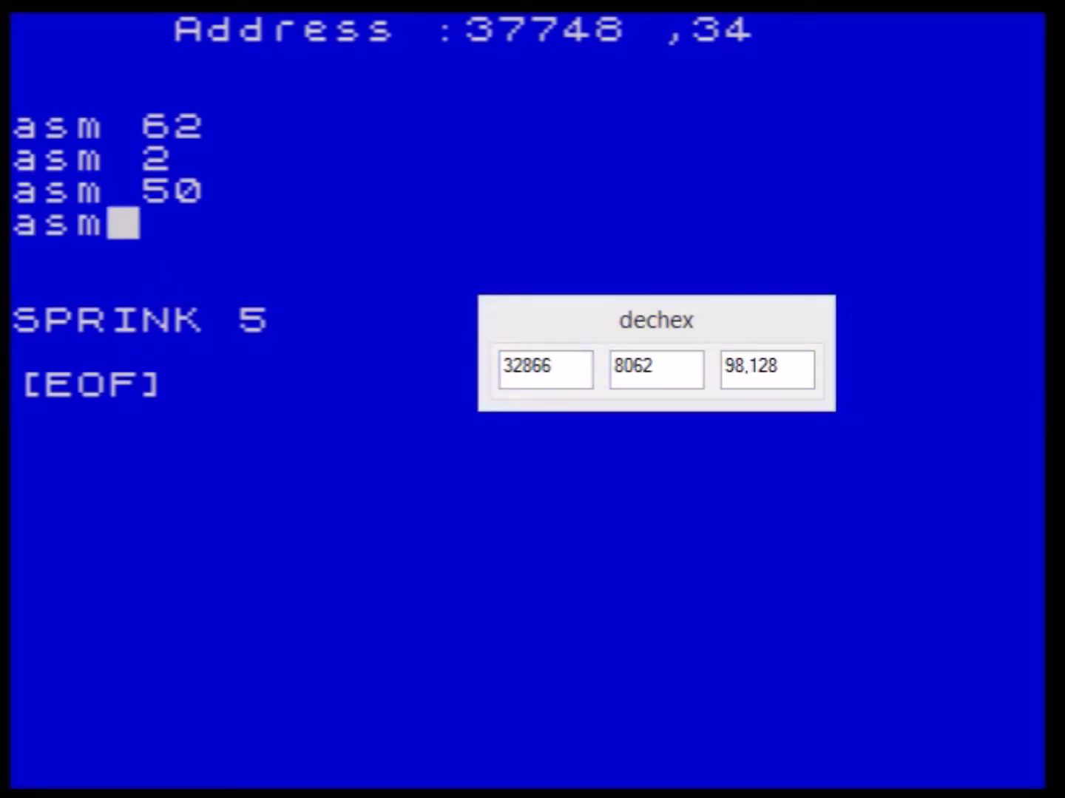
pyautogui.write(' 98')
pyautogui.press('Return')
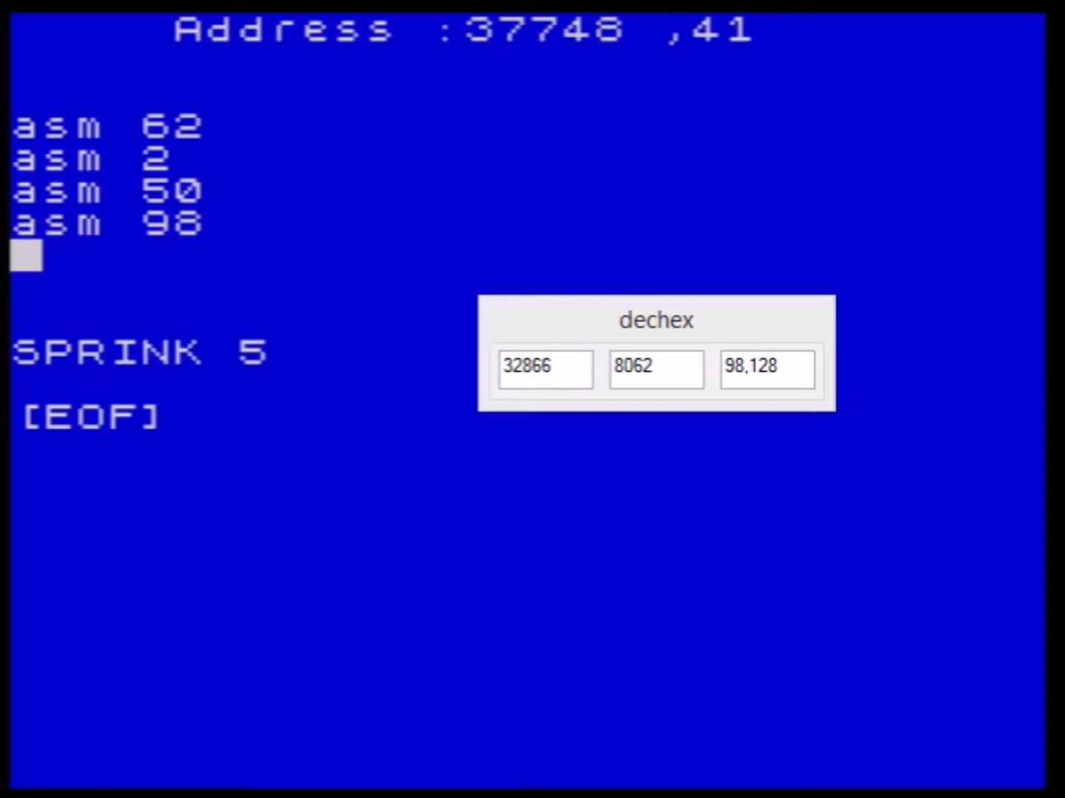
pyautogui.write('asm 128')
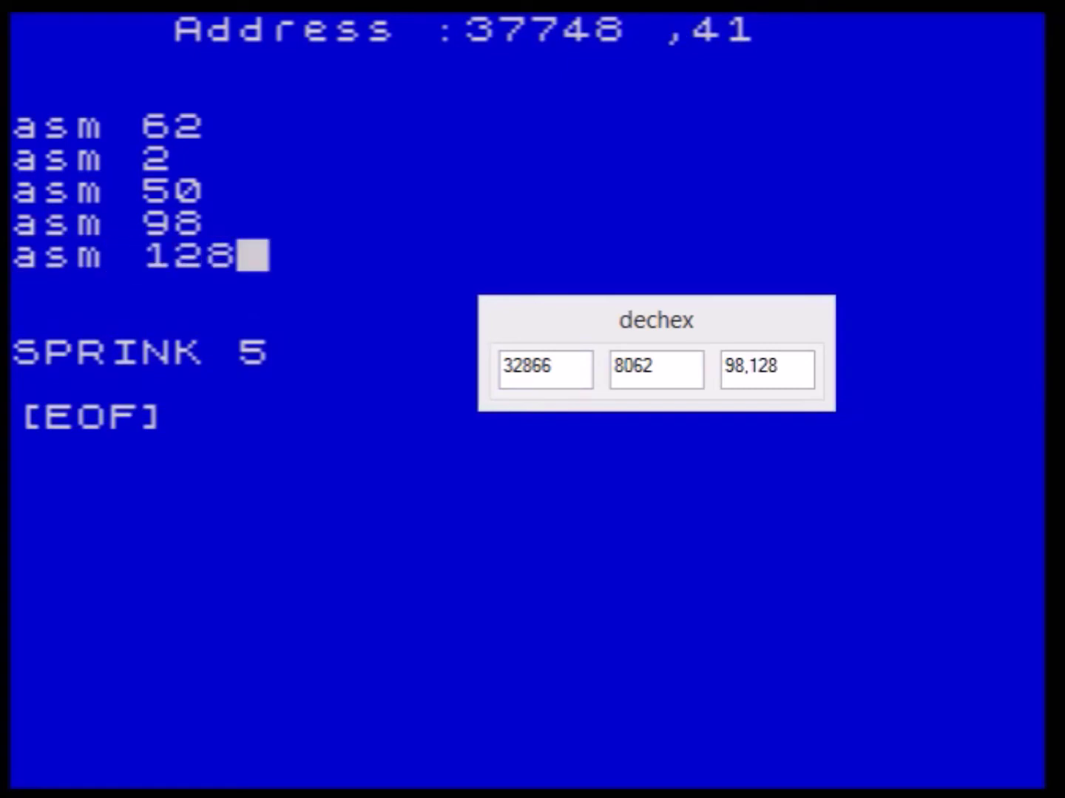
pyautogui.press('Return')
# - Add "asm 62" and "asm 3" on separate lines below SPRINK 5
pyautogui.write('SPRINK 5')
pyautogui.press('Return')
pyautogui.press('Return')
pyautogui.write('asm 62')
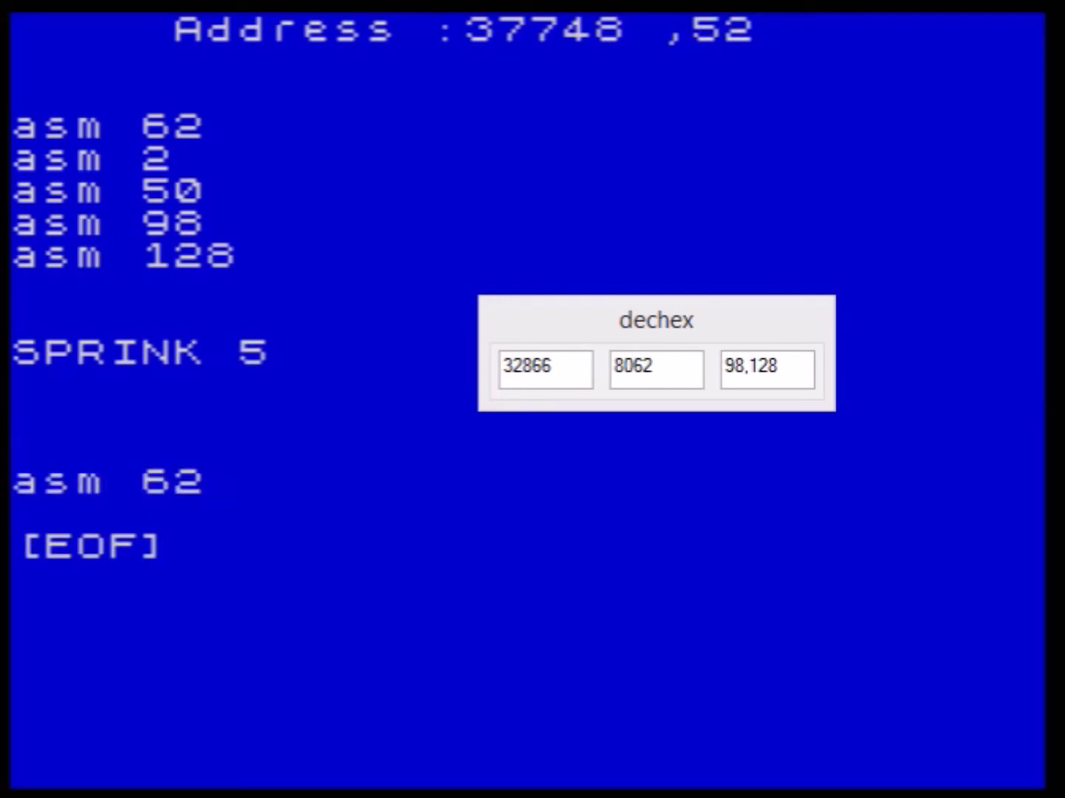
pyautogui.write(' 3')
pyautogui.press('Return')
pyautogui.write('asm')
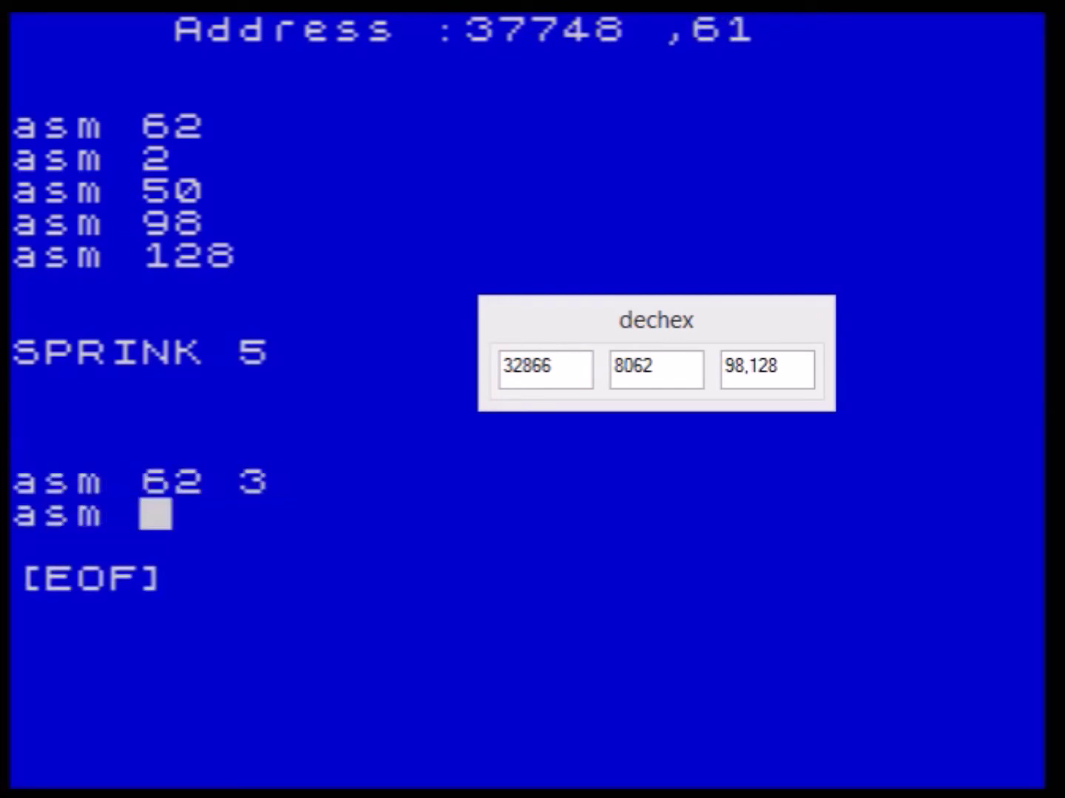
pyautogui.press('Up')
pyautogui.press('Right')
pyautogui.press('Right')
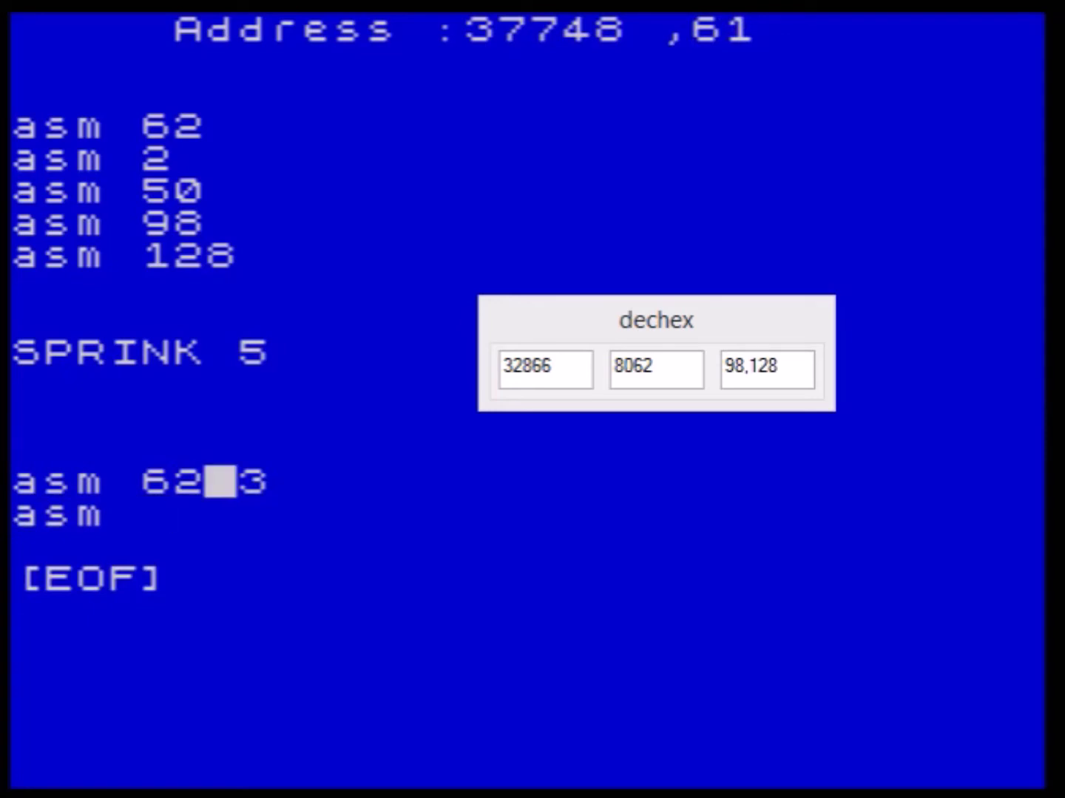
pyautogui.press('Delete')
pyautogui.press('Delete')
pyautogui.press('Down')
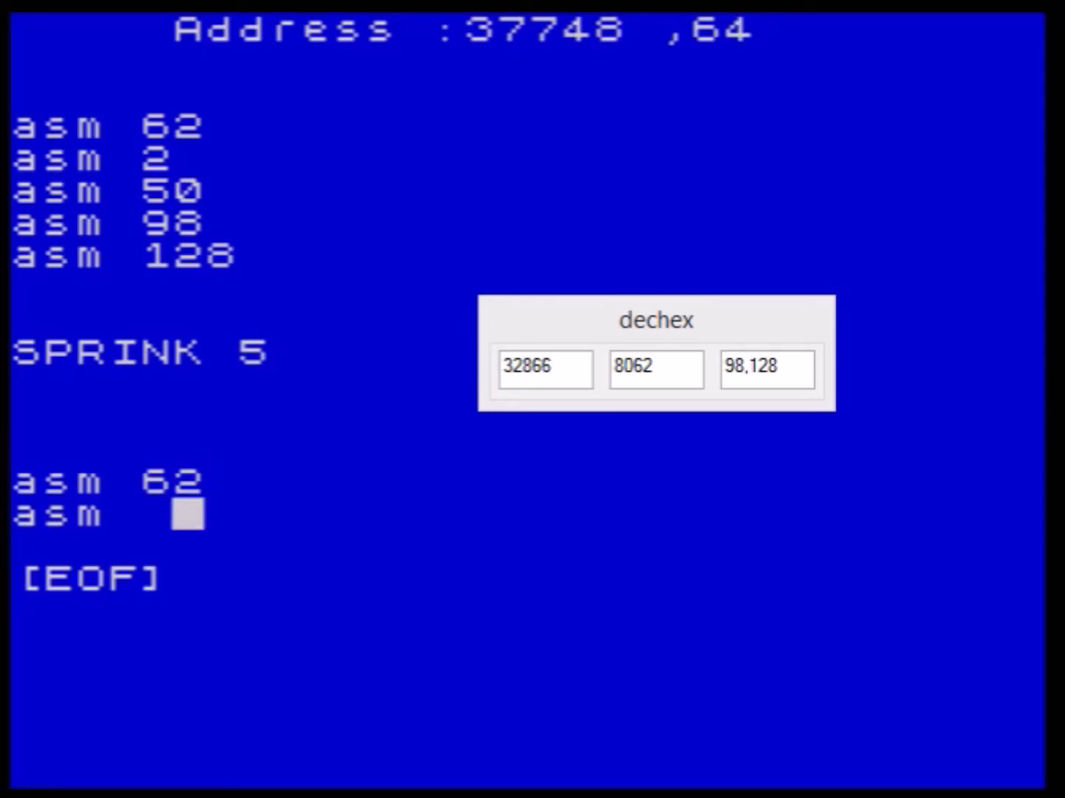
pyautogui.write('3')
pyautogui.press('Return')
# - Complete the second block below SPRINK 5 with the lines "asm 50", "asm 98" and "asm 128"
pyautogui.write('asm')
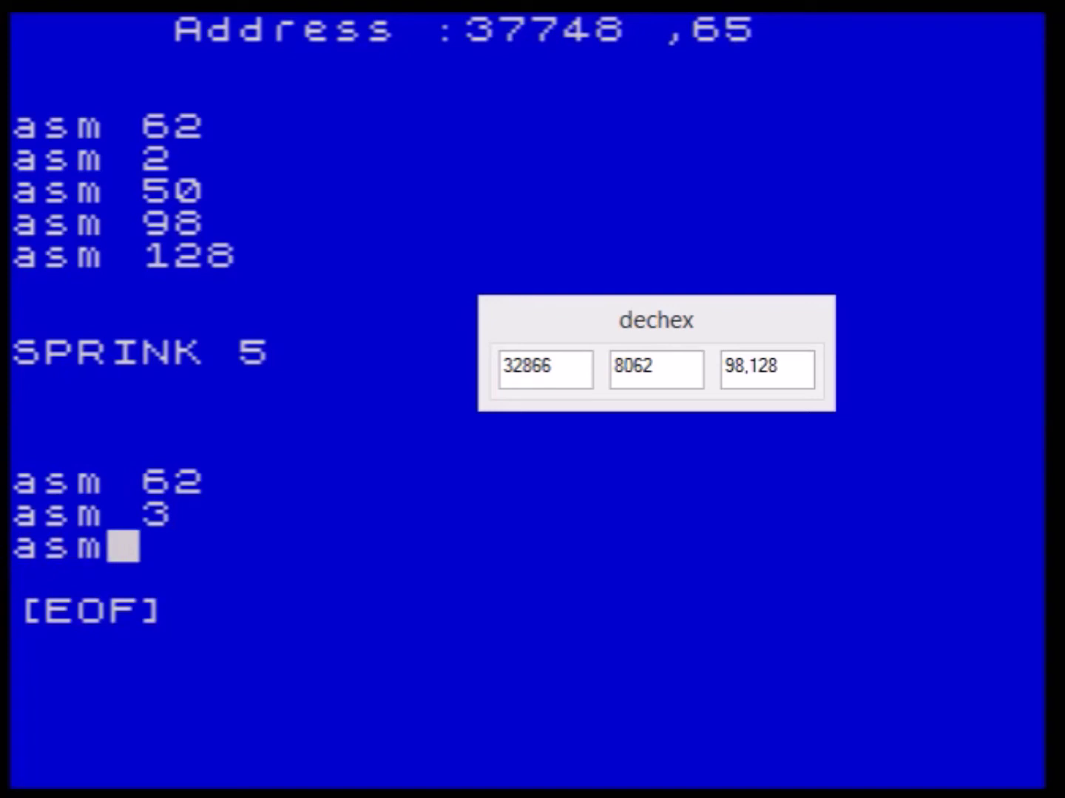
pyautogui.write(' 50')
pyautogui.press('Return')
pyautogui.write('asm 98')
pyautogui.press('Return')
pyautogui.write('asm 127')
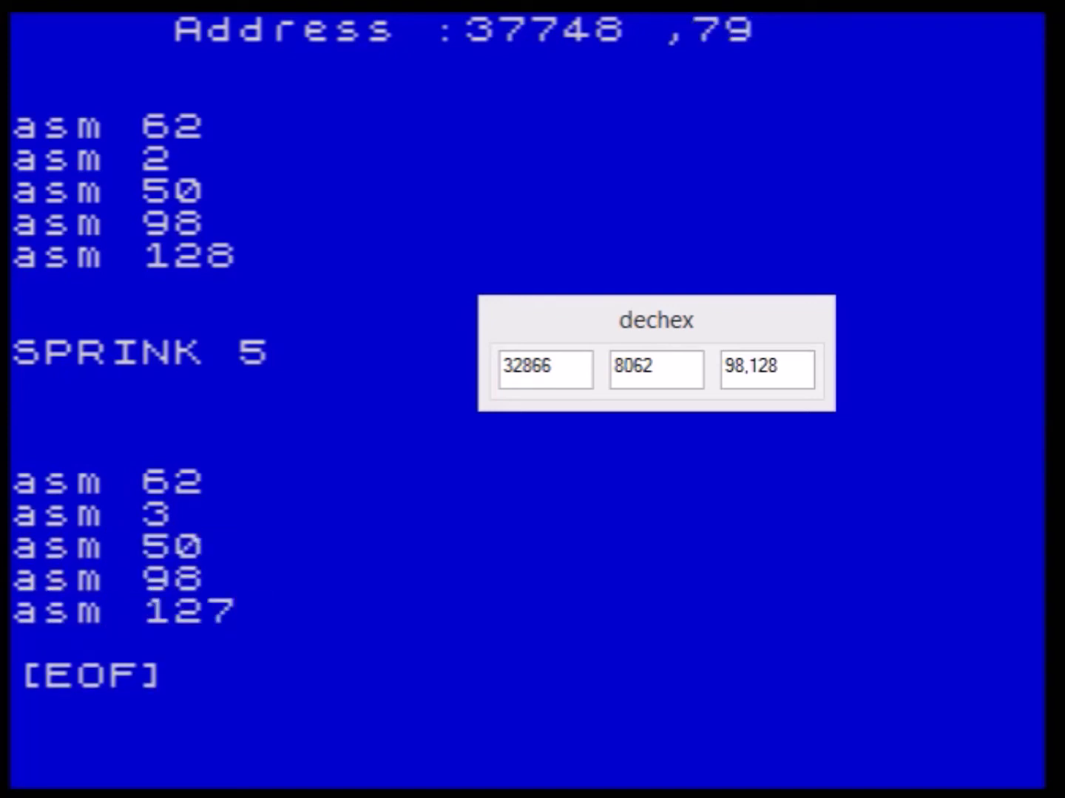
pyautogui.press('BackSpace')
pyautogui.write('8')
pyautogui.press('Up')
pyautogui.press('Up')
pyautogui.press('Up')
pyautogui.press('Up')
pyautogui.press('Up')
pyautogui.press('Up')
pyautogui.press('Up')
pyautogui.press('Right')
pyautogui.press('Return')
pyautogui.write('add')
pyautogui.press('BackSpace')
pyautogui.press('BackSpace')
pyautogui.press('BackSpace')
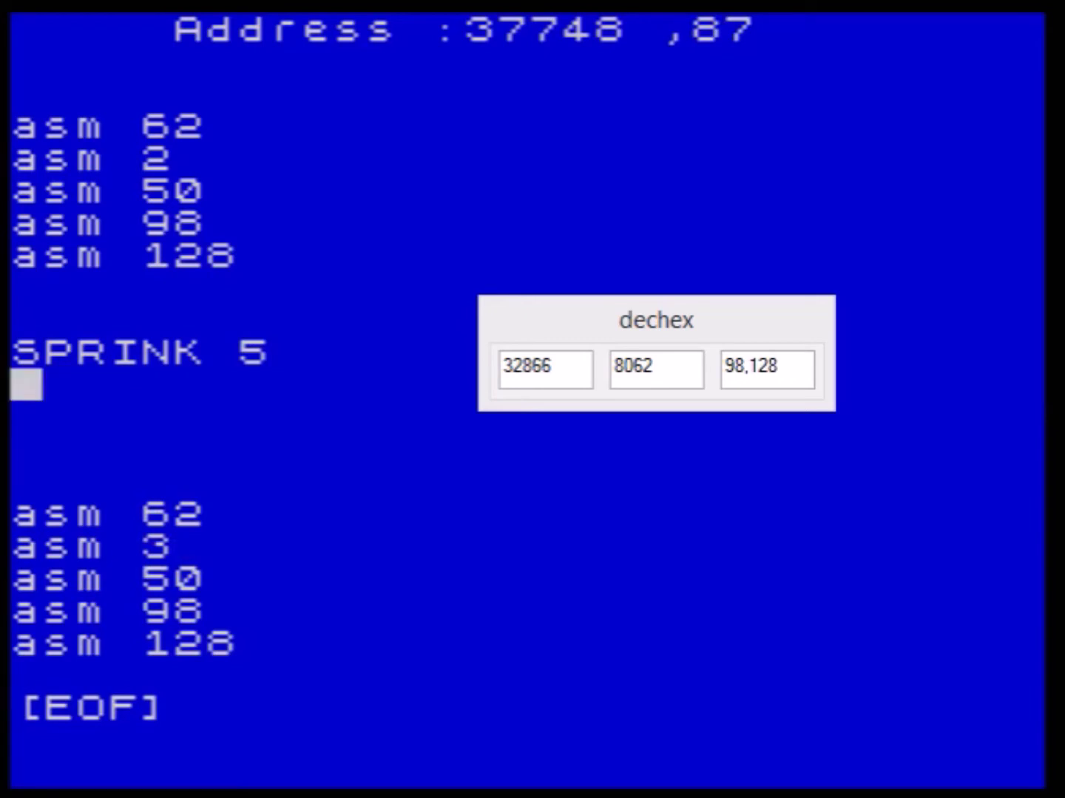
# - Leave the event code to test the game, and check sprite 0 in the sprite image editor
pyautogui.press('Escape')
pyautogui.press('Escape')
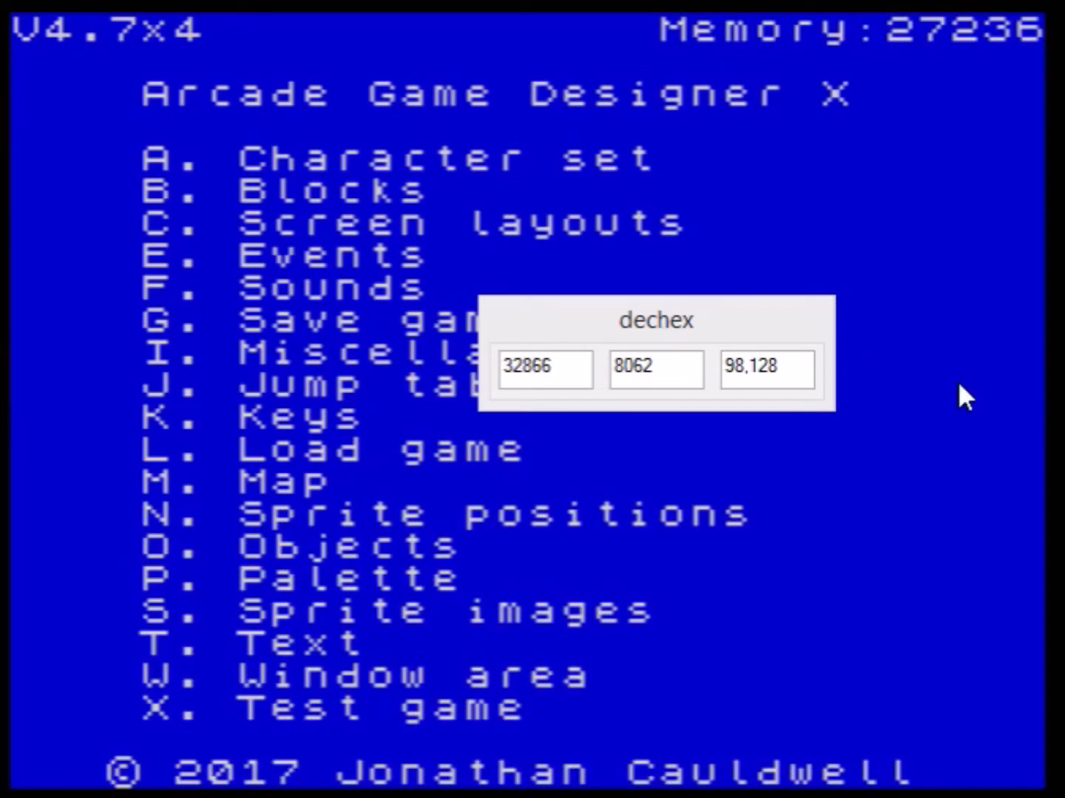
pyautogui.click(627, 327)
pyautogui.hotkey('alt', 'Tab')
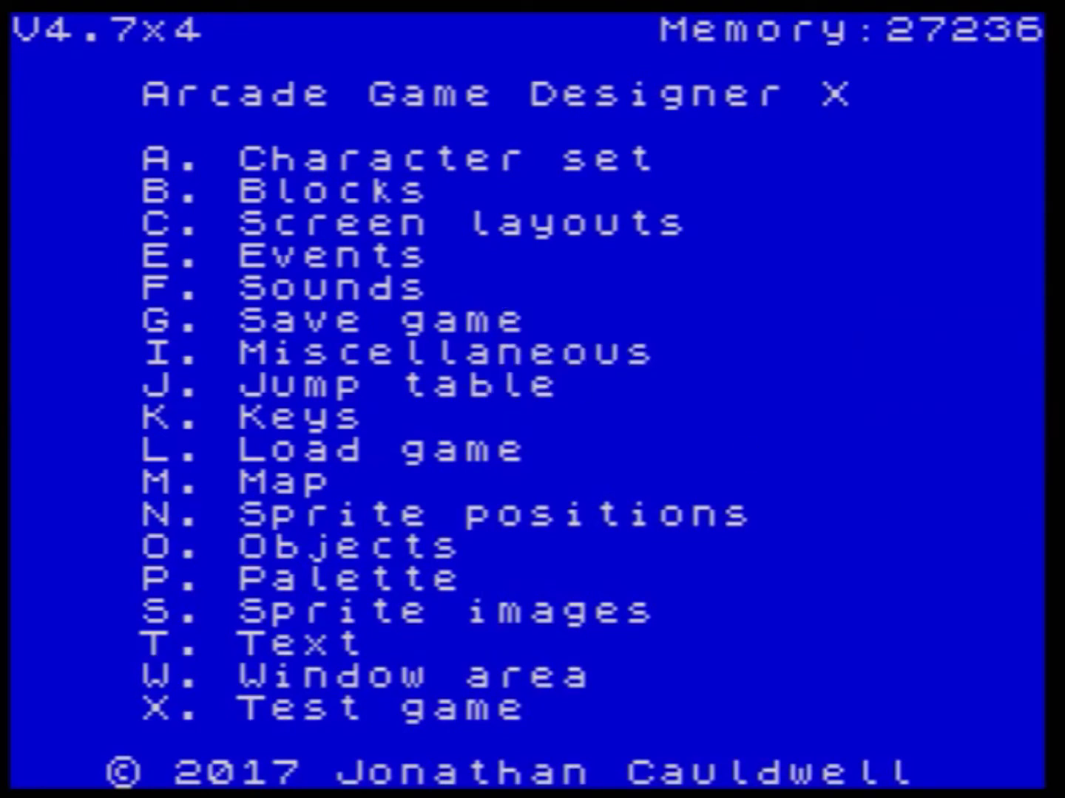
pyautogui.press('x')
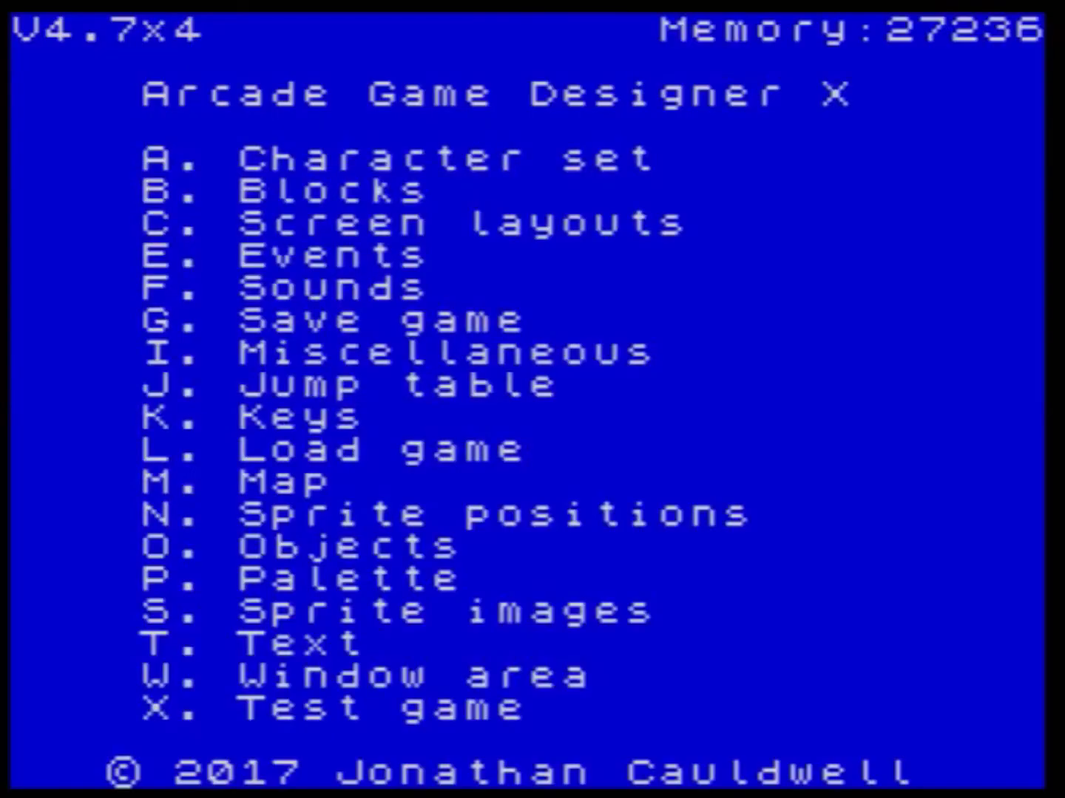
pyautogui.press('s')
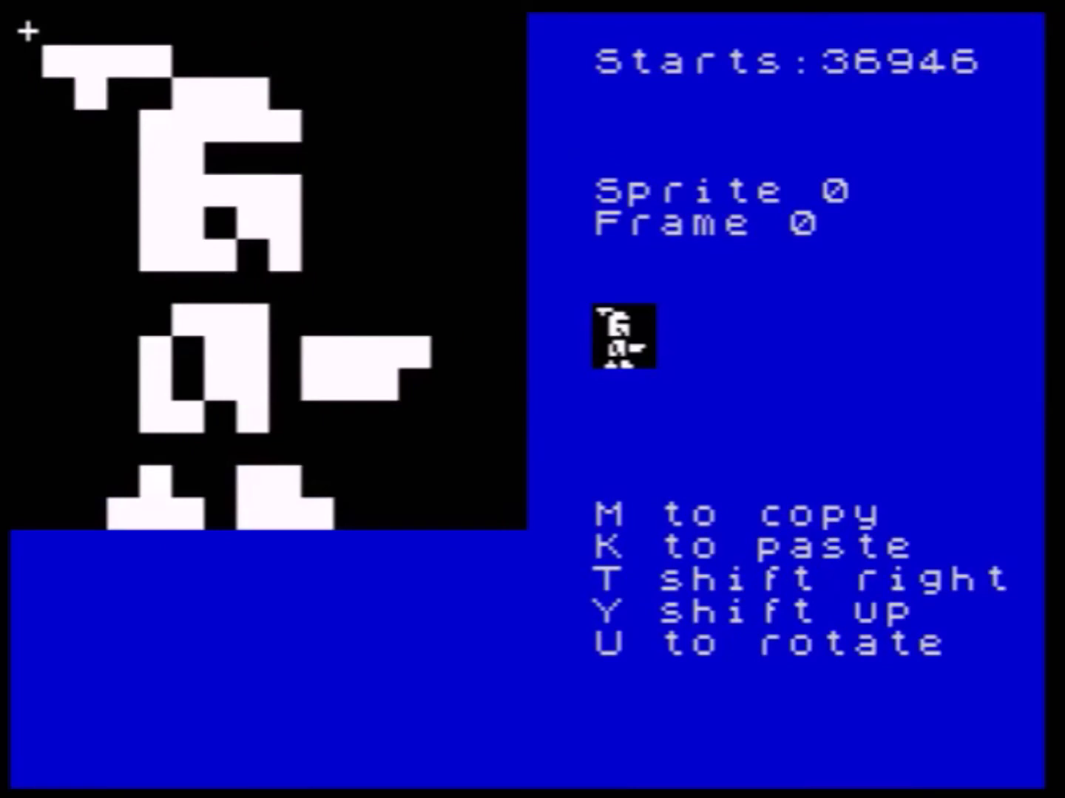
pyautogui.press('x')
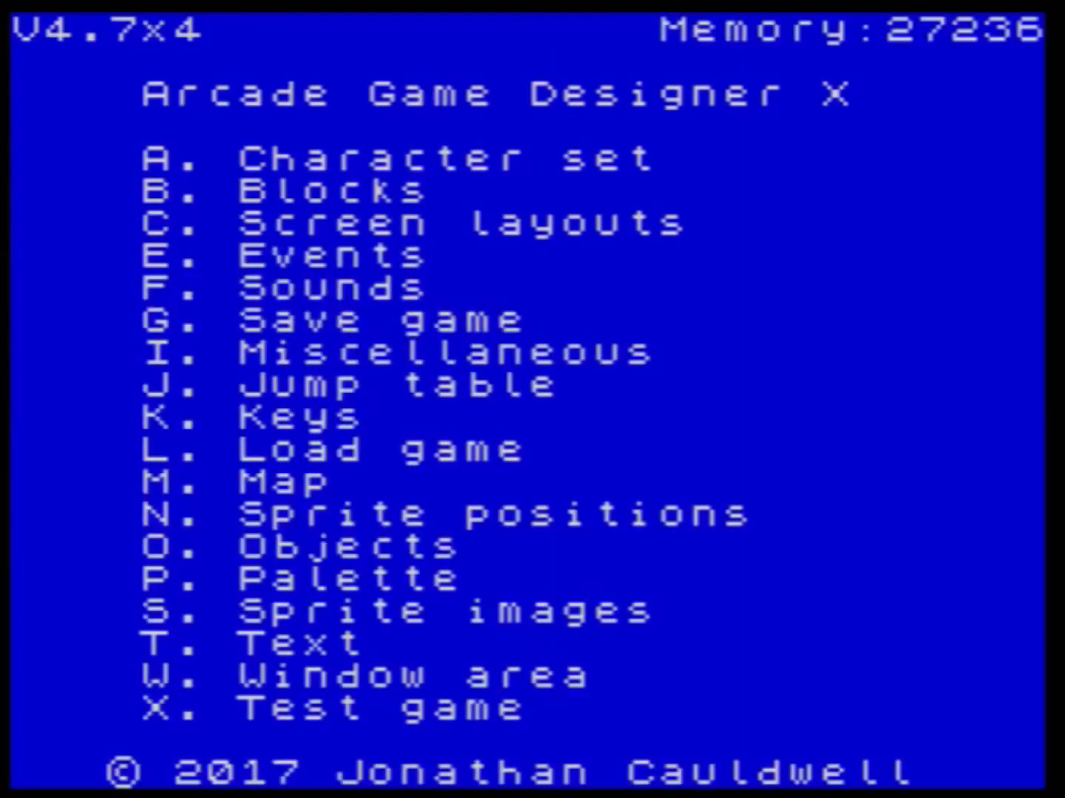
# - In the Player control (type 0) event, insert the line "add 8 to x" directly below SPRINK 5
pyautogui.press('e')
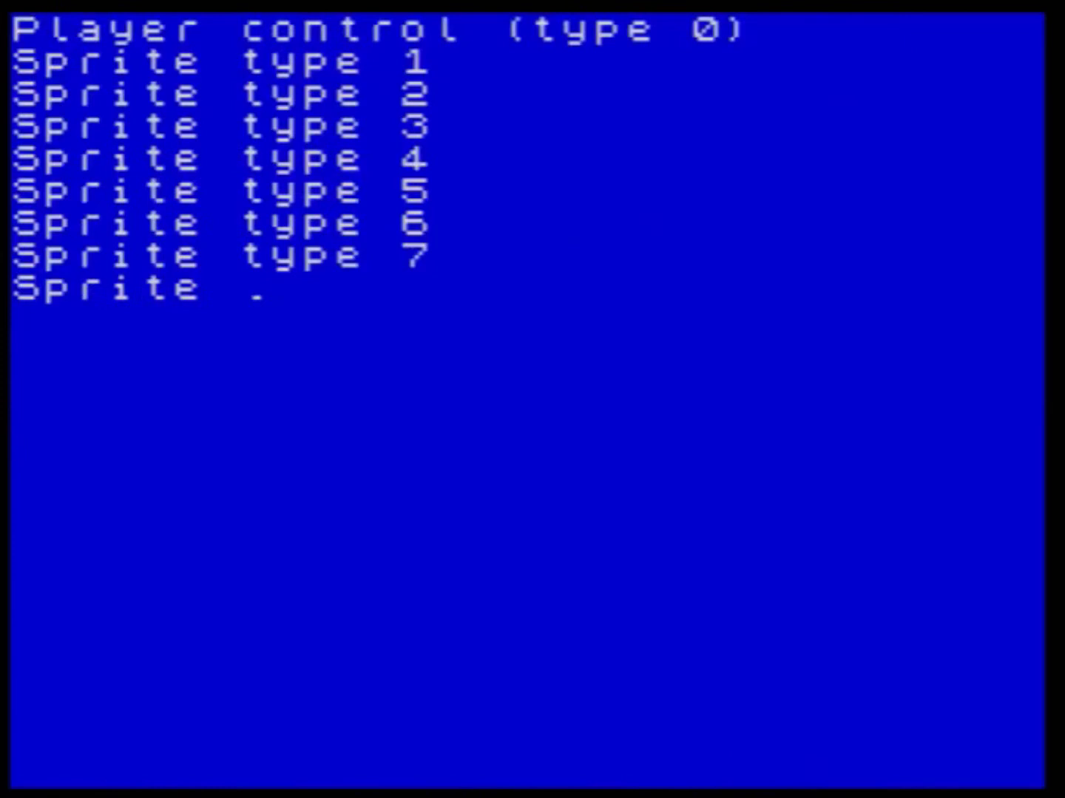
pyautogui.press('Down')
pyautogui.press('Return')
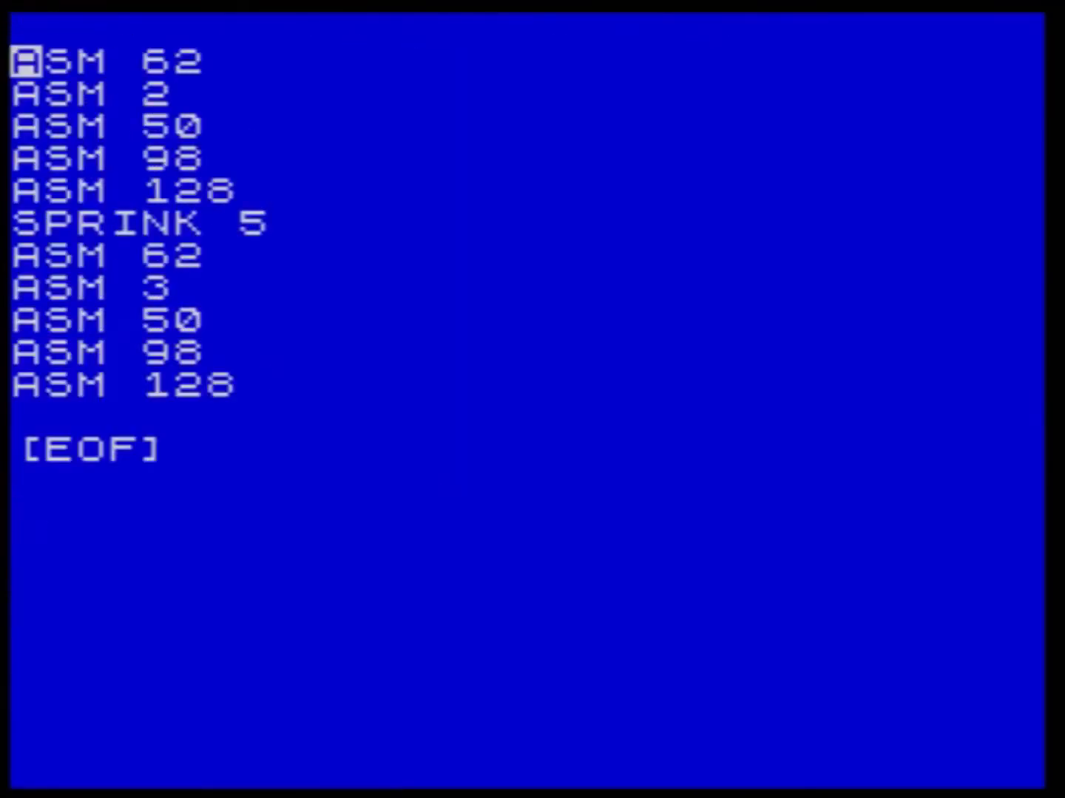
pyautogui.press('Down')
pyautogui.press('Down')
pyautogui.press('Down')
pyautogui.press('Down')
pyautogui.press('Down')
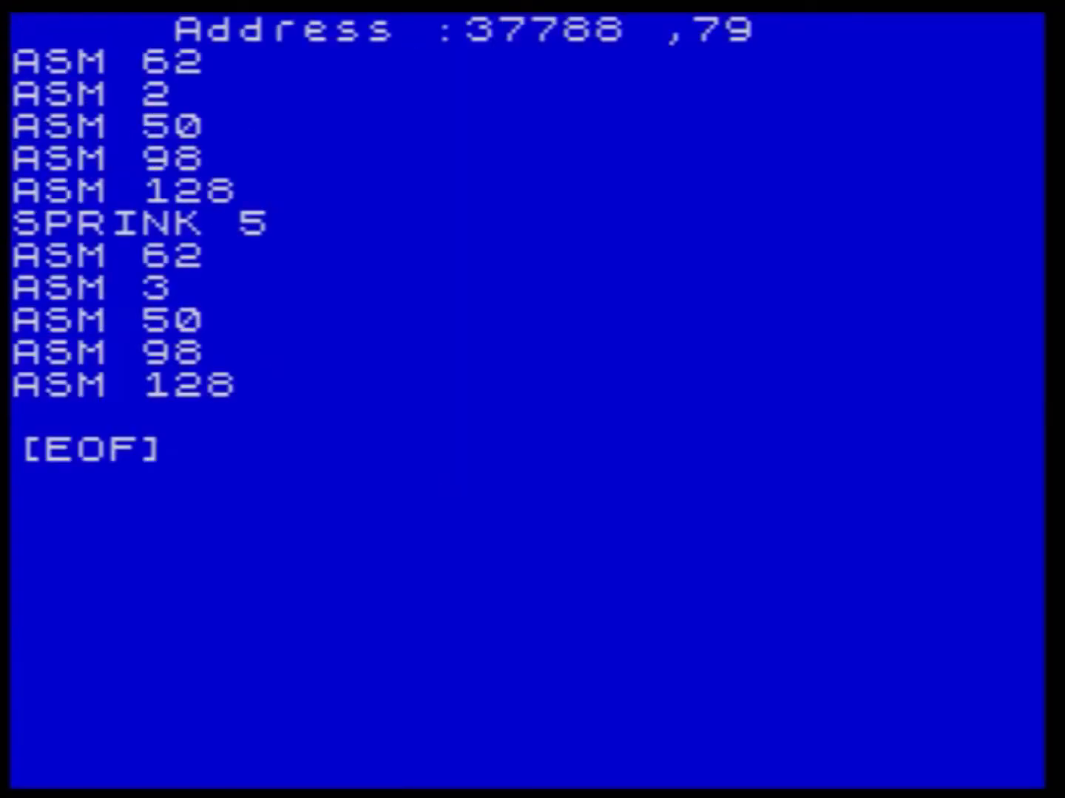
pyautogui.press('Return')
pyautogui.write('add 7 t')
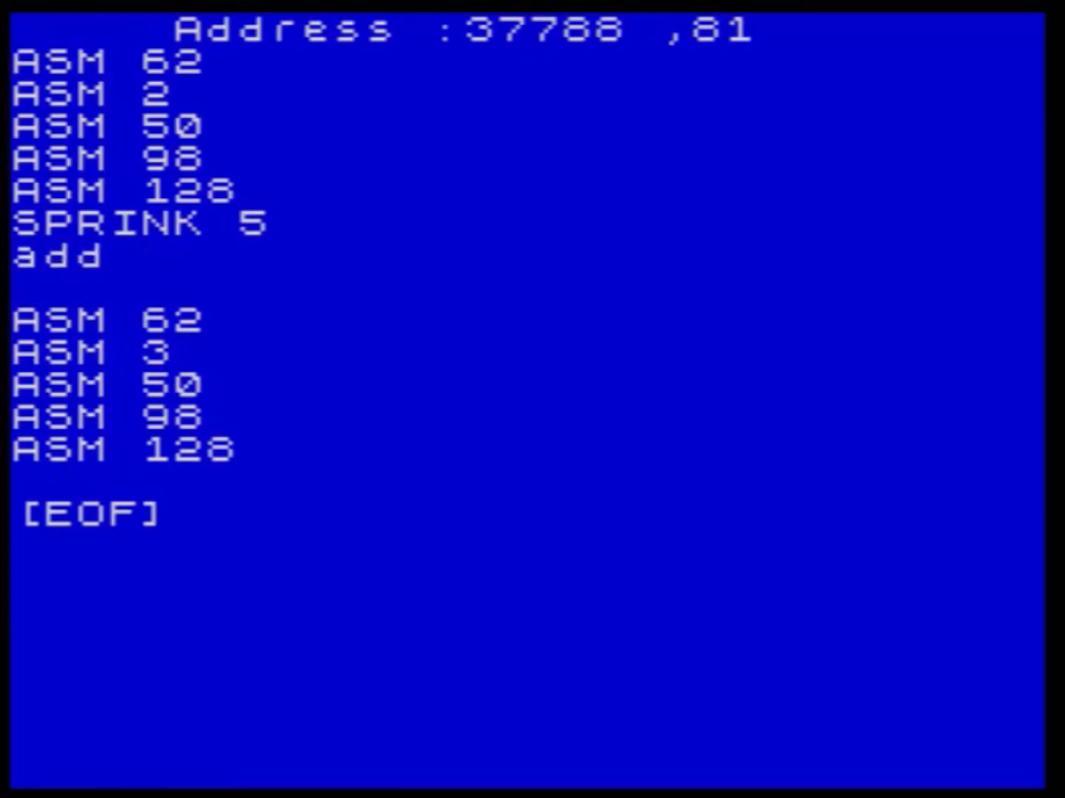
pyautogui.press('BackSpace')
pyautogui.press('BackSpace')
pyautogui.press('BackSpace')
pyautogui.write('8 to x')
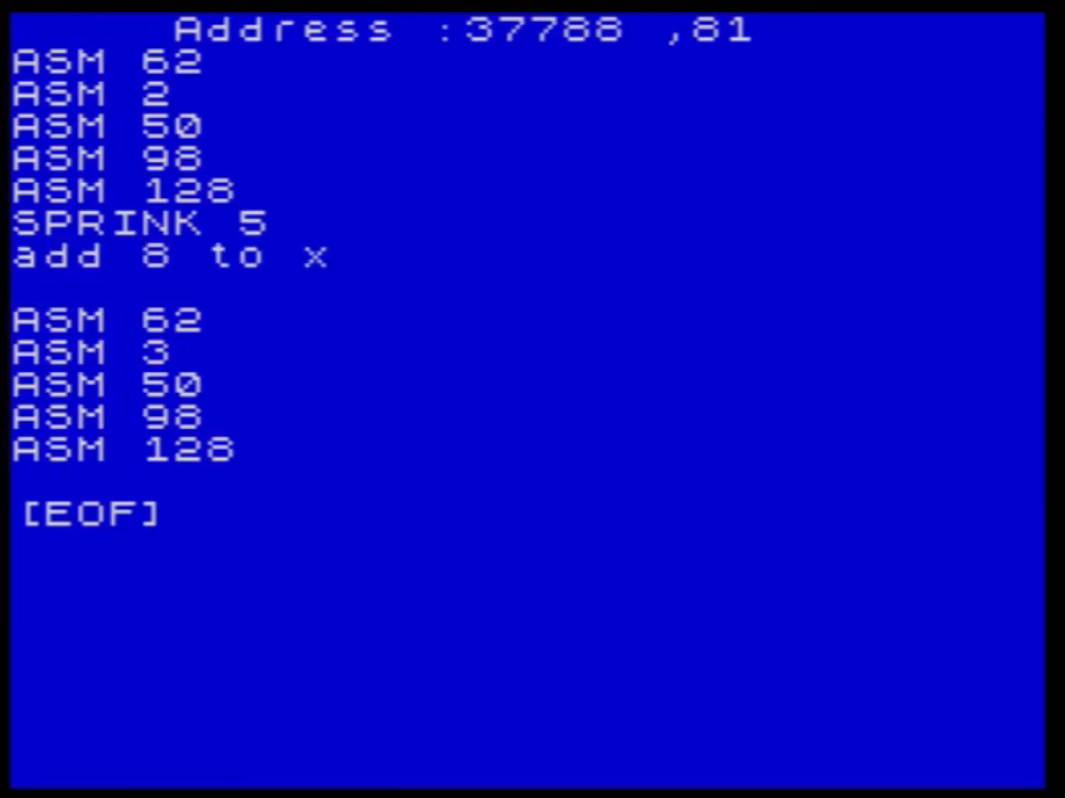
# - Insert the lines "sprink 4" and "sub 8 to x" below "add 8 to x"
pyautogui.press('Return')
pyautogui.write('sprink ')
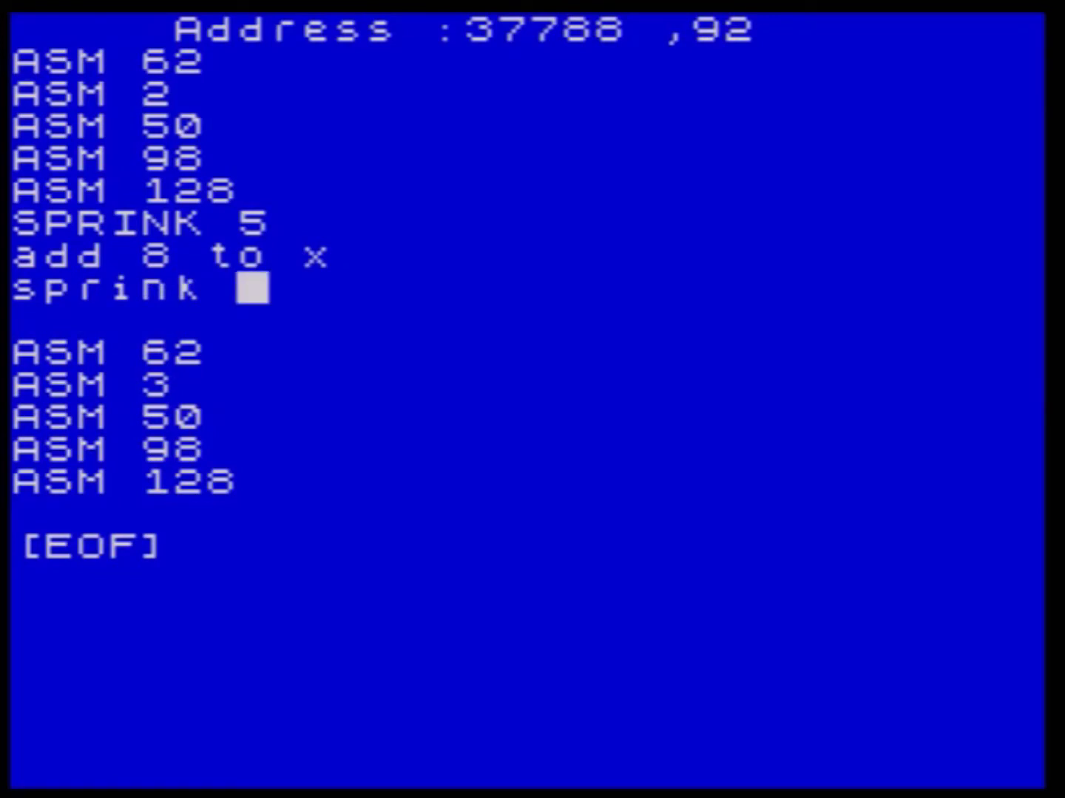
pyautogui.write('4')
pyautogui.press('Return')
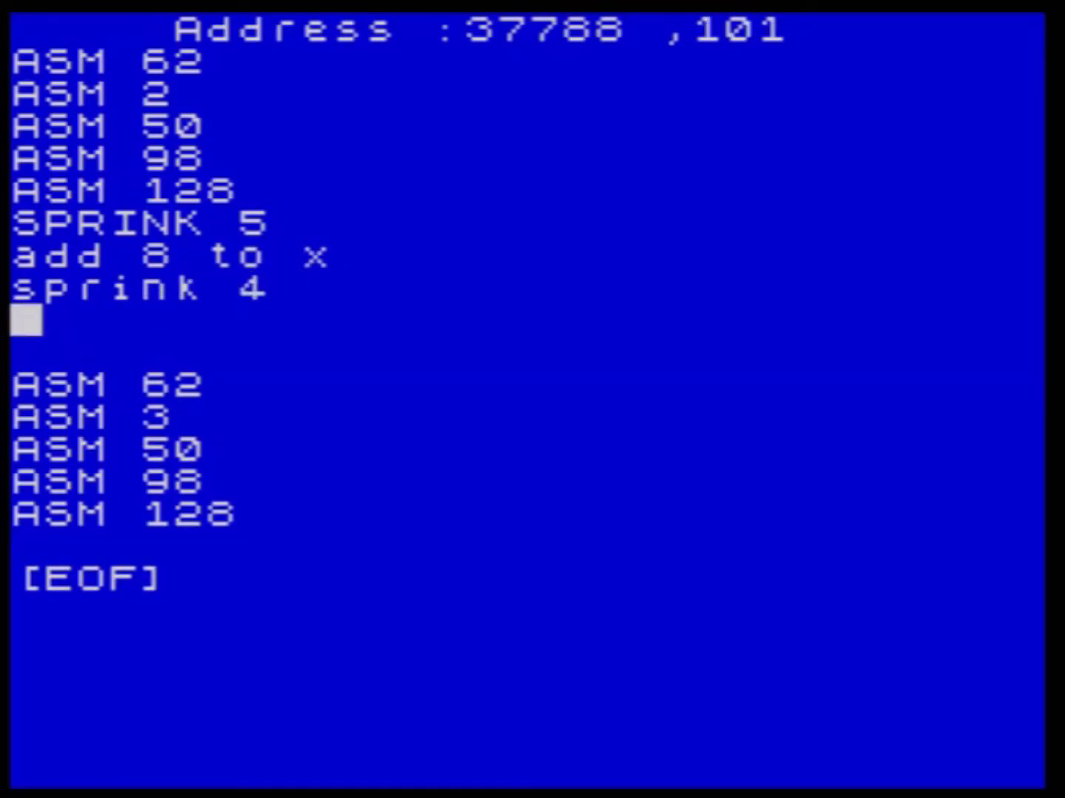
pyautogui.write('sub 8 to x')
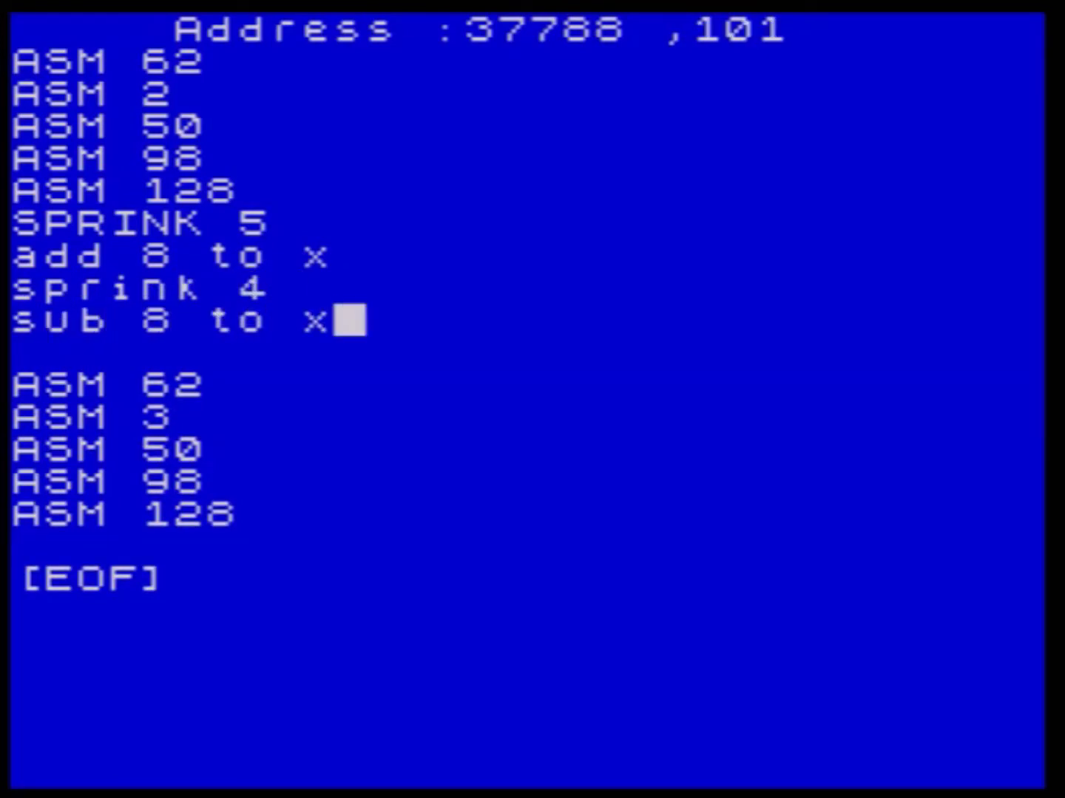
# - Leave the event code and test the game to check the player sprite's two colours
pyautogui.press('Escape')
pyautogui.press('t')
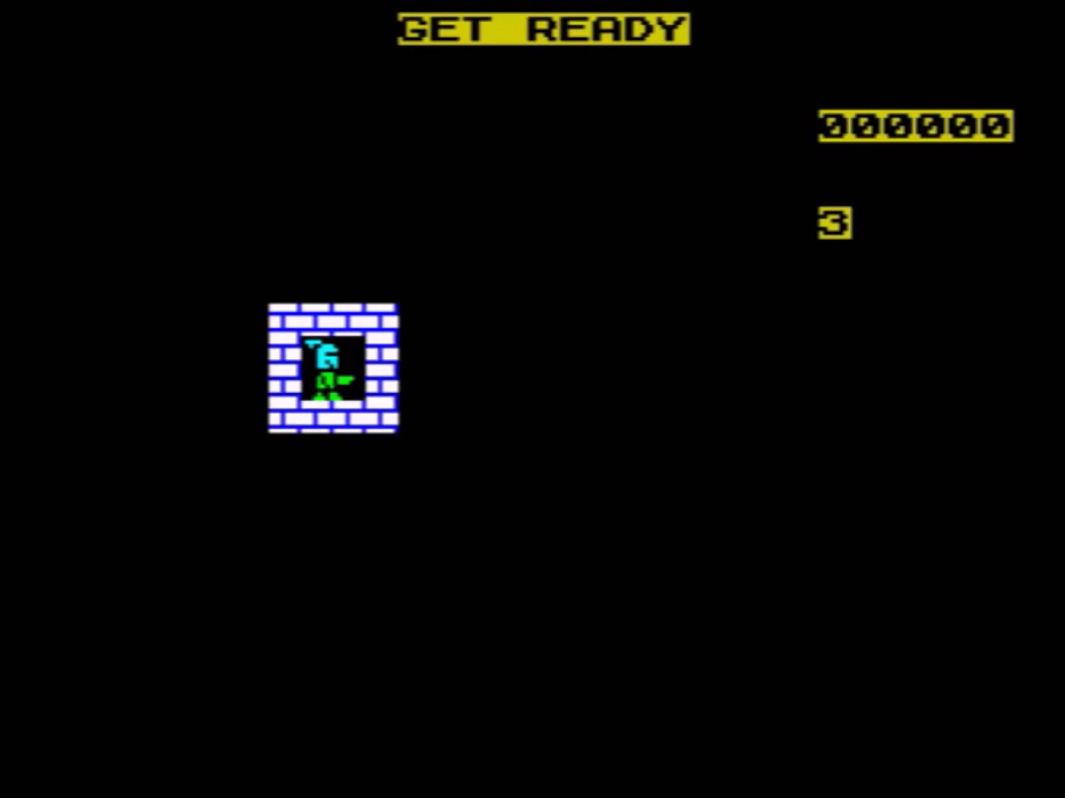
pyautogui.press('Escape')
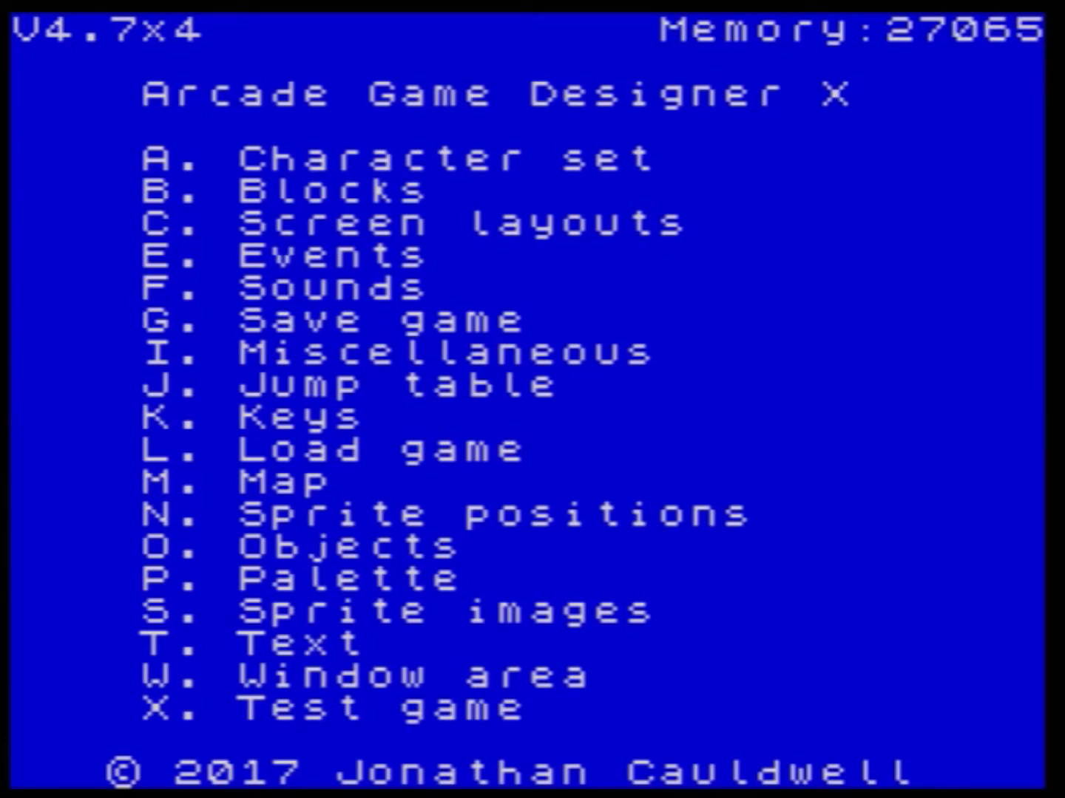
# - View sprite 1 in the sprite image editor and return to the main menu
pyautogui.press('s')
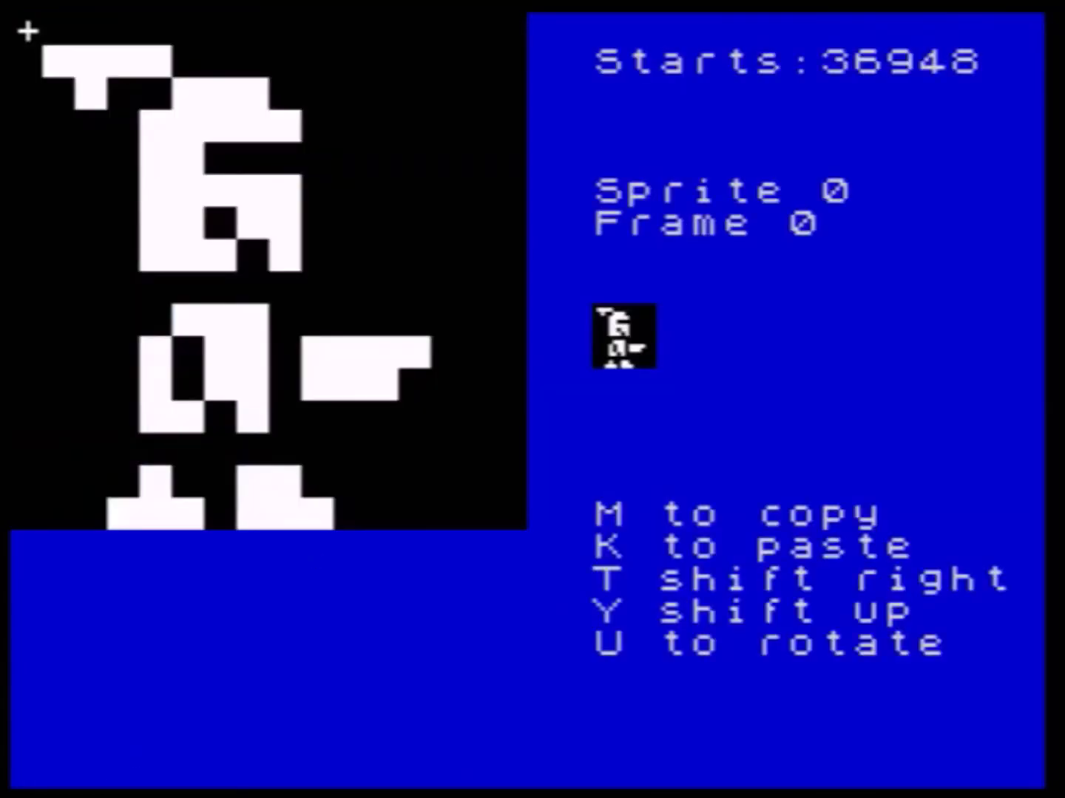
pyautogui.press('n')
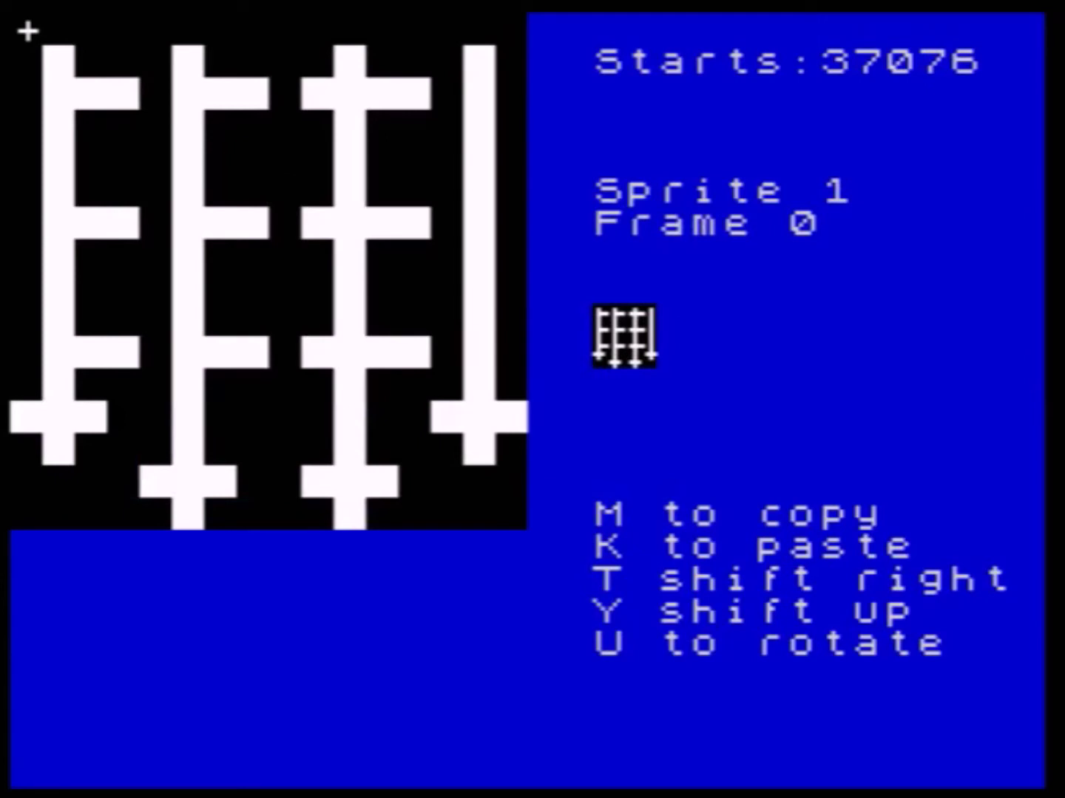
pyautogui.press('Return')
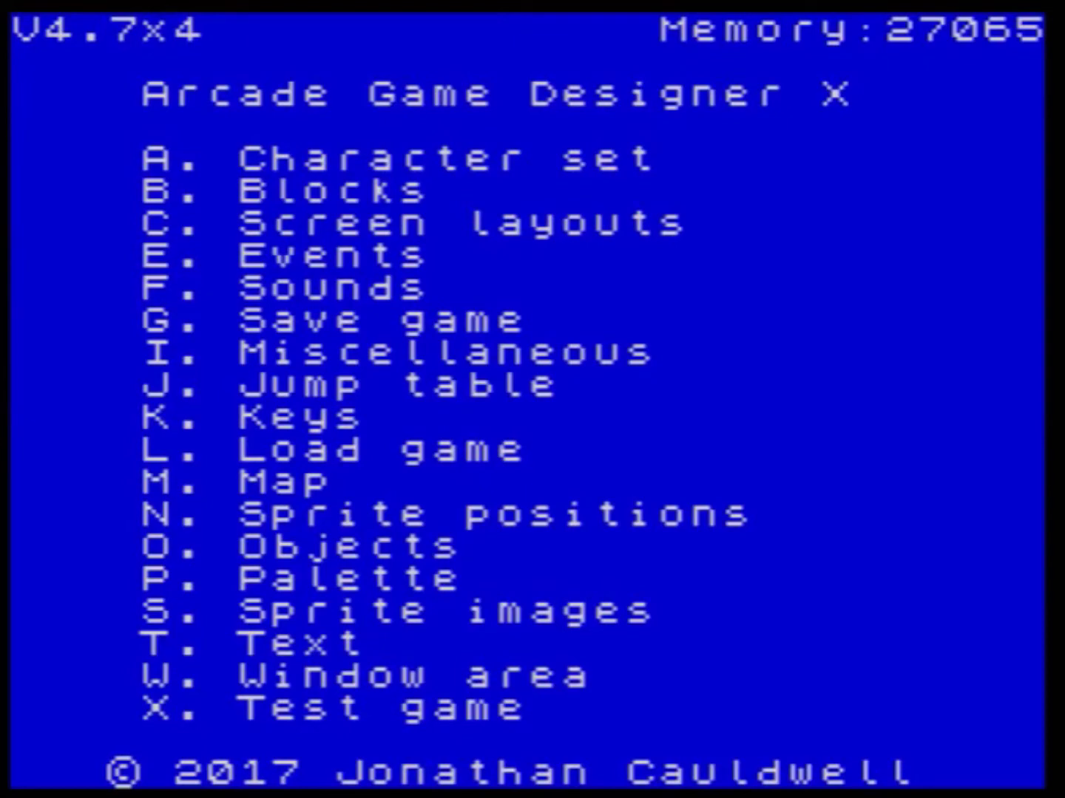
# - Start a second brick frame on screen 0 by placing block 1 in column 12 from row 8 to row 11
pyautogui.press('b')
pyautogui.press('Return')
pyautogui.press('c')
pyautogui.press('Right')
pyautogui.press('Right')
pyautogui.press('Right')
pyautogui.press('Right')
pyautogui.press('Right')
pyautogui.press('Right')
pyautogui.press('Right')
pyautogui.press('Right')
pyautogui.press('Right')
pyautogui.press('Right')
pyautogui.press('Down')
pyautogui.press('Down')
pyautogui.press('Down')
pyautogui.press('Right')
pyautogui.press('Down')
pyautogui.press('Down')
pyautogui.press('Down')
pyautogui.press('Down')
pyautogui.press('Down')
pyautogui.press('Right')
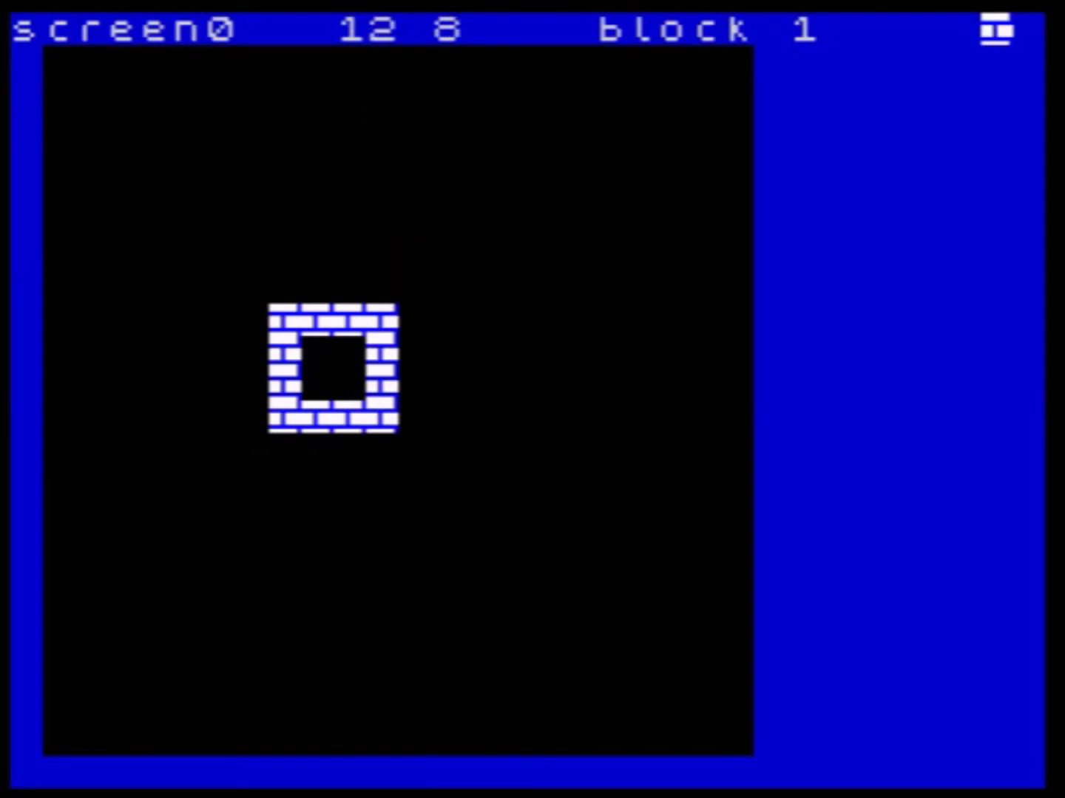
pyautogui.press('Down')
pyautogui.press('Down')
pyautogui.press('Down')
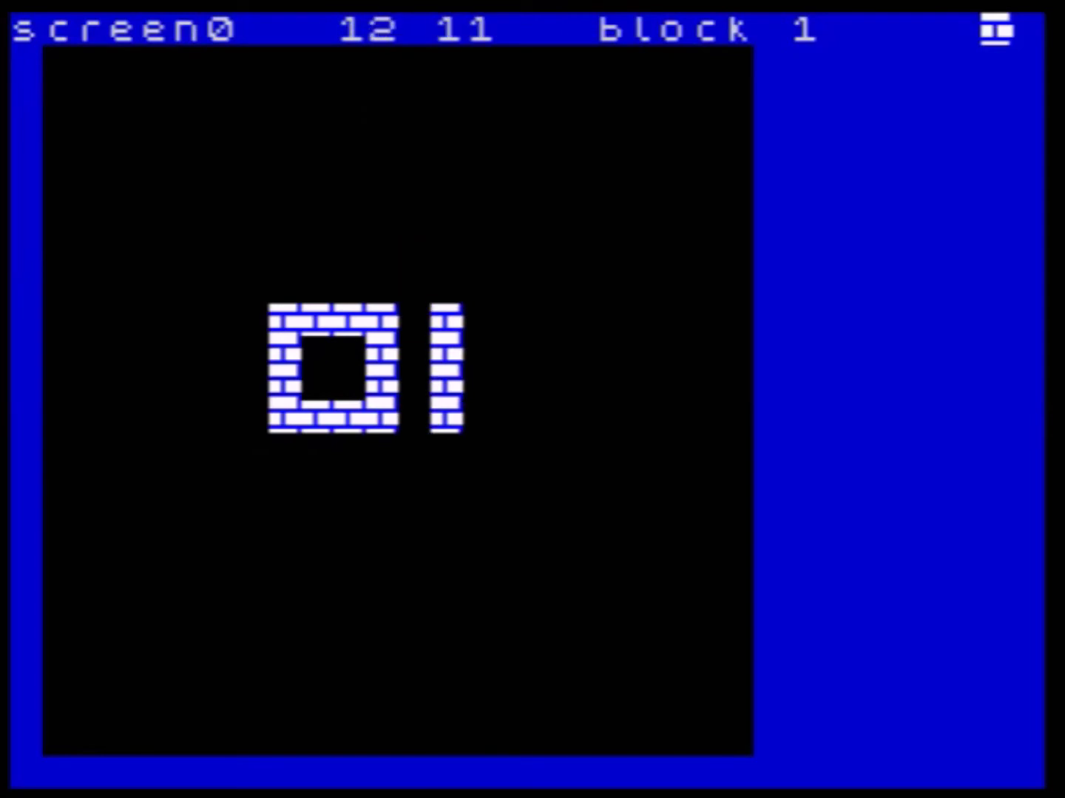
# - Complete the second brick frame with block 1 along row 11, column 15 and row 8
pyautogui.press('Right')
pyautogui.press('Right')
pyautogui.press('Right')
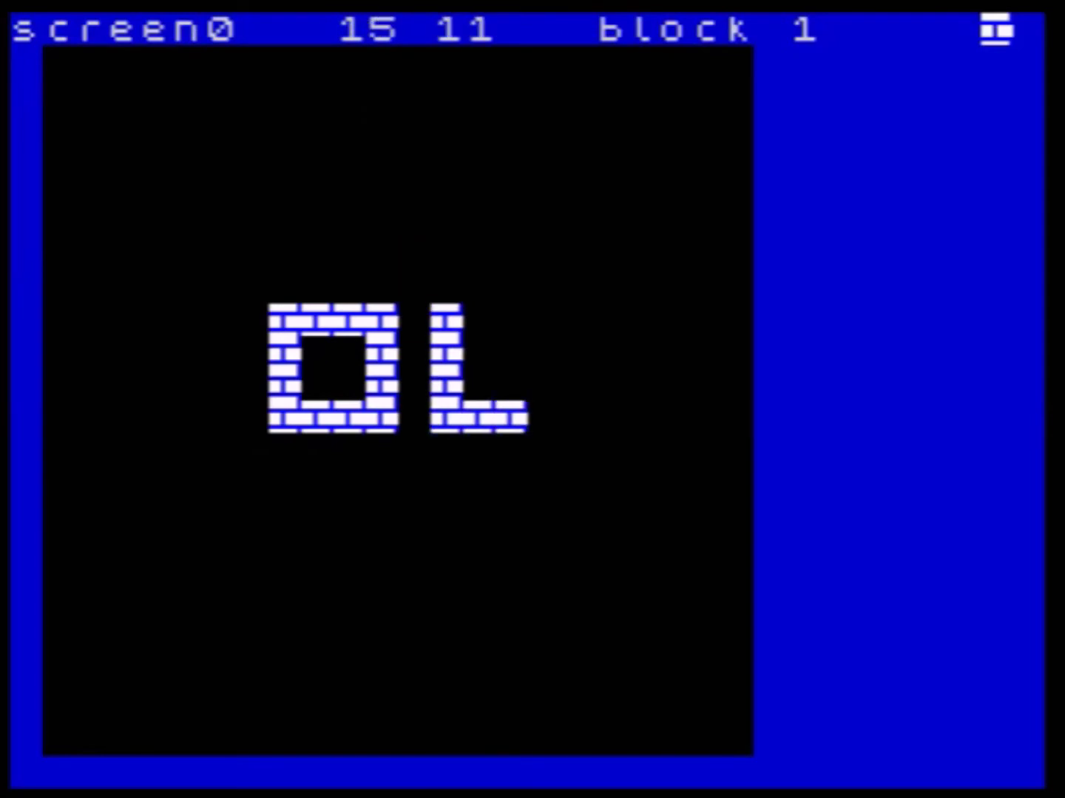
pyautogui.press('Up')
pyautogui.press('Up')
pyautogui.press('Up')
pyautogui.press('Left')
pyautogui.press('Left')
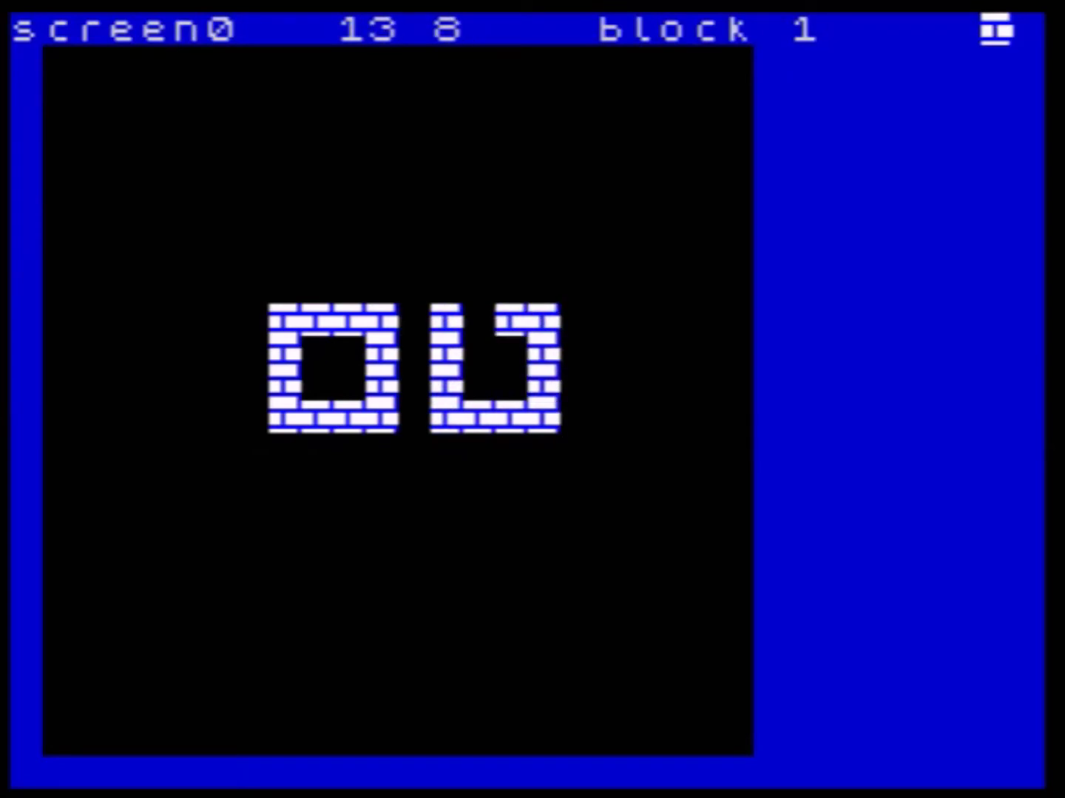
pyautogui.press('Up')
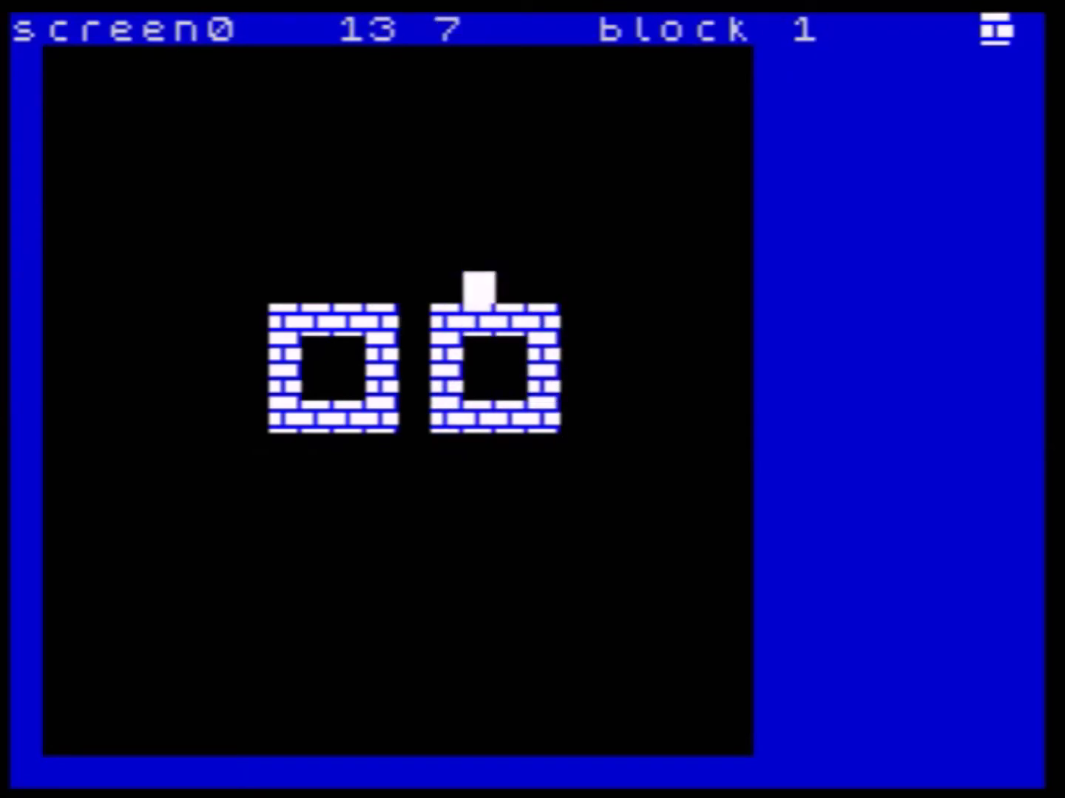
# - Add a second sprite inside the new brick frame and set it to type 1 with the portcullis image
pyautogui.press('x')
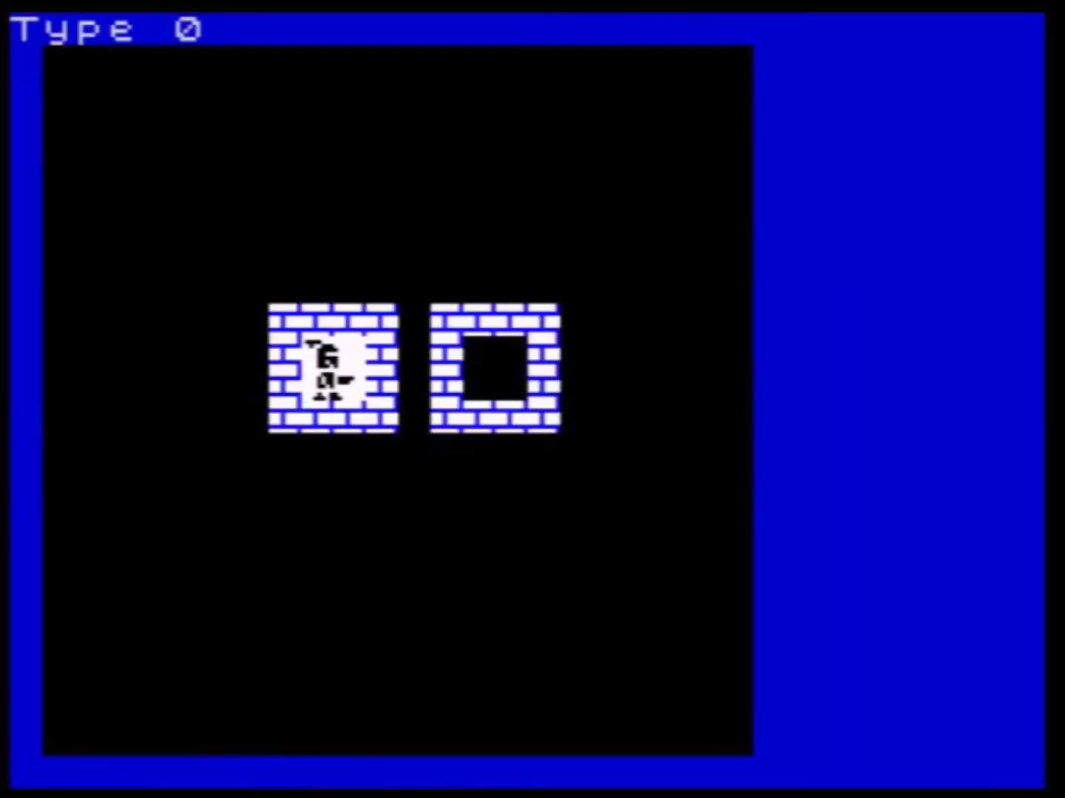
pyautogui.press('c')
pyautogui.press('y')
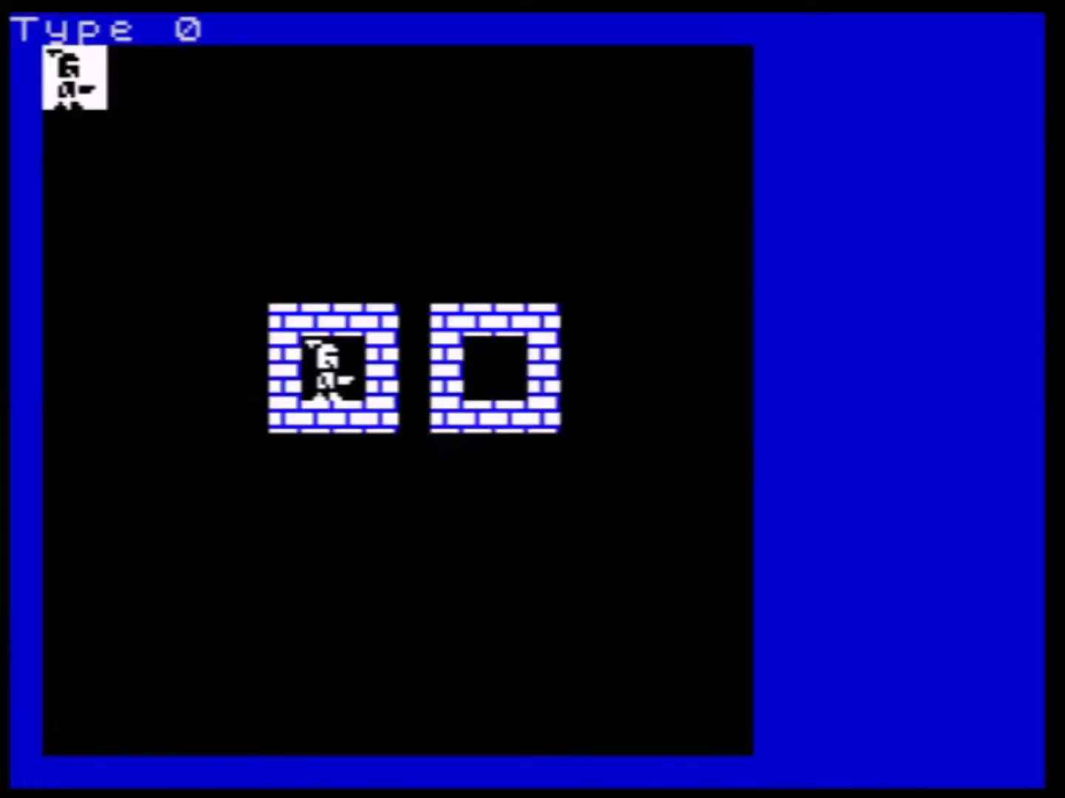
pyautogui.press('Right')
pyautogui.press('Right')
pyautogui.press('Right')
pyautogui.press('Right')
pyautogui.press('Right')
pyautogui.press('Right')
pyautogui.press('Right')
pyautogui.press('Right')
pyautogui.press('Right')
pyautogui.press('Right')
pyautogui.press('Right')
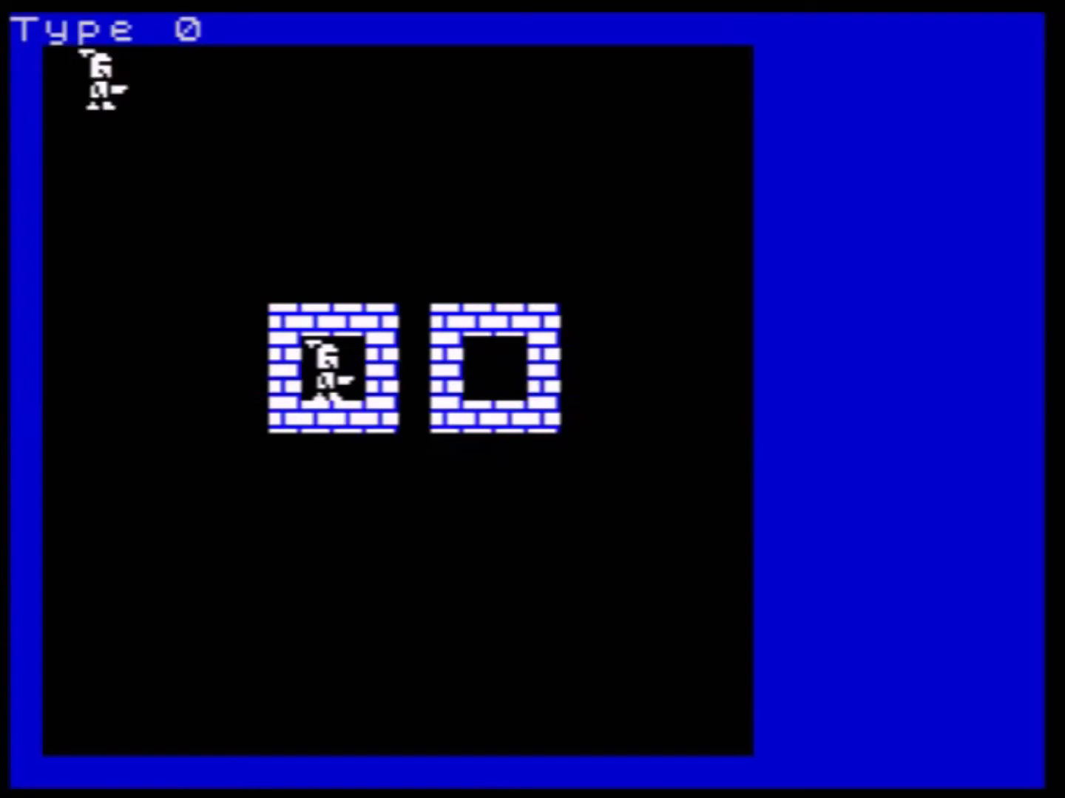
pyautogui.press('Down')
pyautogui.press('Down')
pyautogui.press('Down')
pyautogui.press('Down')
pyautogui.press('Down')
pyautogui.press('Down')
pyautogui.press('Down')
pyautogui.press('Down')
pyautogui.press('Down')
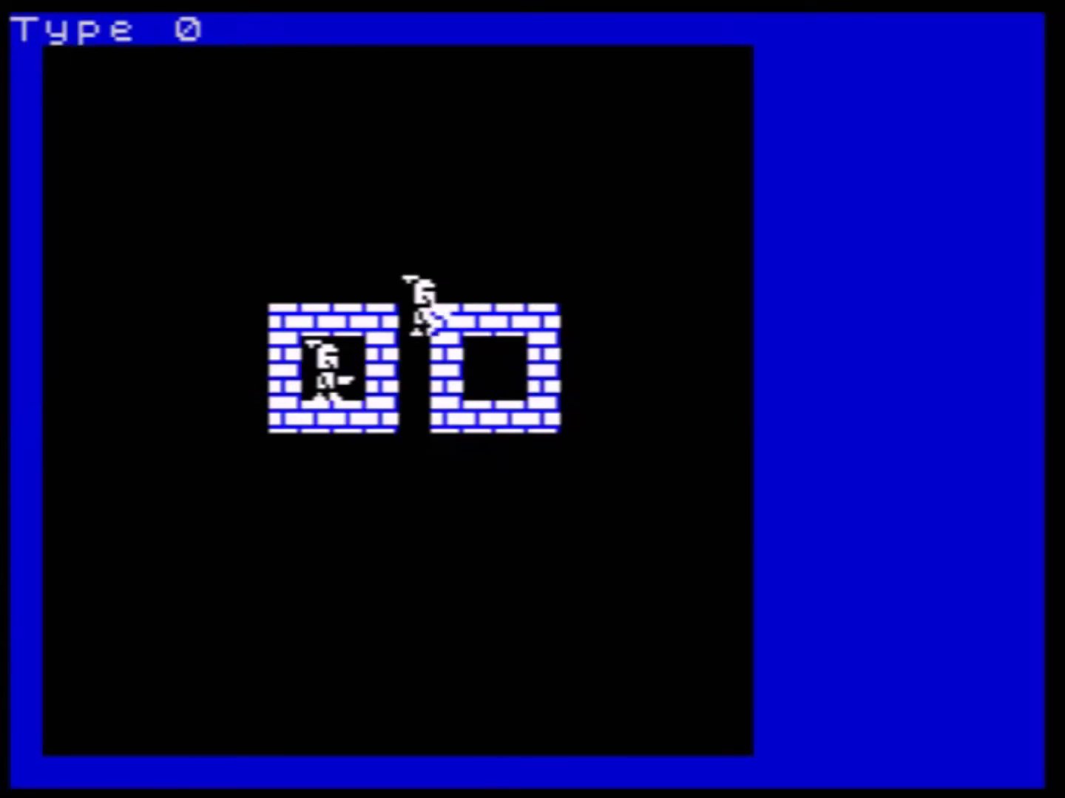
pyautogui.press('Right')
pyautogui.press('Right')
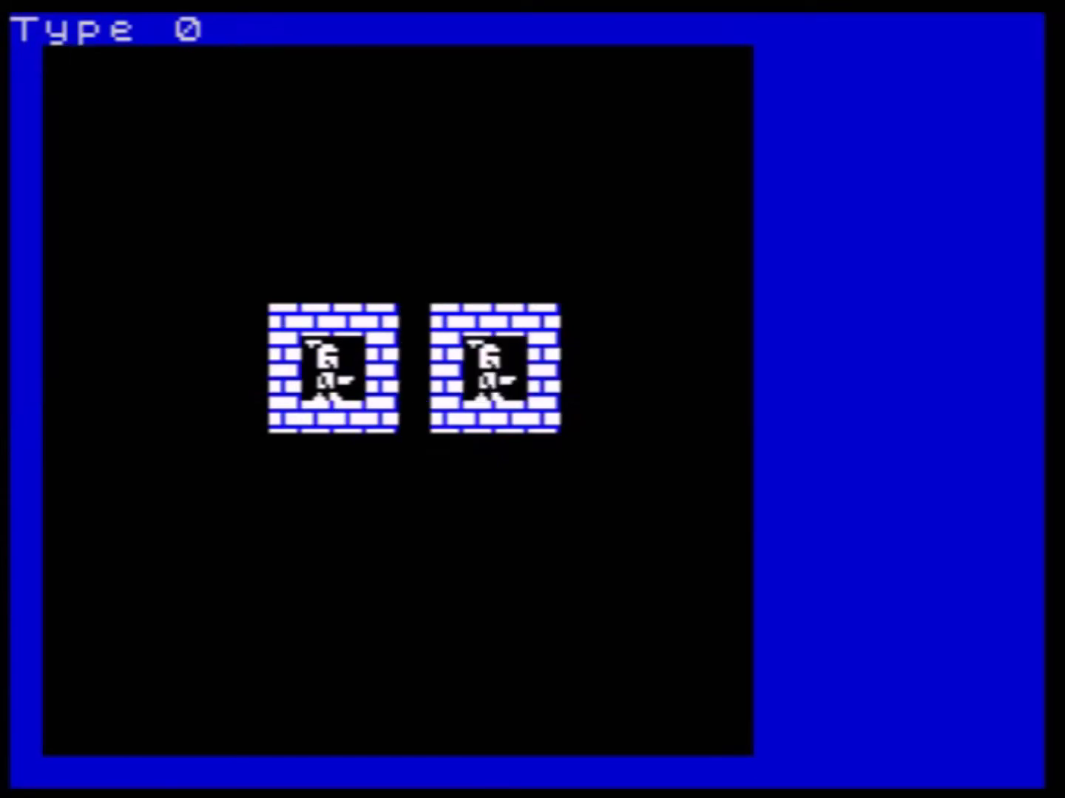
pyautogui.press('t')
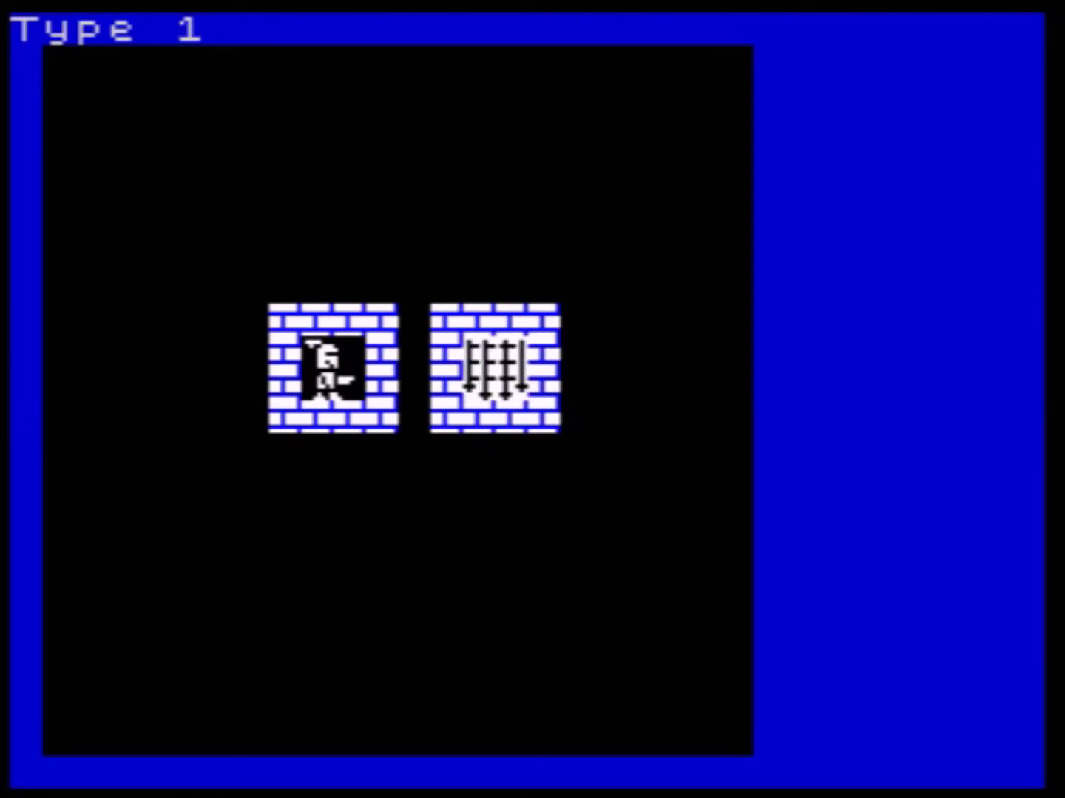
pyautogui.press('Return')
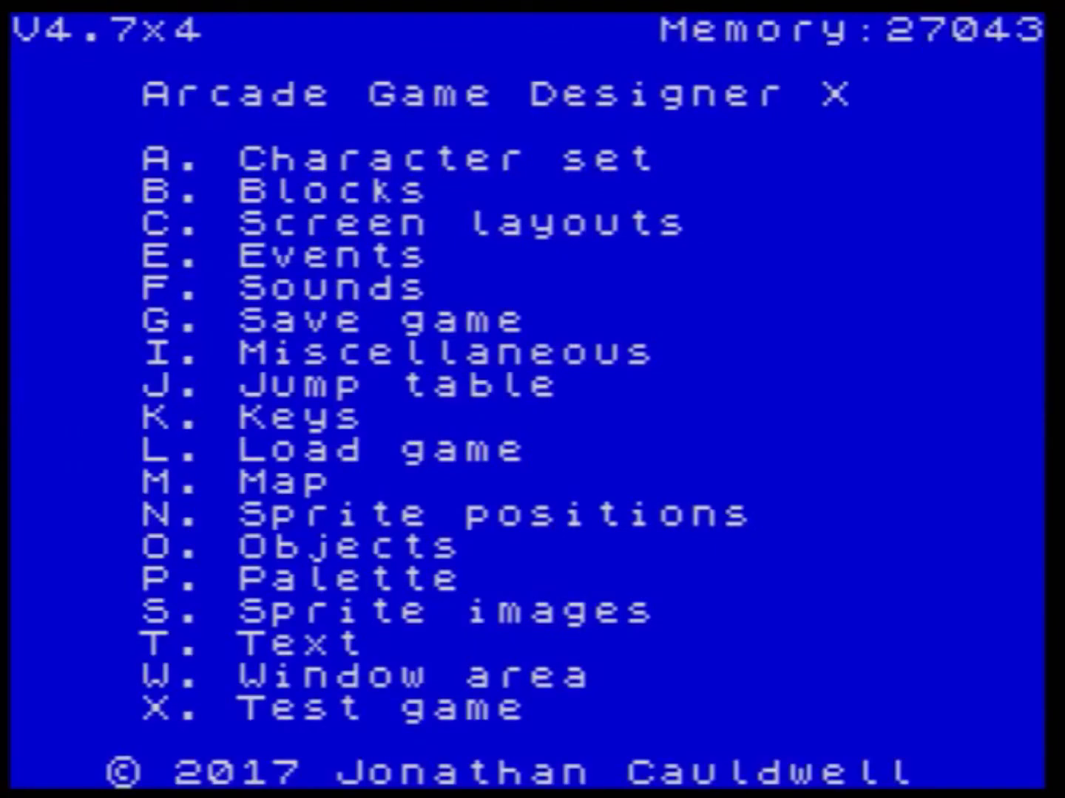
# - Enter "sprink 6" as the code of the Sprite type 1 event
pyautogui.press('e')
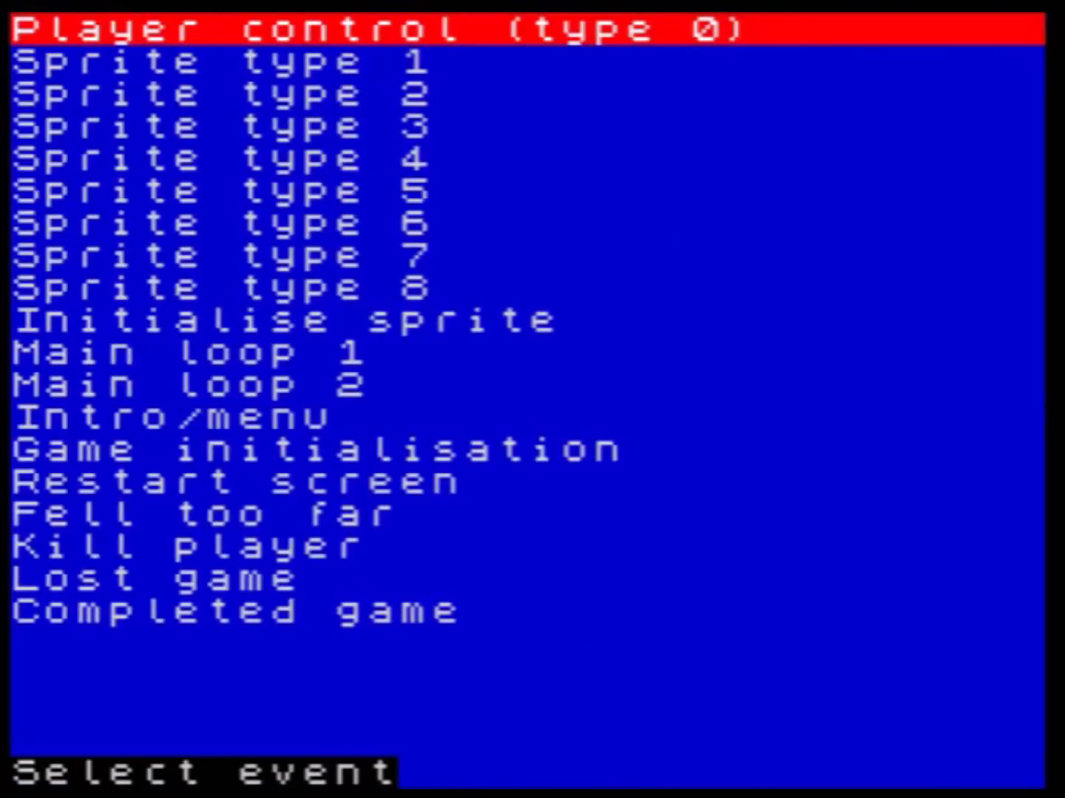
pyautogui.press('Return')
pyautogui.press('Return')
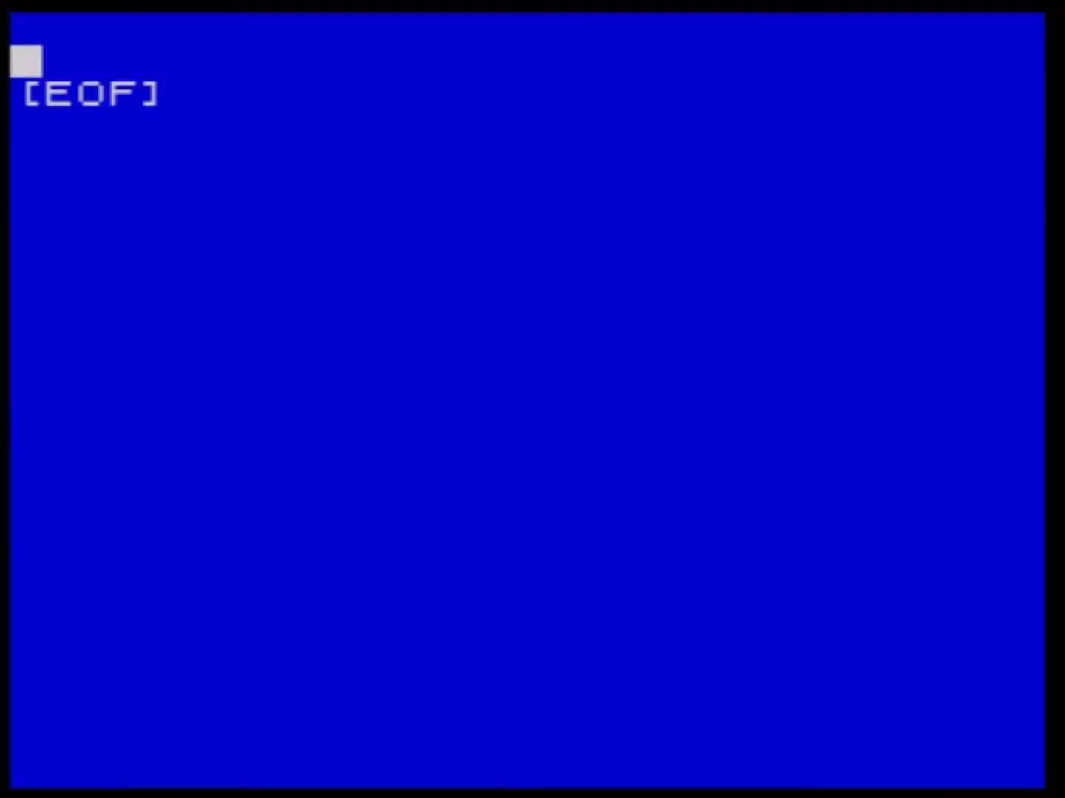
pyautogui.write('sprink 6')
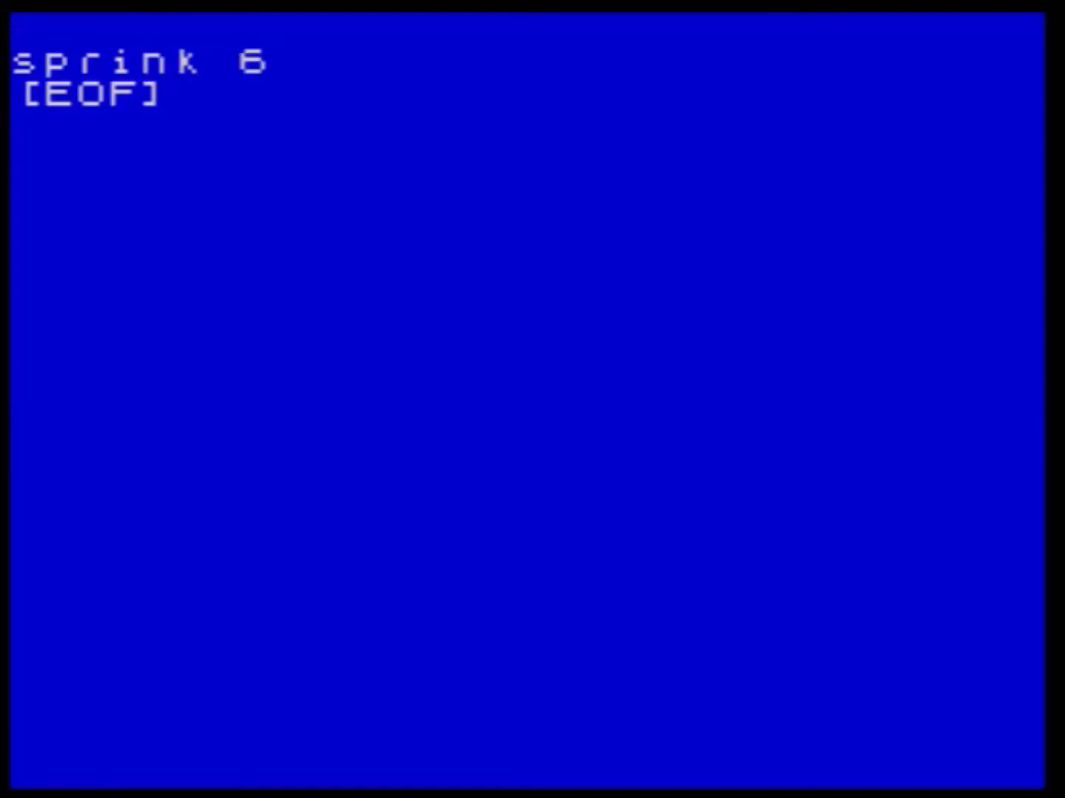
# - Leave the event code and test the game to check the portcullis sprite's colour
pyautogui.press('Escape')
pyautogui.press('Escape')
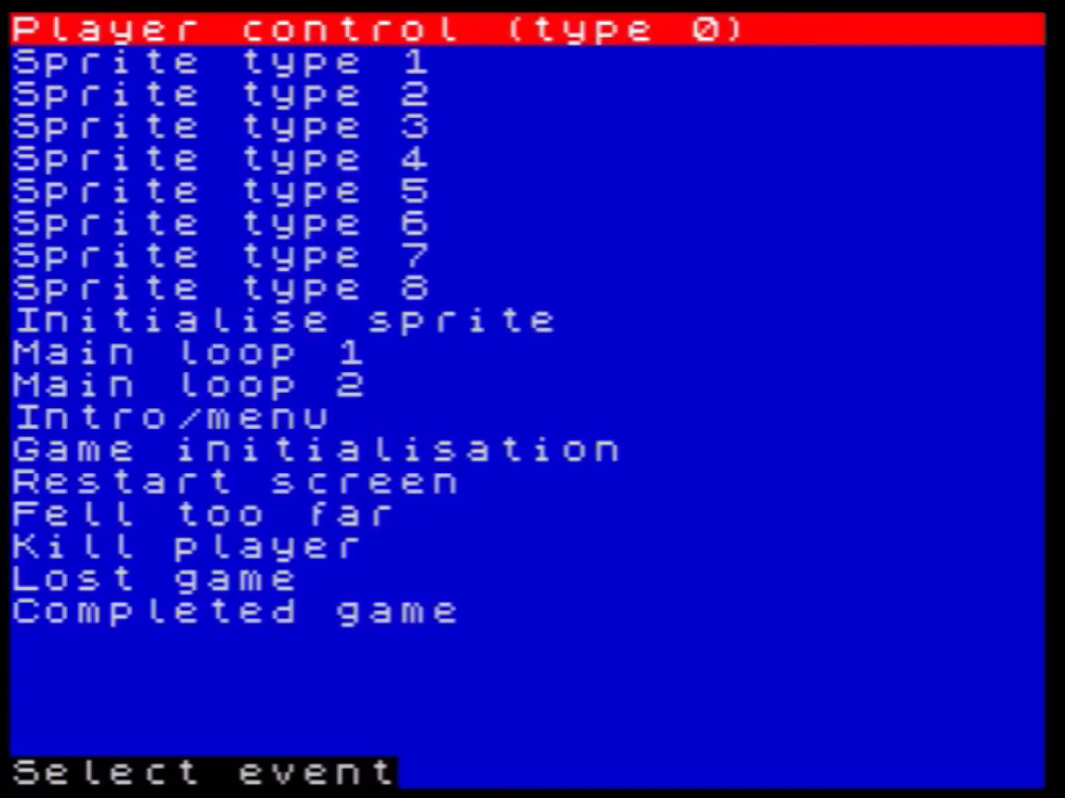
pyautogui.press('t')
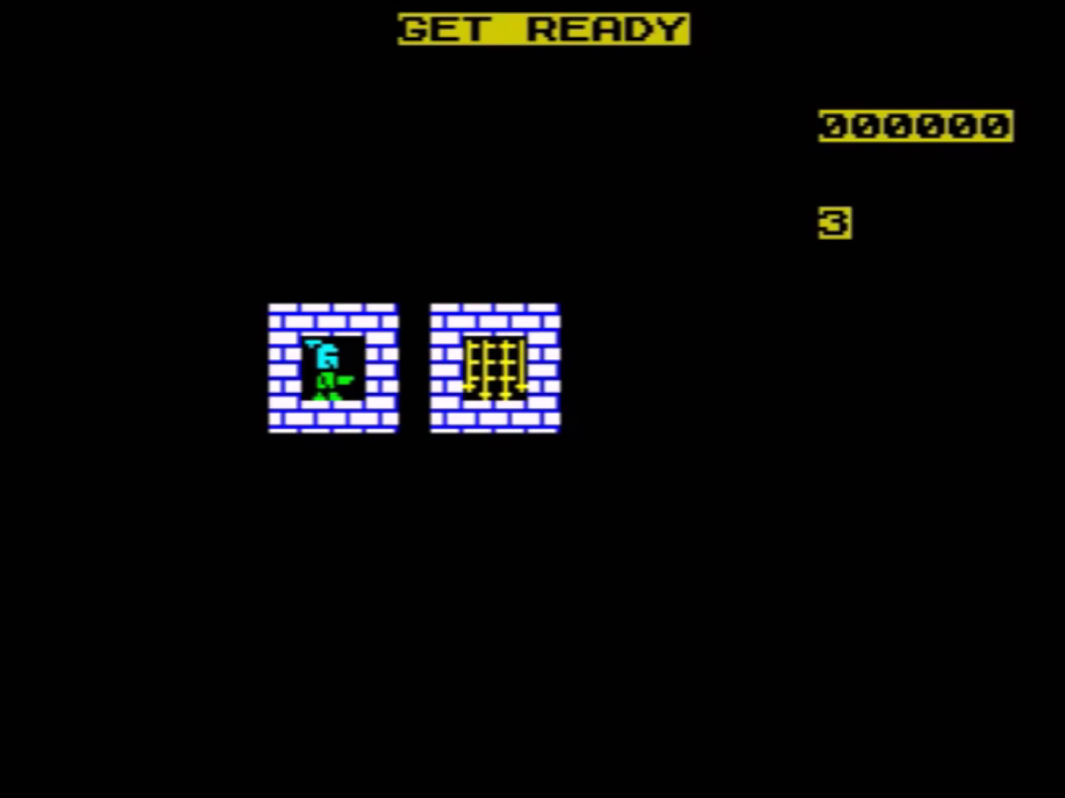
pyautogui.press('Escape')
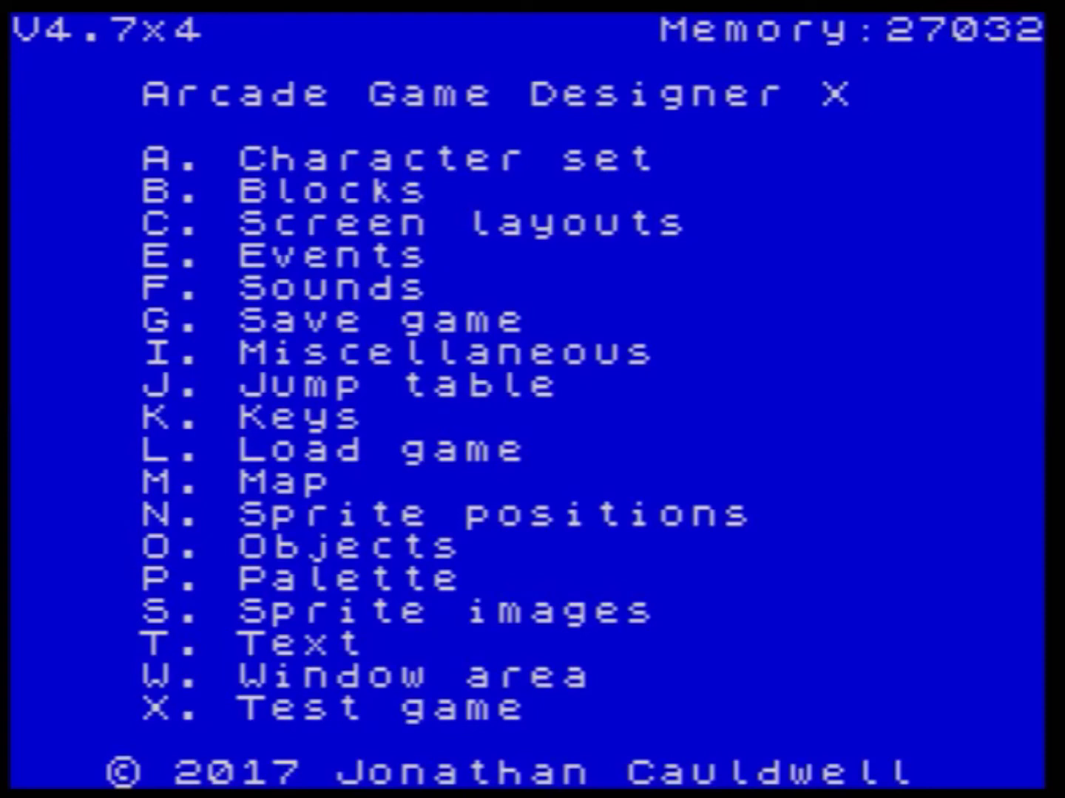
# - Poke memory address 32882 with the value 0
pyautogui.hotkey('alt', 't')
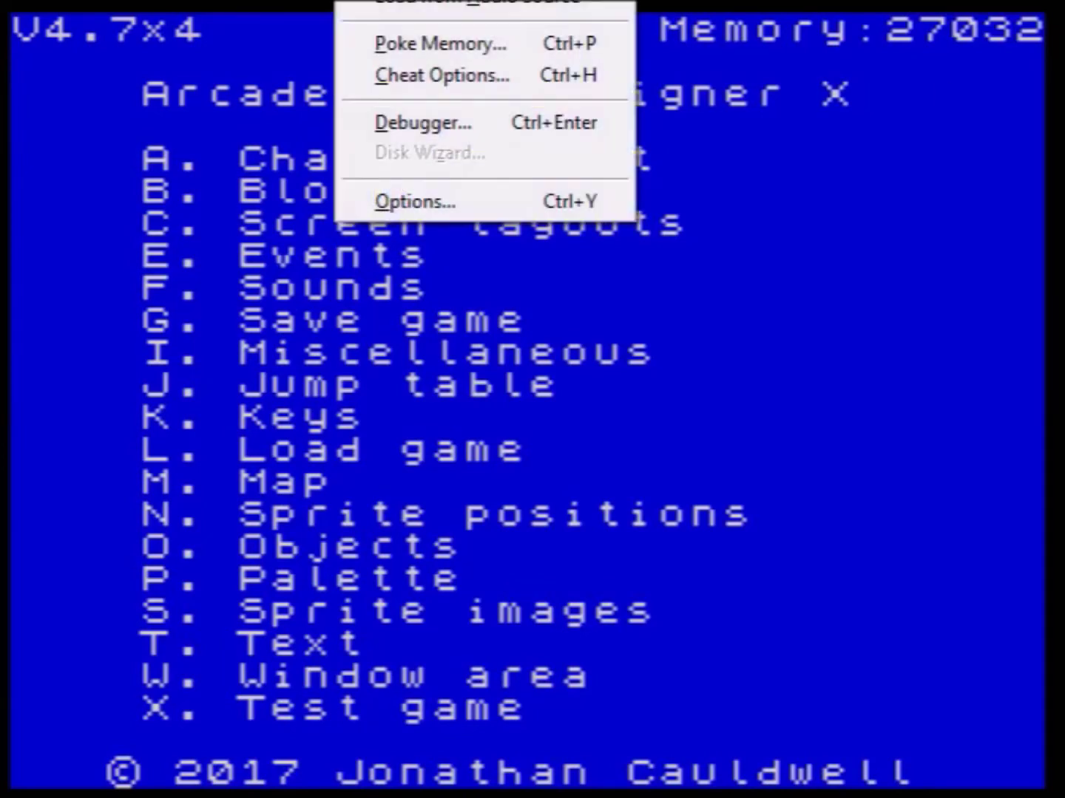
pyautogui.click(409, 37)
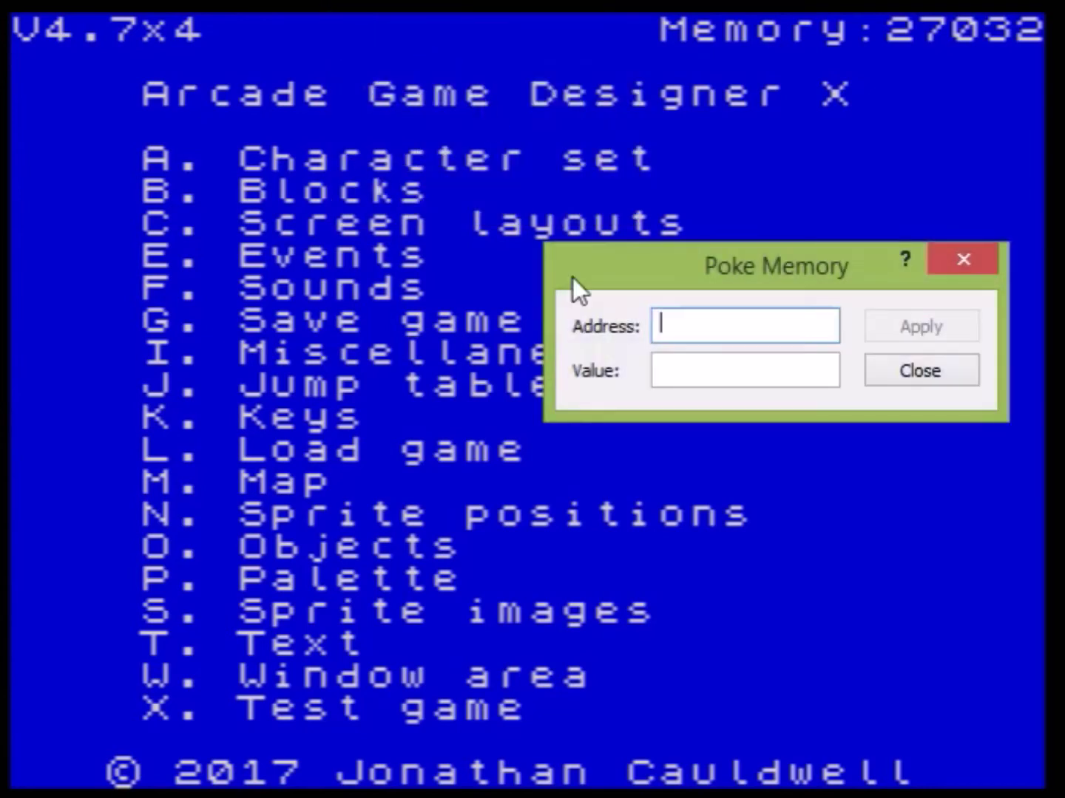
pyautogui.write('32882')
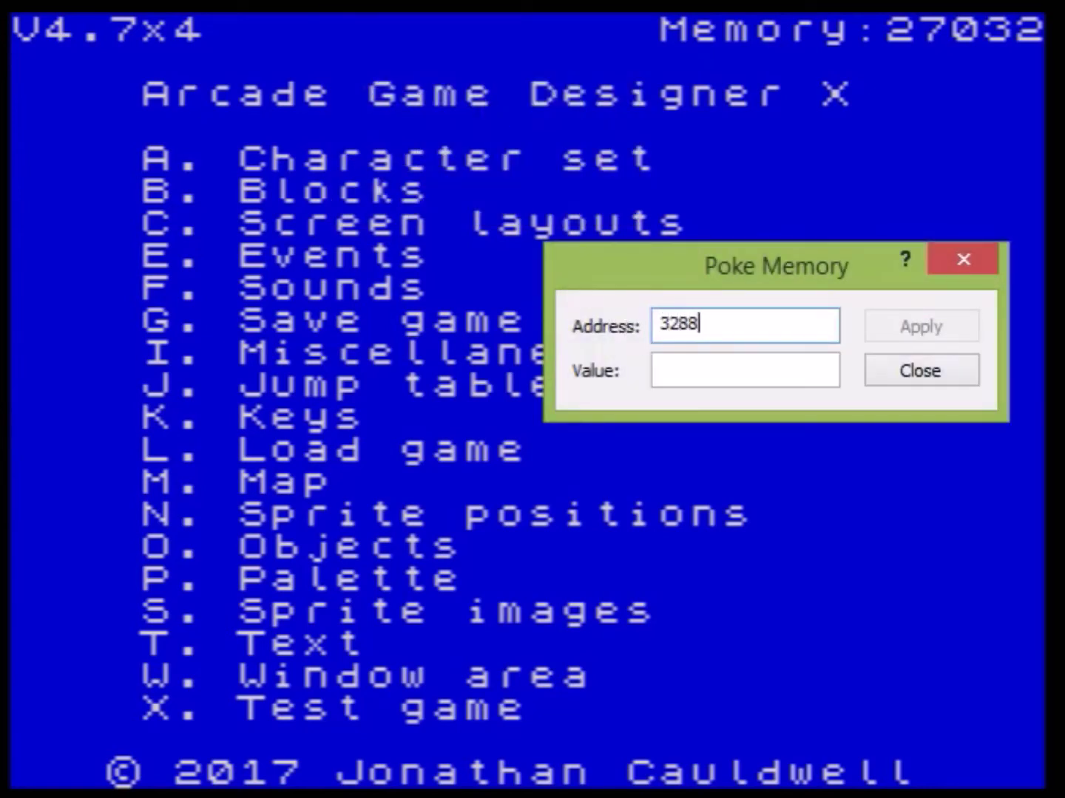
pyautogui.click(699, 366)
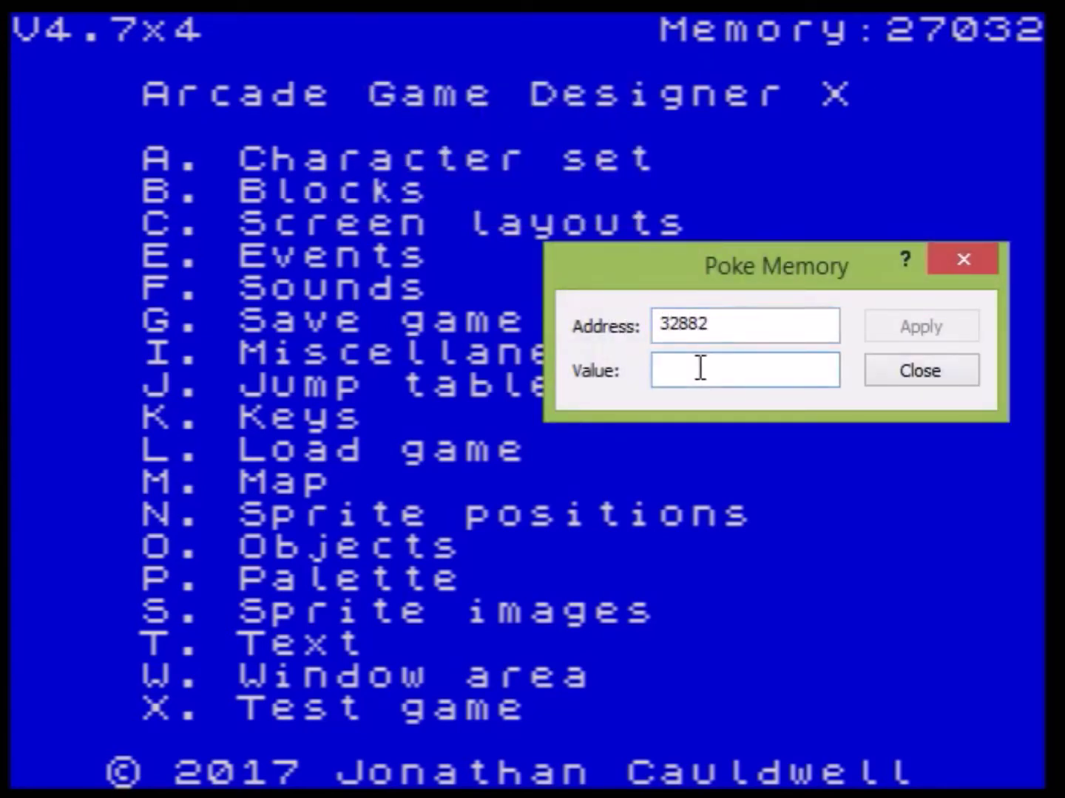
pyautogui.write('0')
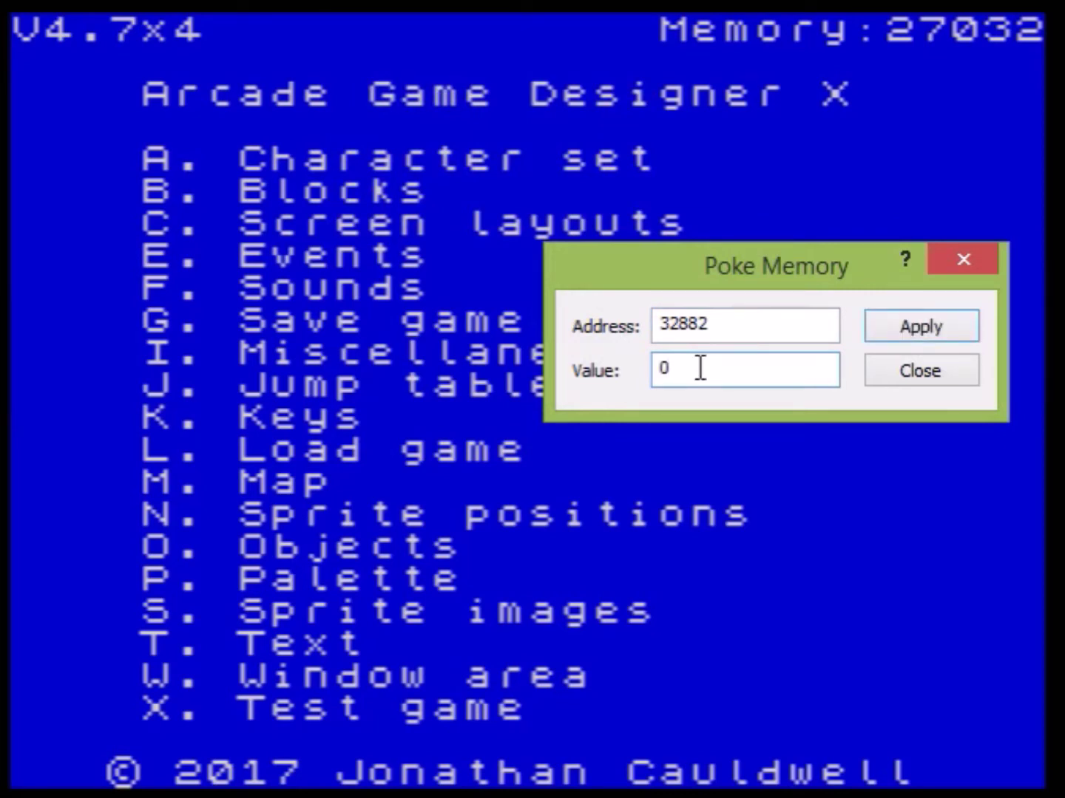
pyautogui.click(894, 332)
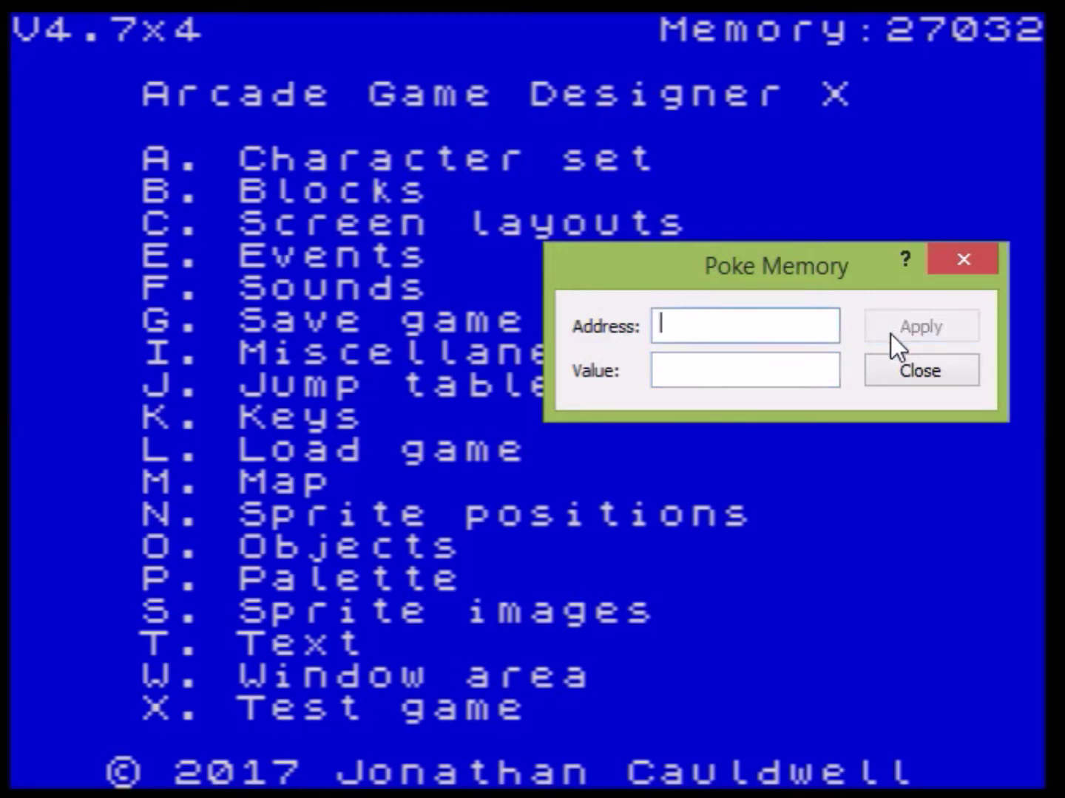
pyautogui.click(902, 369)
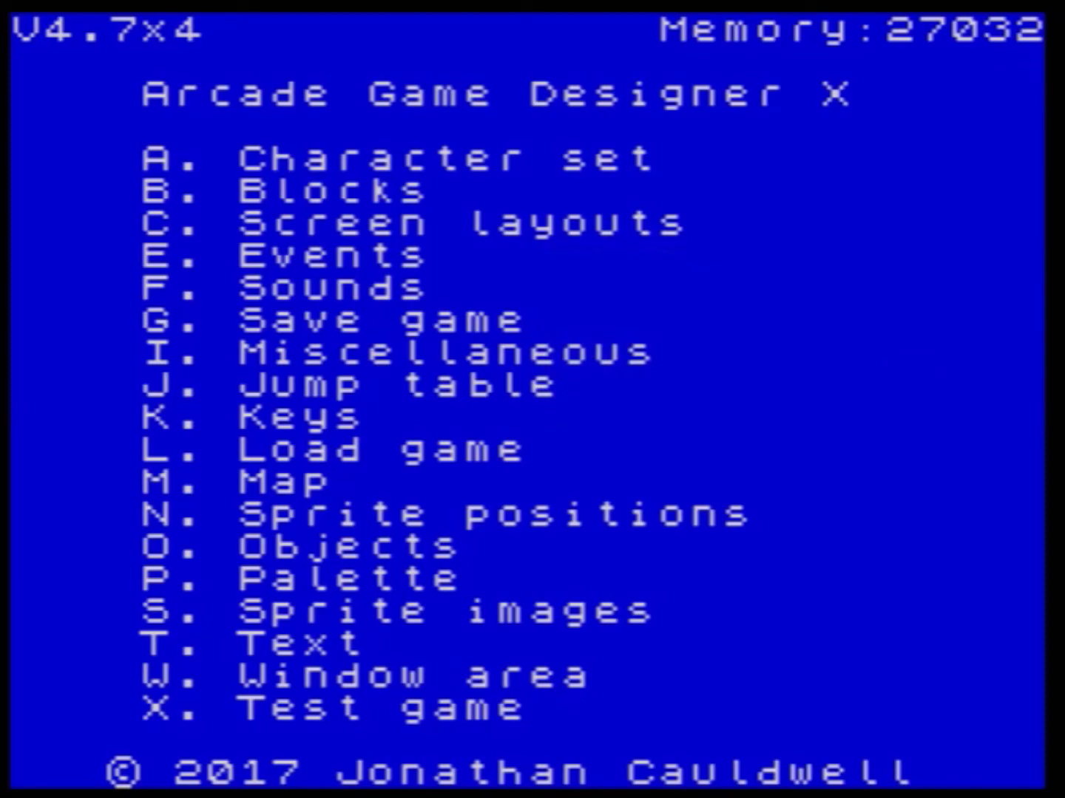
# - Test the game to check how both sprites are coloured, and look at the player's sprite image
pyautogui.press('x')
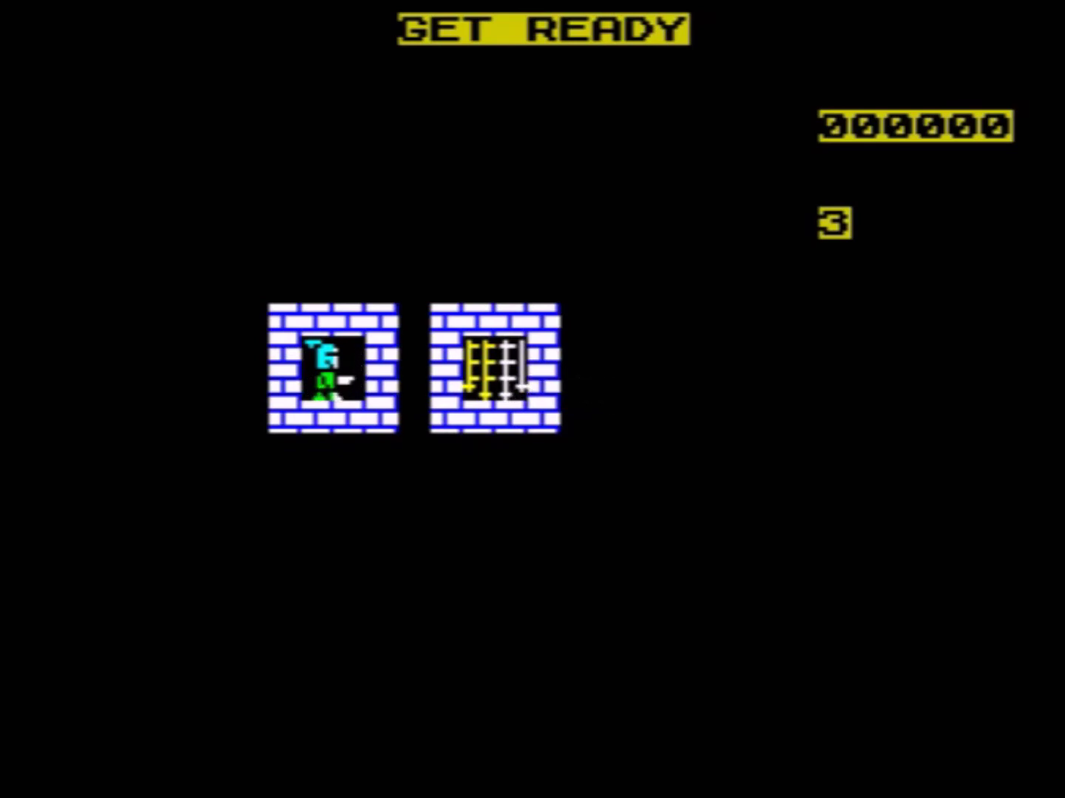
pyautogui.hotkey('shift', 'space')
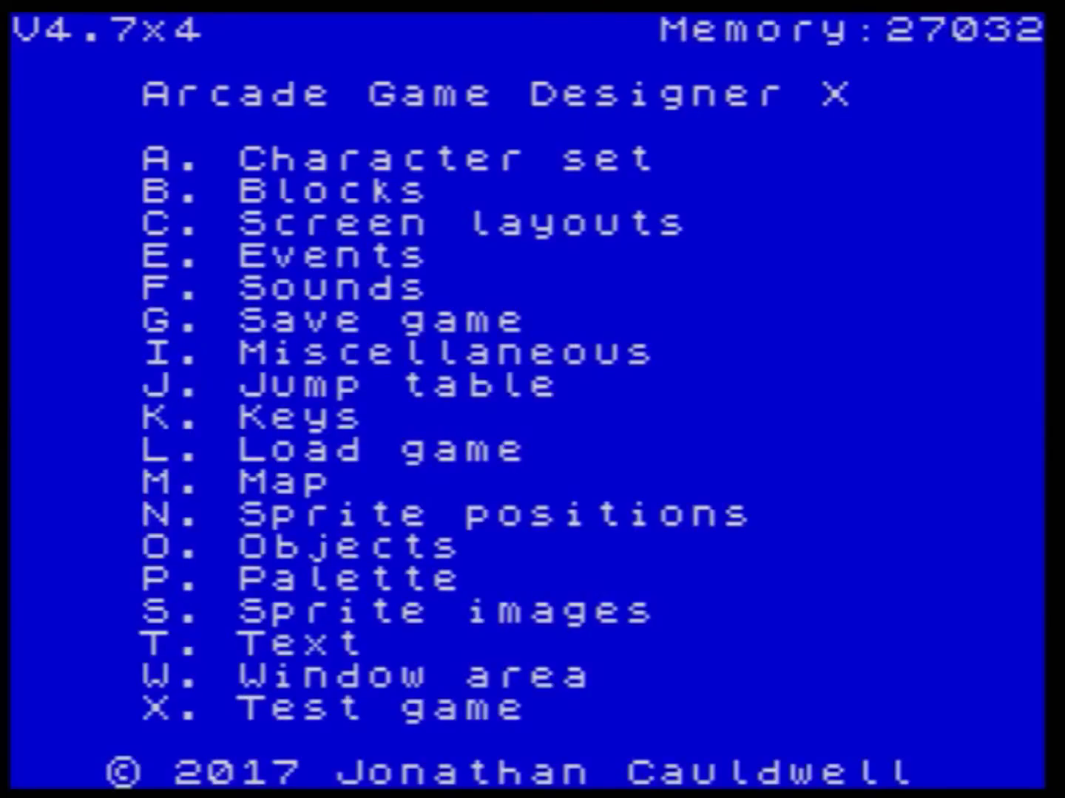
pyautogui.press('s')
pyautogui.hotkey('shift', 'space')
pyautogui.press('s')
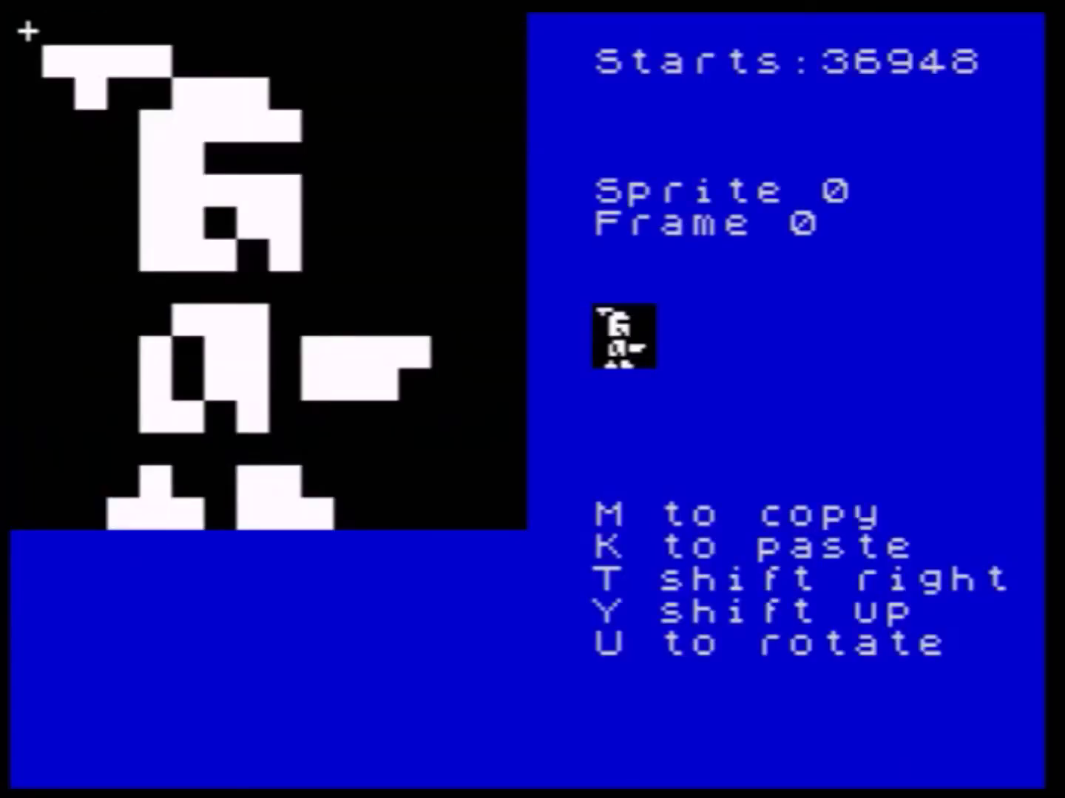
pyautogui.hotkey('shift', 'space')
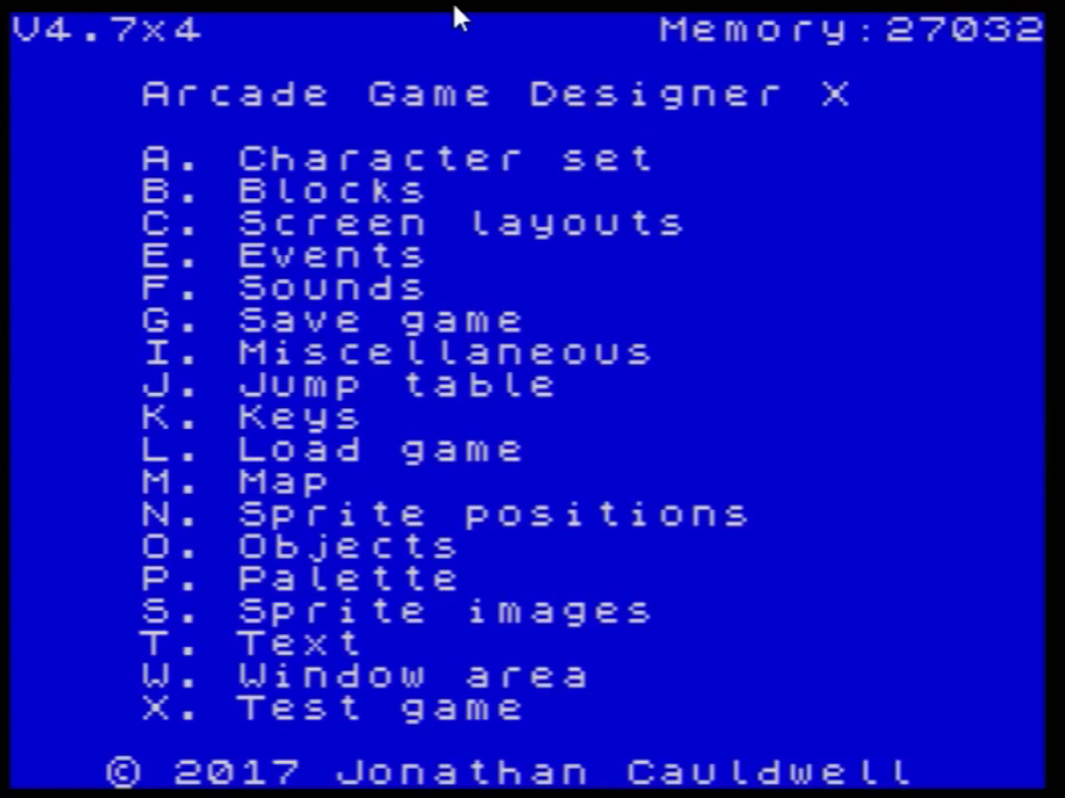
# - Poke memory address 32882 with the value 119 and test the game to check both sprites' colours
pyautogui.click(356, 1)
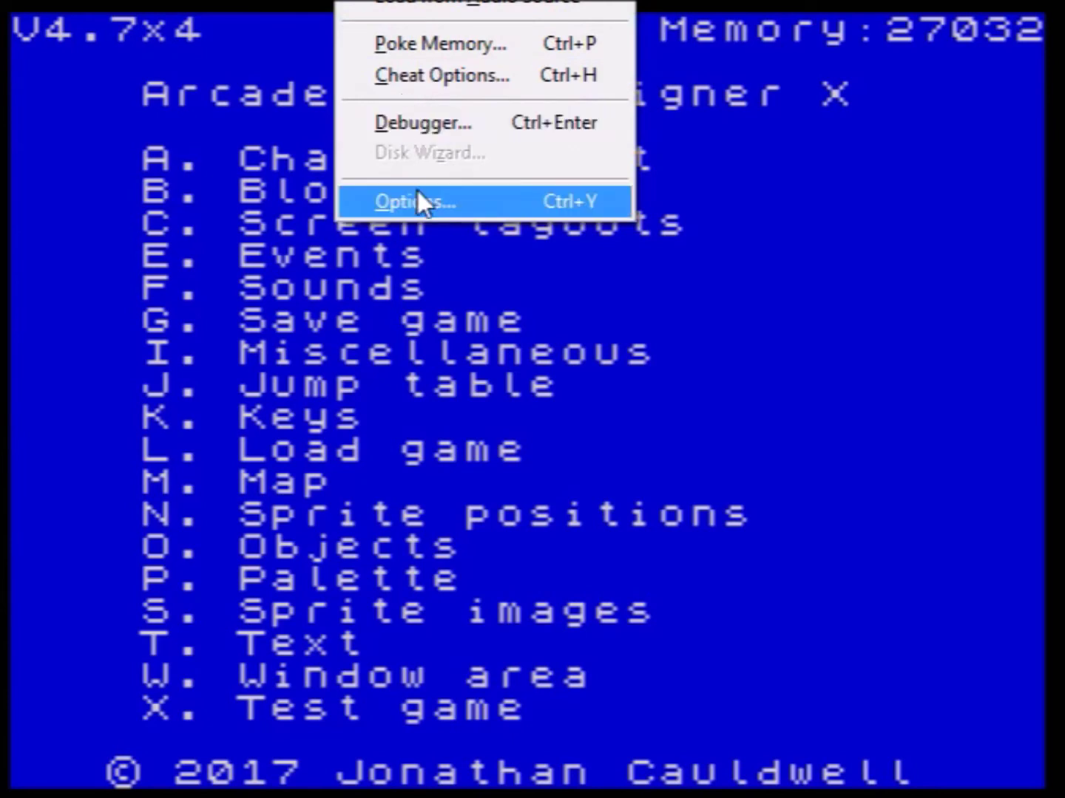
pyautogui.click(446, 43)
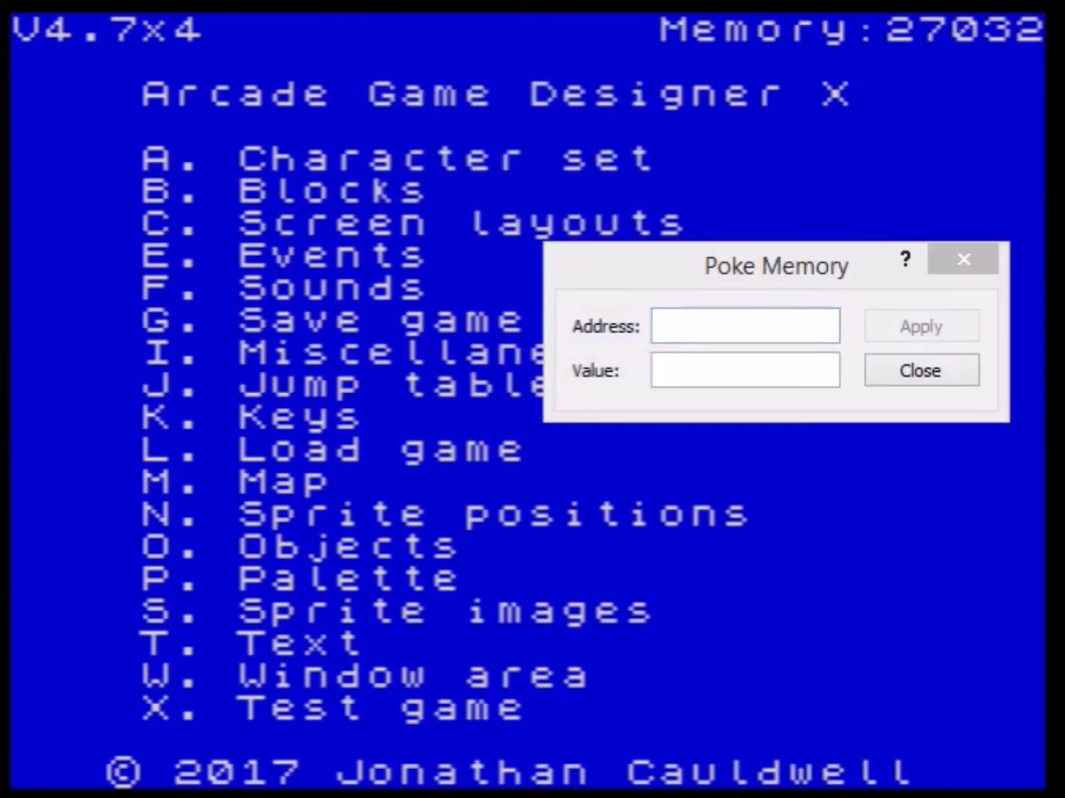
pyautogui.click(687, 329)
pyautogui.write('32882')
pyautogui.press('Tab')
pyautogui.write('119')
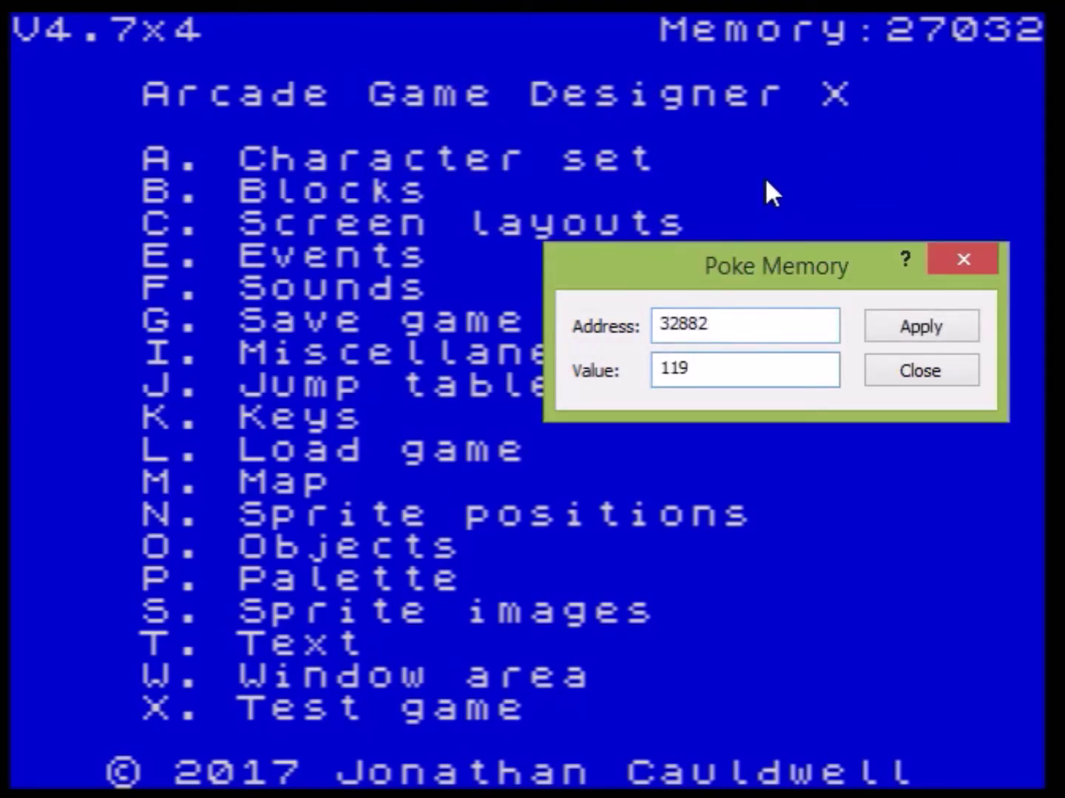
pyautogui.click(919, 322)
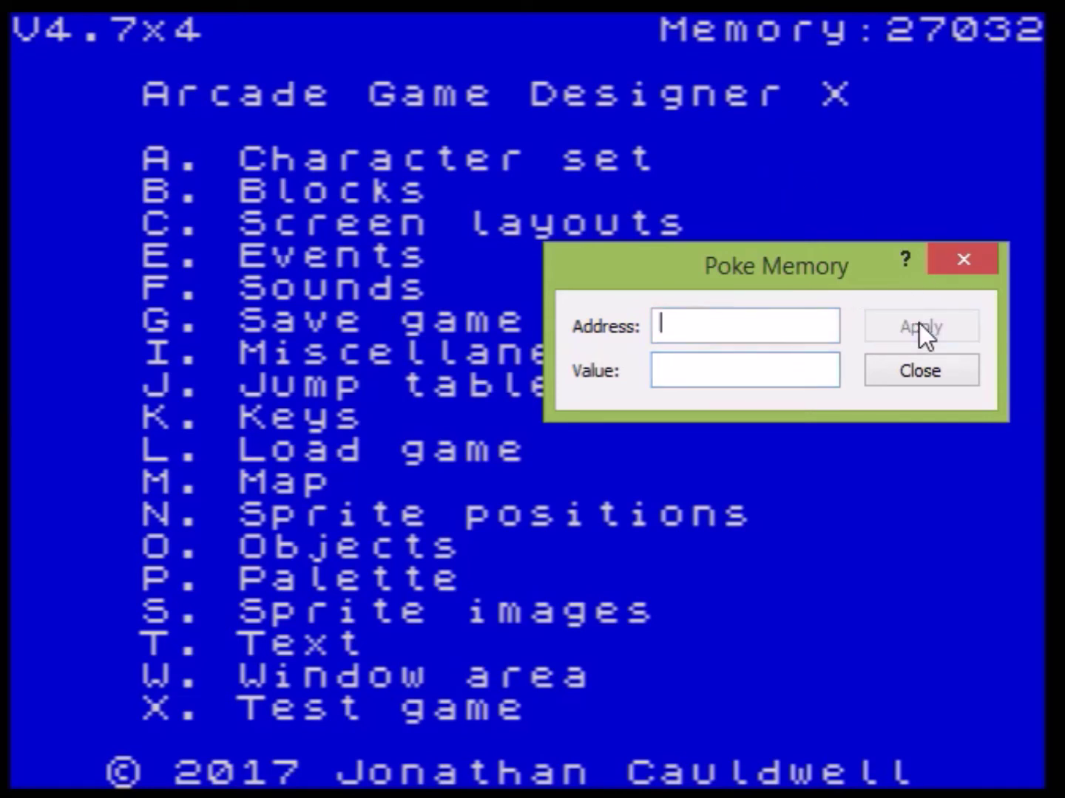
pyautogui.click(901, 372)
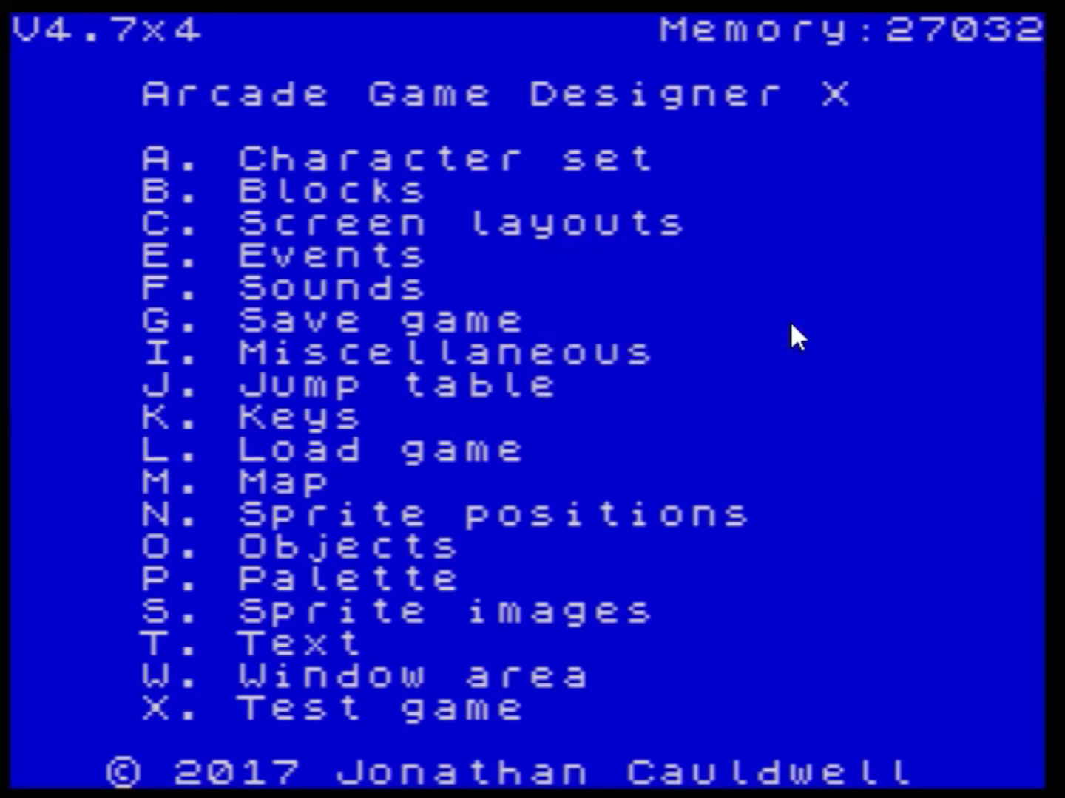
pyautogui.press('x')
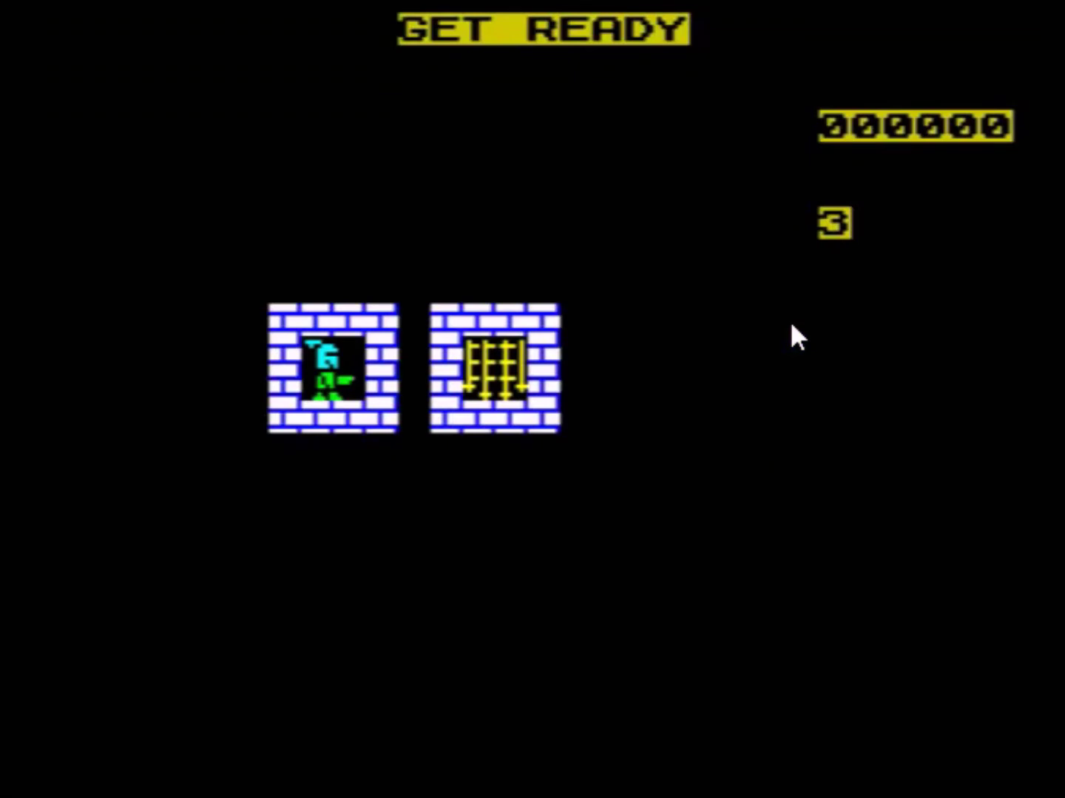
pyautogui.press('Escape')
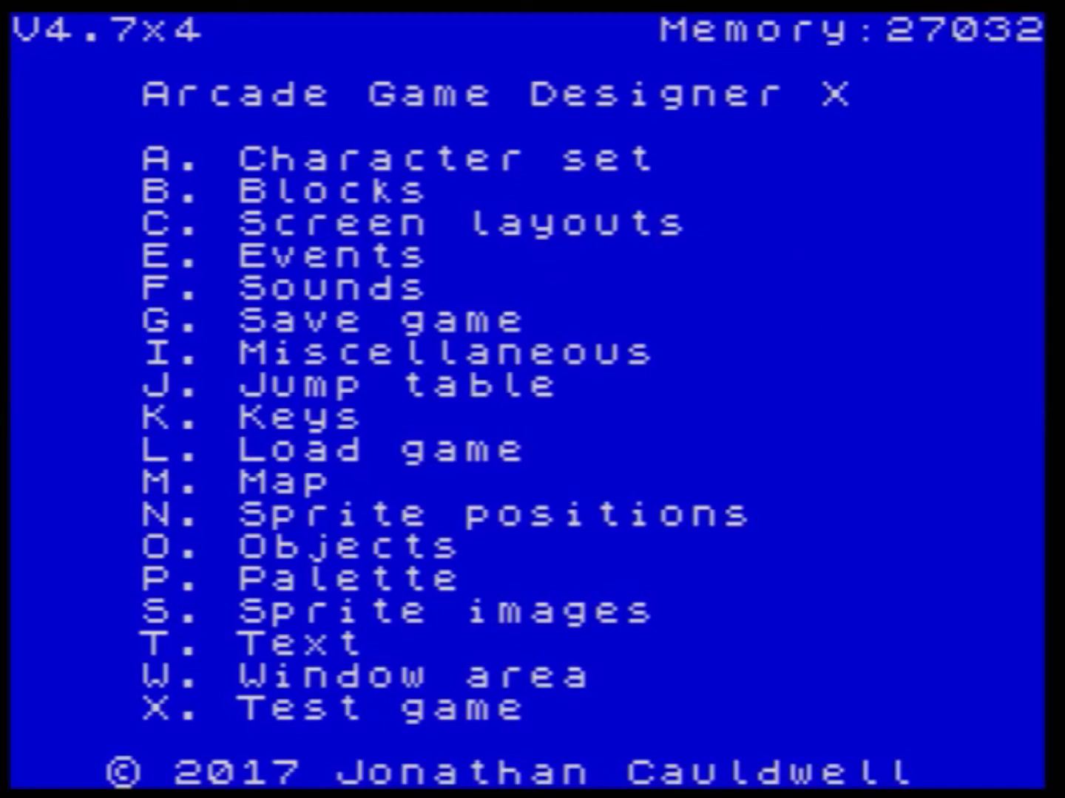
# - Insert the lines "asm 62", "asm 0" and "asm 50" above SPRINK 6 in the Sprite type 1 event
pyautogui.press('e')
pyautogui.press('Down')
pyautogui.press('Return')
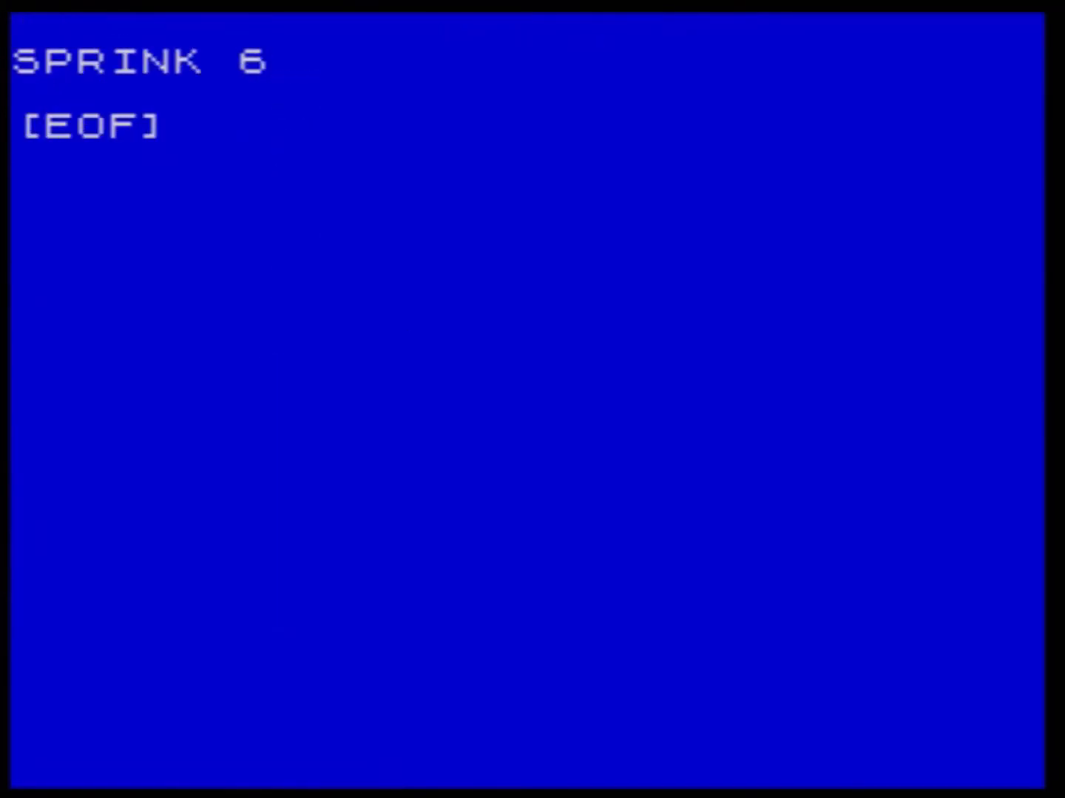
pyautogui.press('Return')
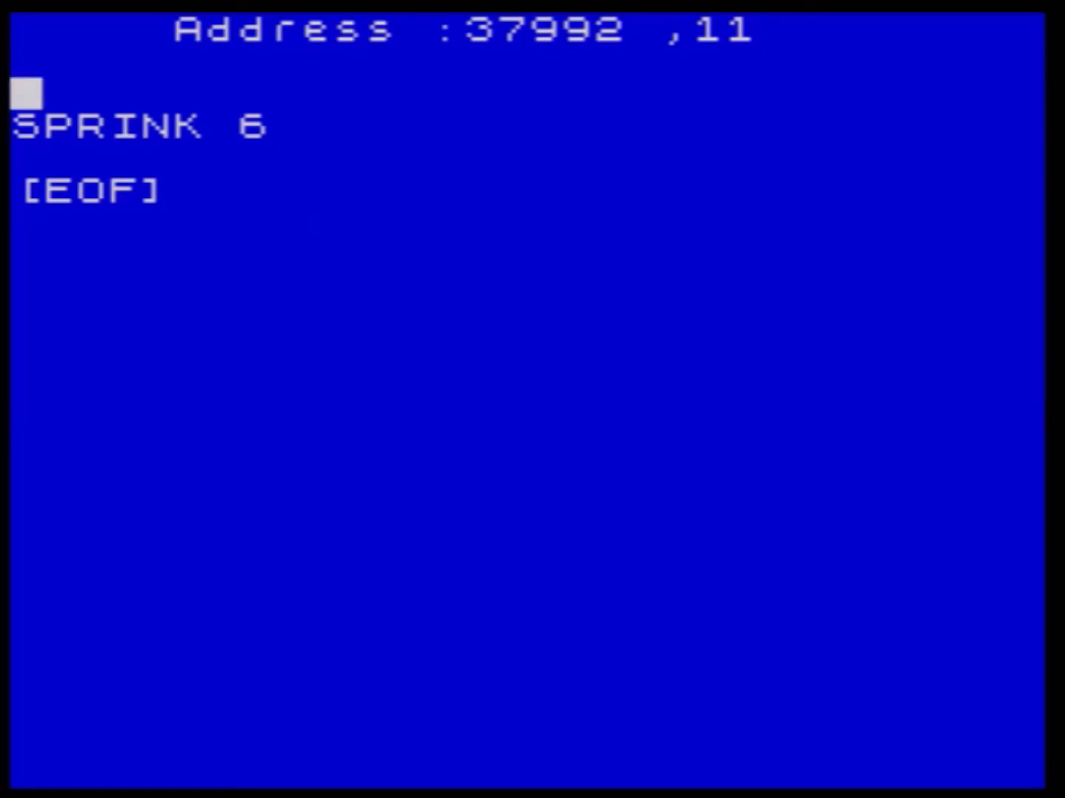
pyautogui.write('asm 62')
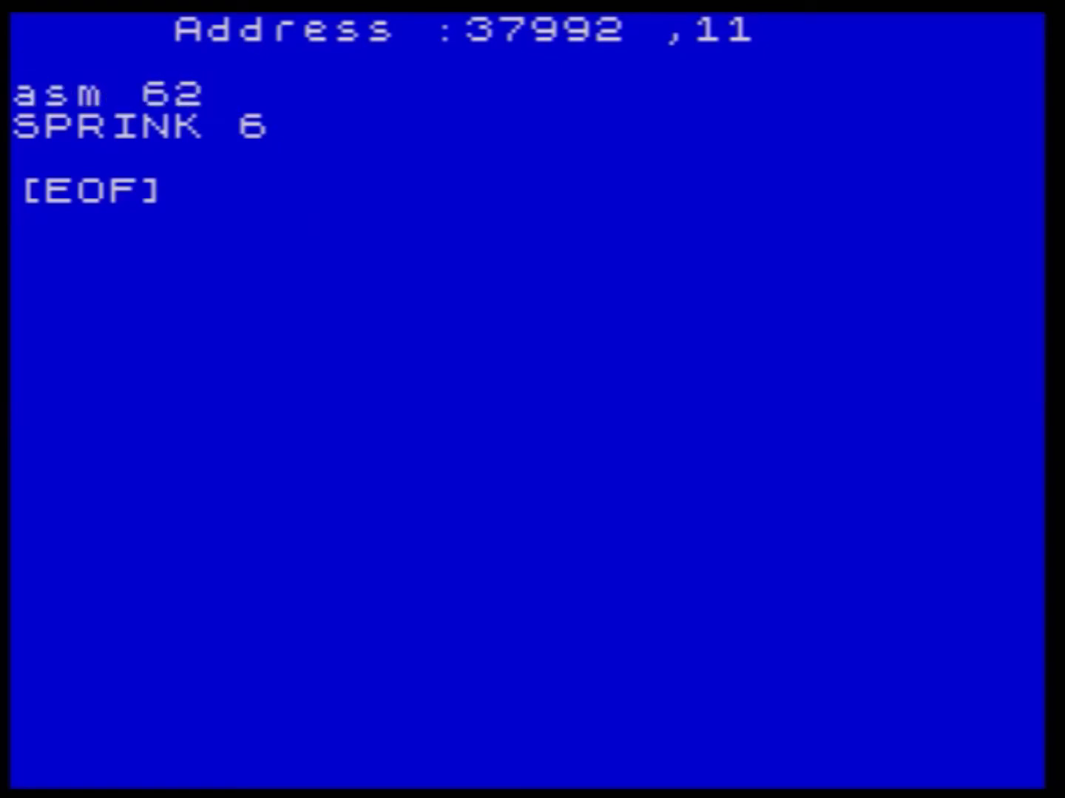
pyautogui.press('Return')
pyautogui.write('asm 0')
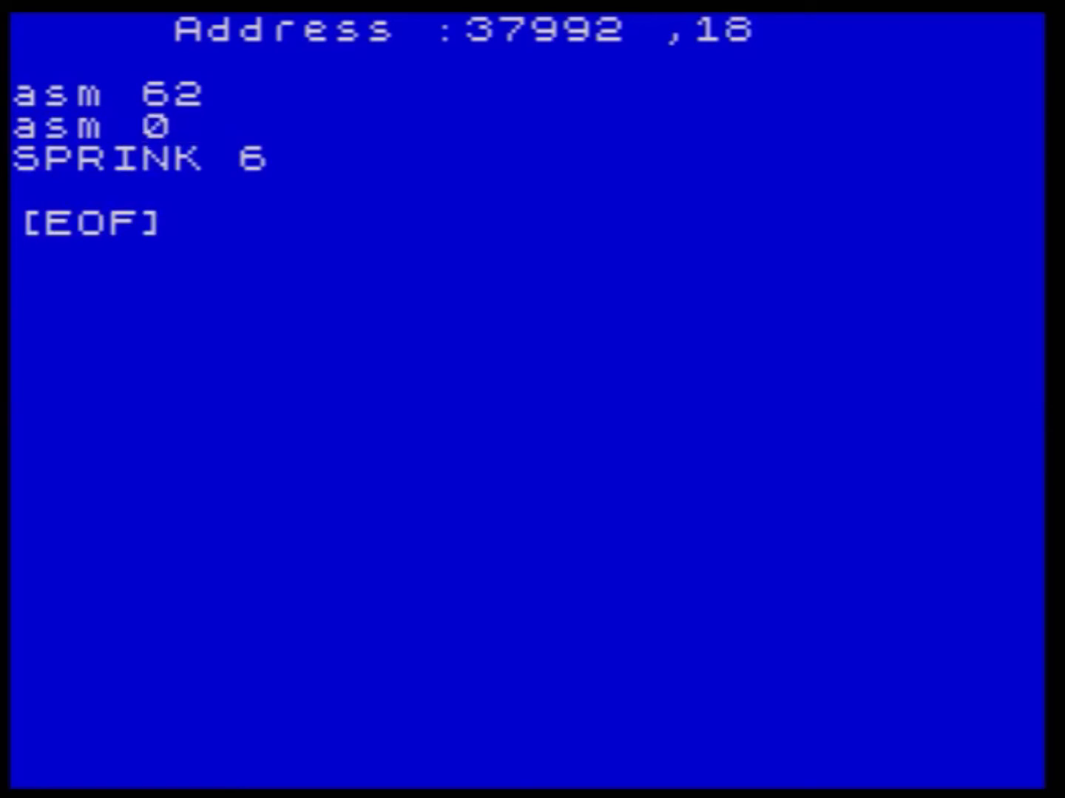
pyautogui.press('Return')
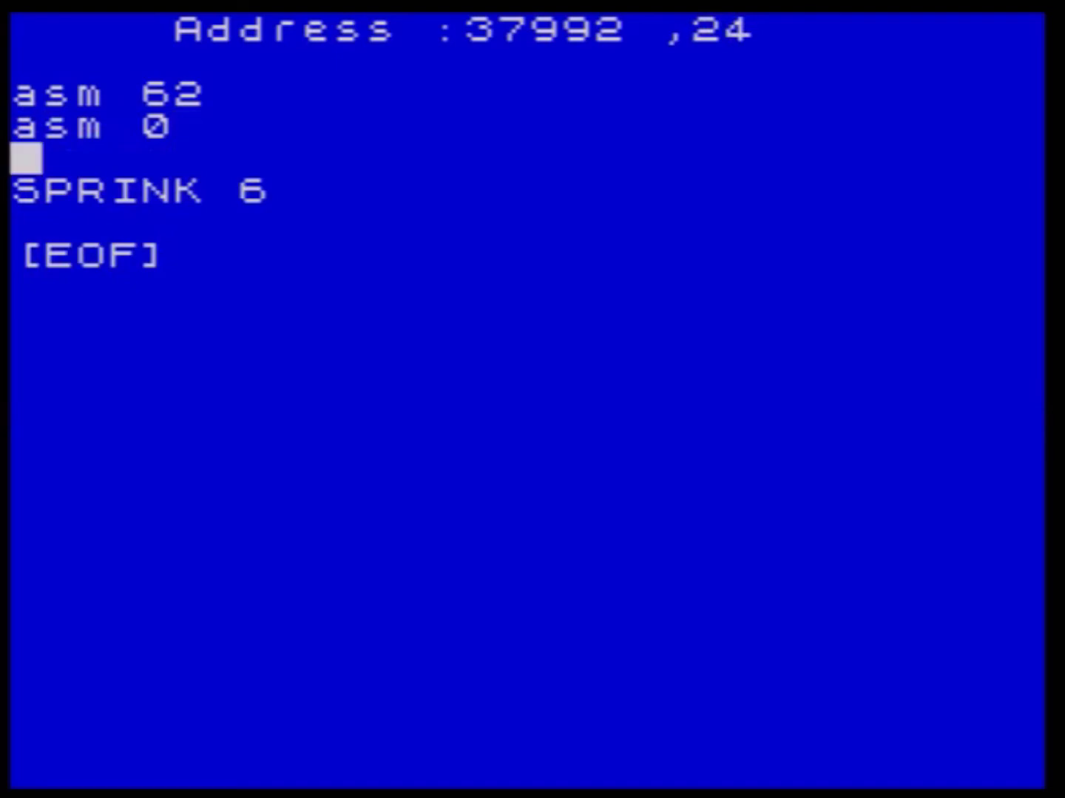
pyautogui.write('asm 59')
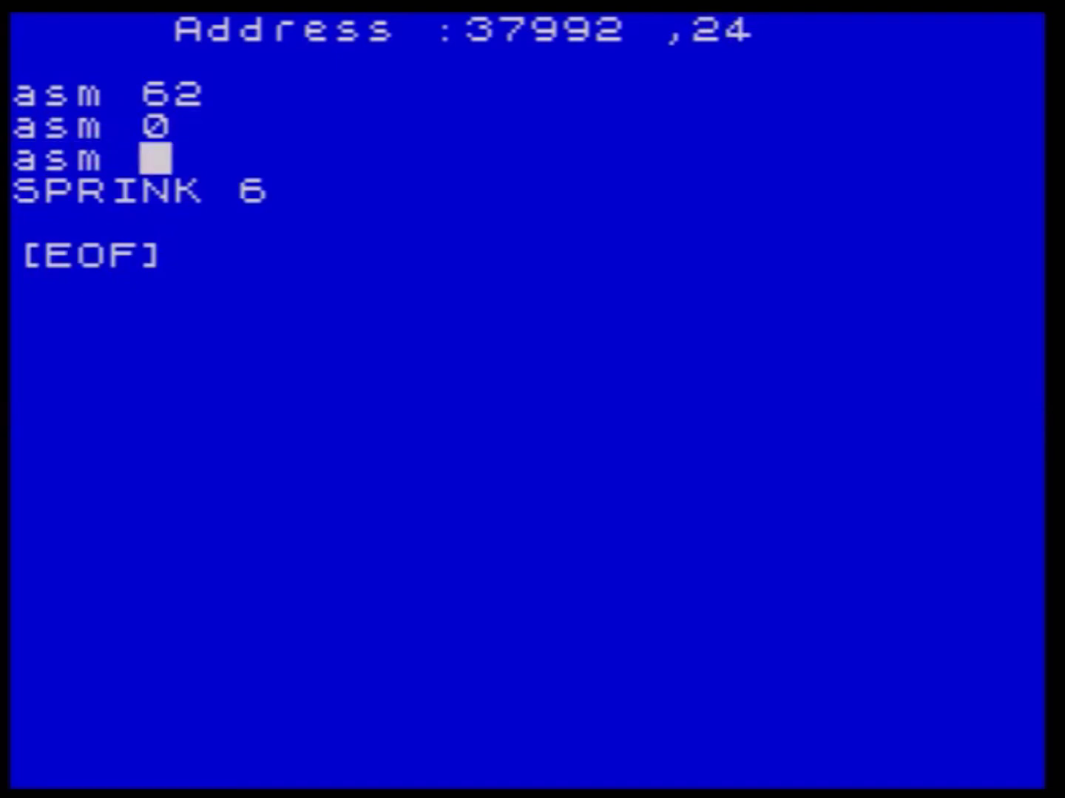
pyautogui.press('BackSpace')
pyautogui.write('0')
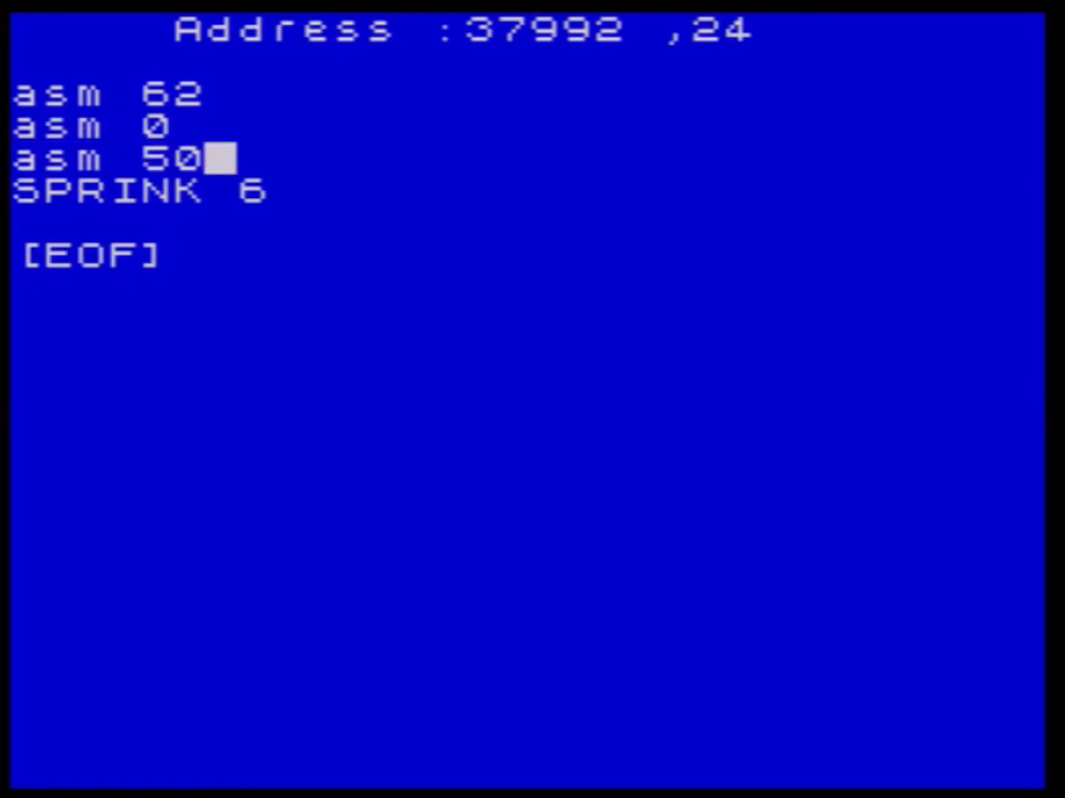
pyautogui.press('Return')
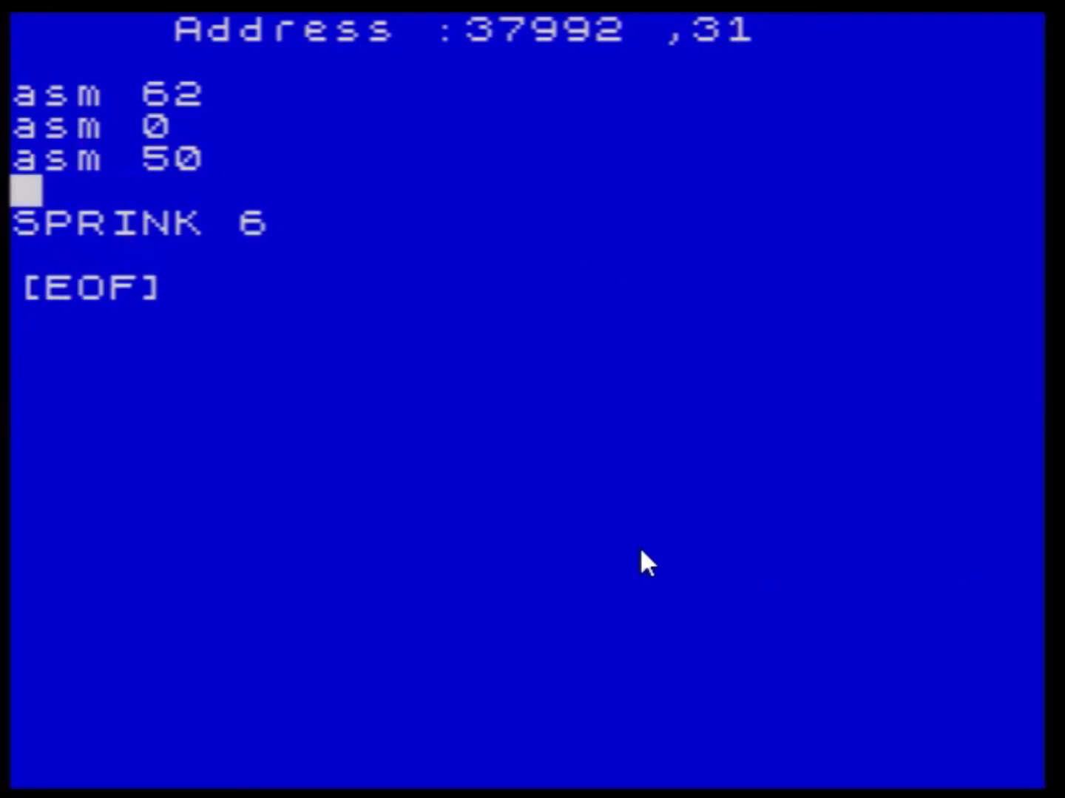
# - Switch to the dechex converter and convert address 32882 to its low and high byte values
pyautogui.moveTo(1064, 556); pyautogui.dragTo(691, 516)
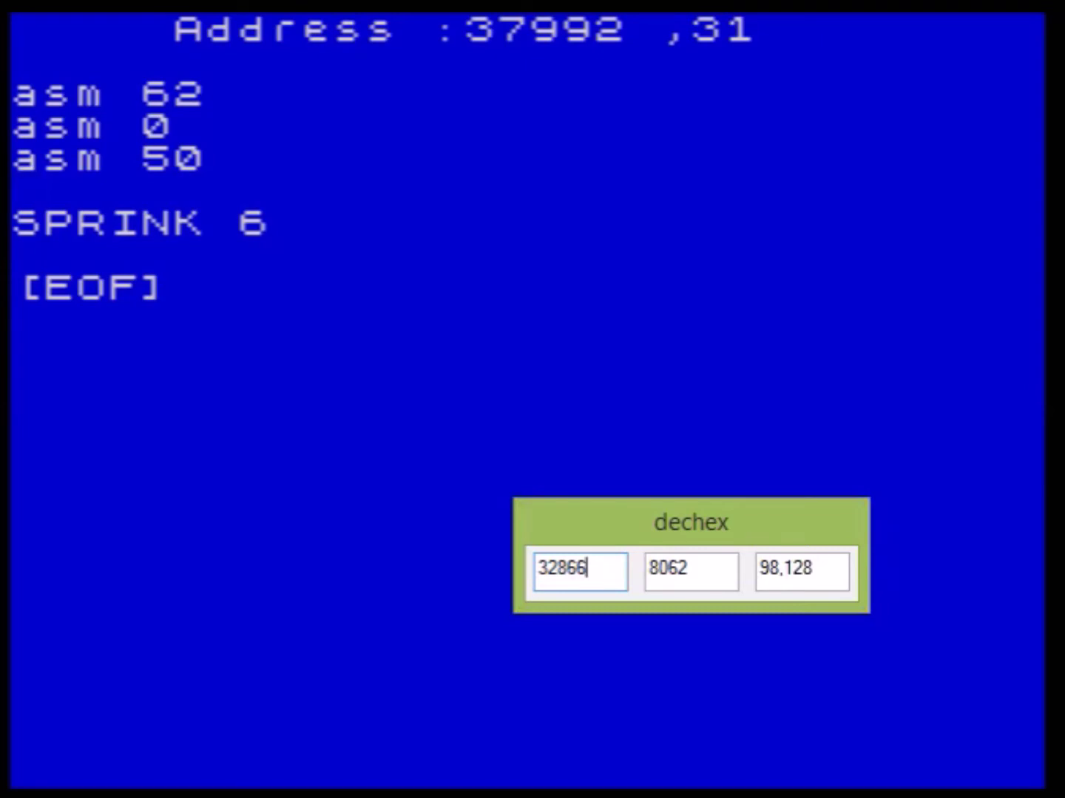
pyautogui.hotkey('alt', 'Tab')
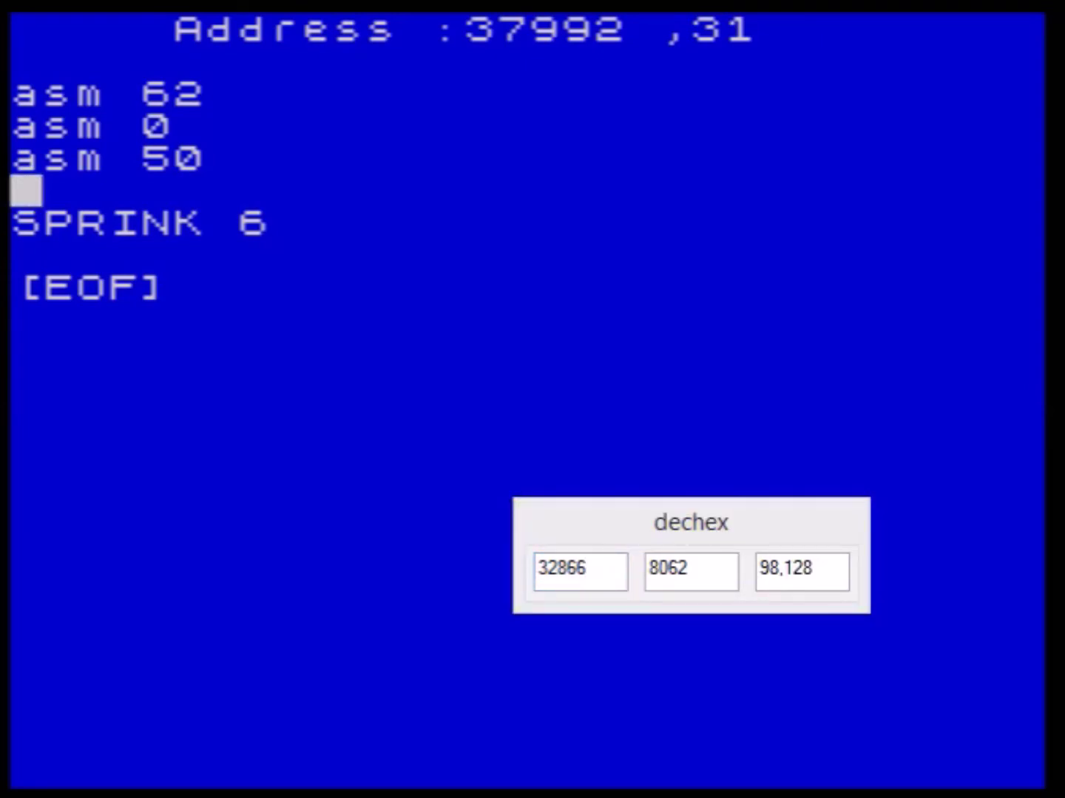
pyautogui.click(591, 570)
pyautogui.press('BackSpace')
pyautogui.press('BackSpace')
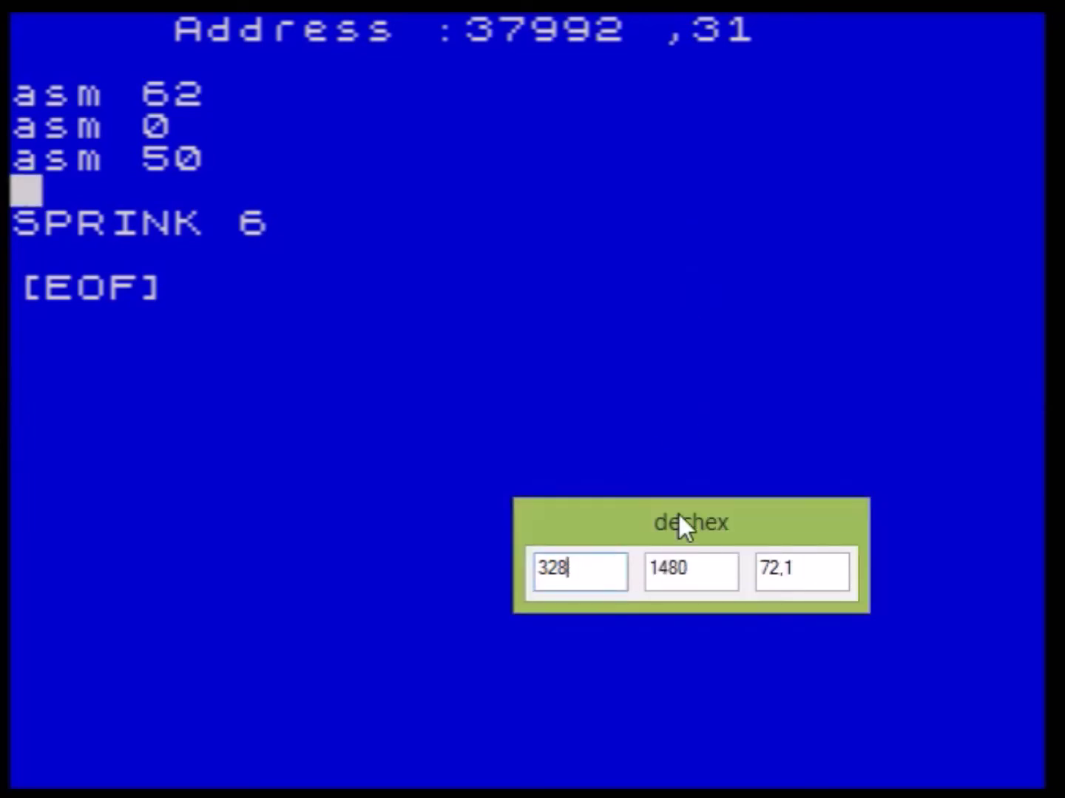
pyautogui.write('82')
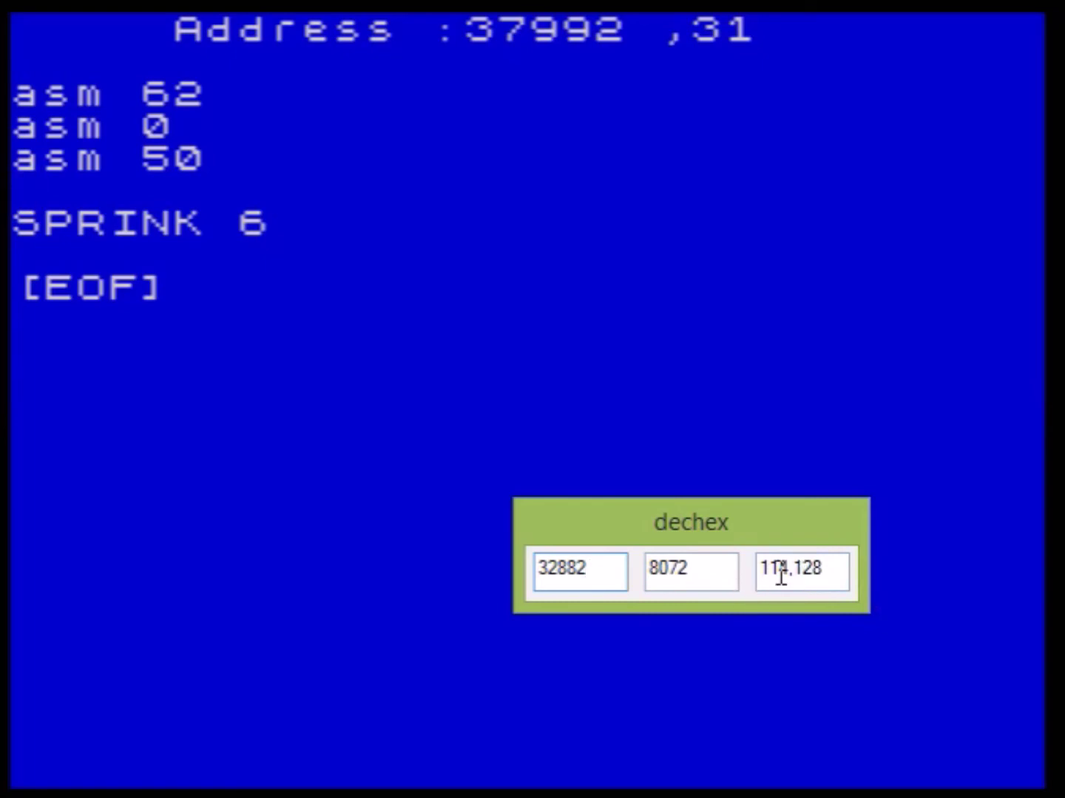
# - Return to the event code, add "asm 114" and "asm 128" above SPRINK 6, and insert blank lines before and after SPRINK 6
pyautogui.click(86, 226)
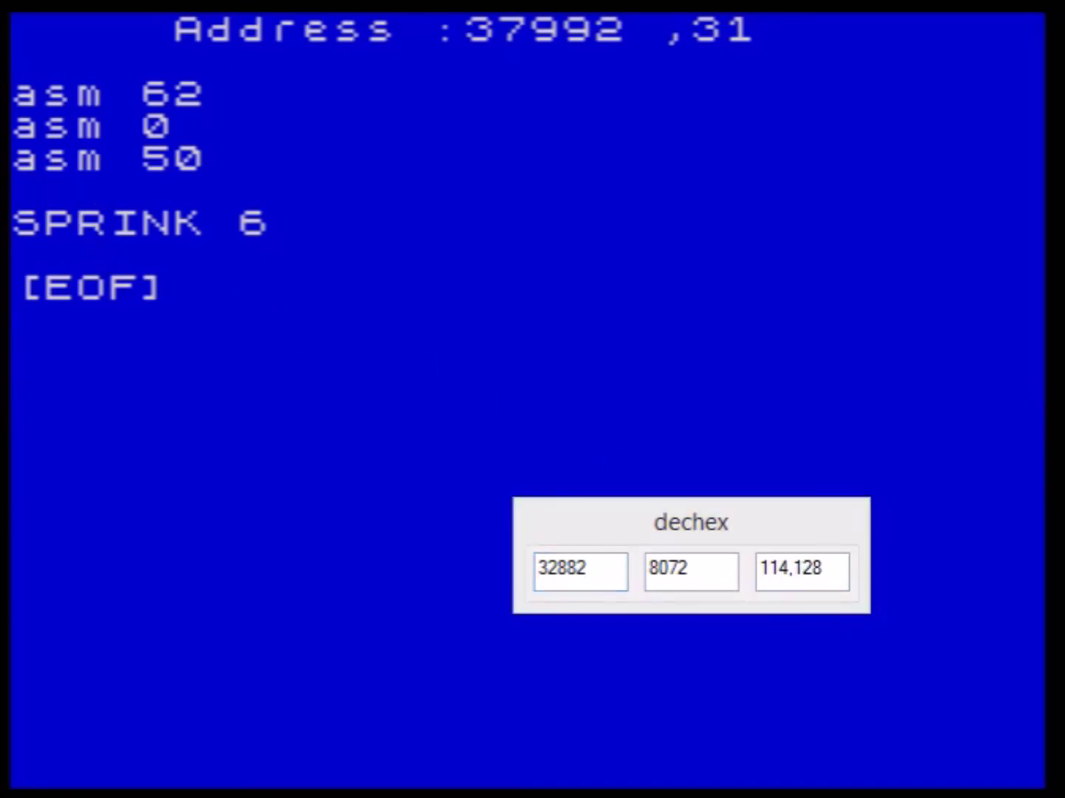
pyautogui.write('asm 114')
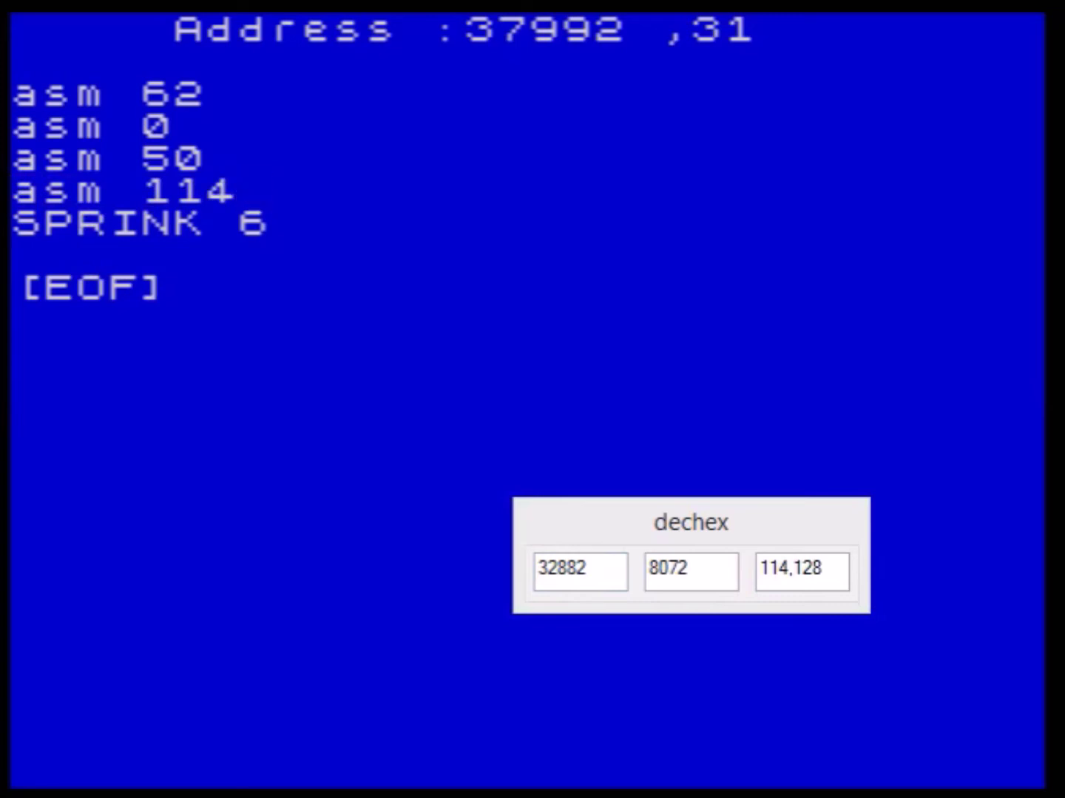
pyautogui.press('Return')
pyautogui.write('asm 1')
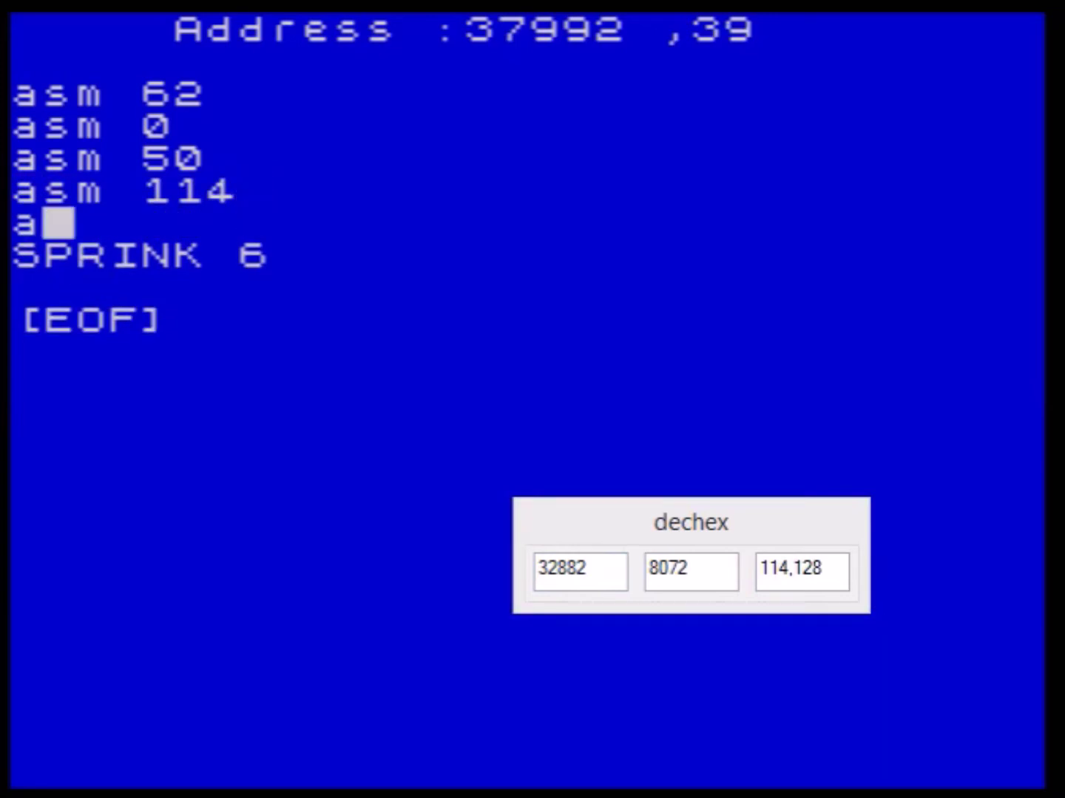
pyautogui.write('28')
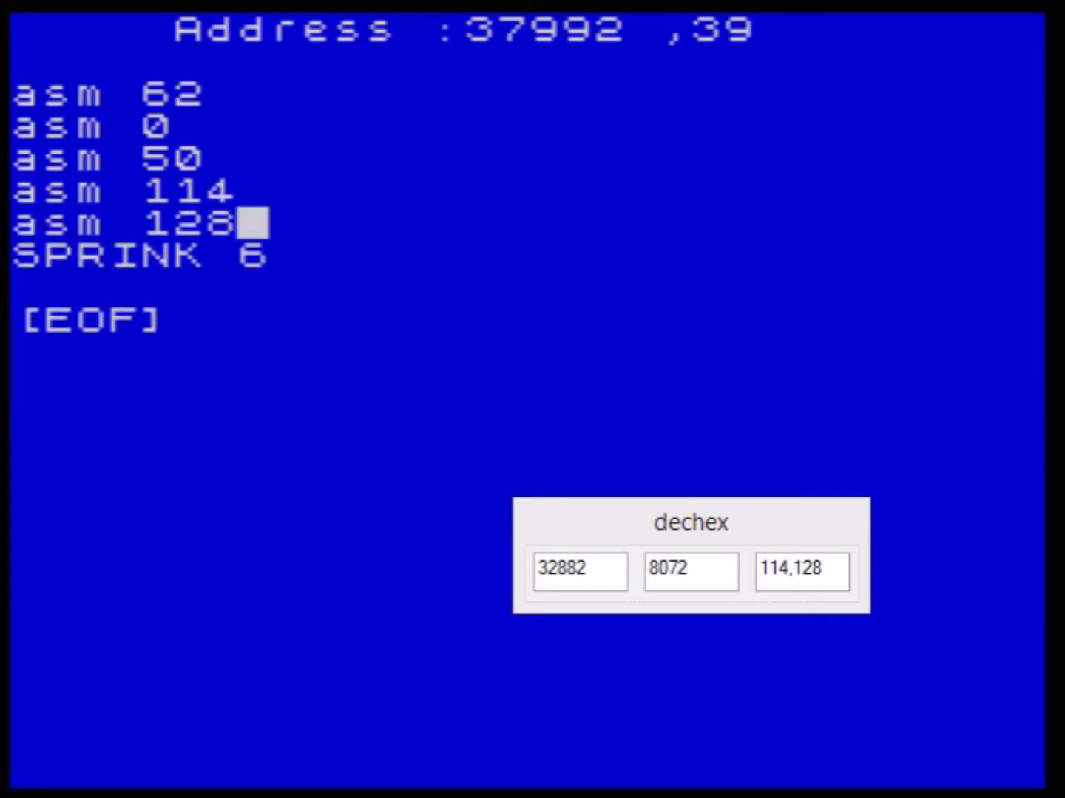
pyautogui.press('Return')
pyautogui.press('Return')
pyautogui.press('Return')
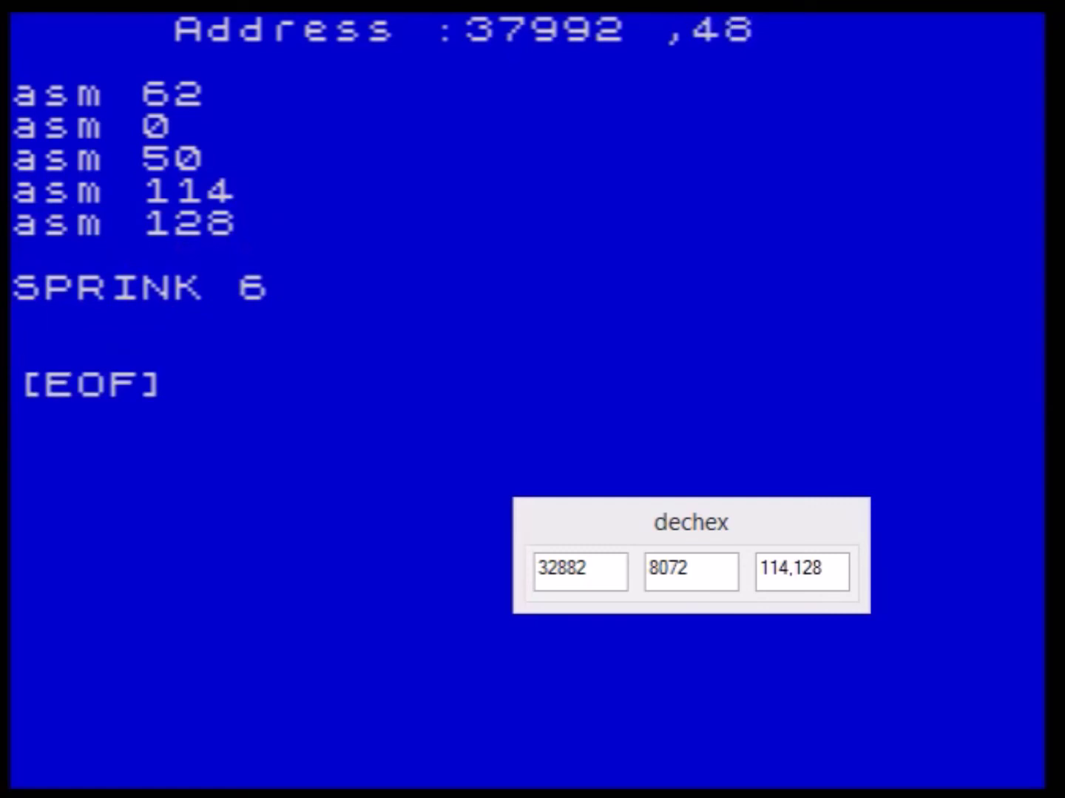
# - Add the lines "asm 62", "asm 119", "asm 50", "asm 114" and "asm 128" below SPRINK 6
pyautogui.write('asm ')
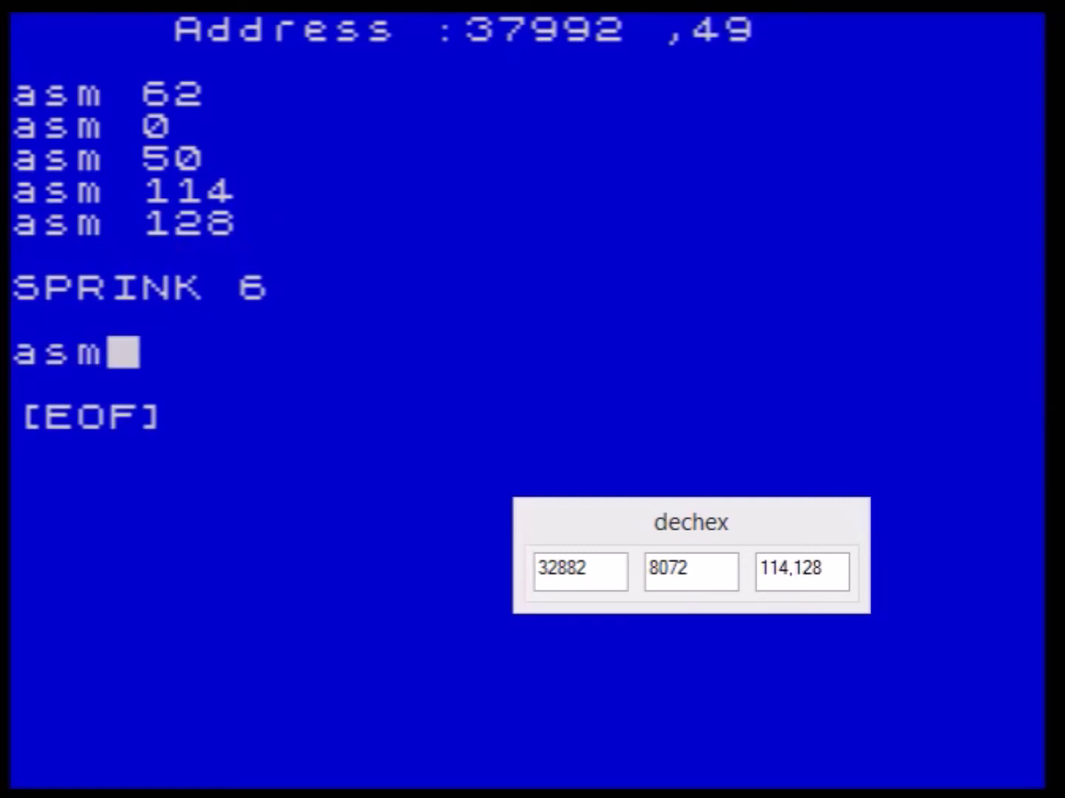
pyautogui.write('62')
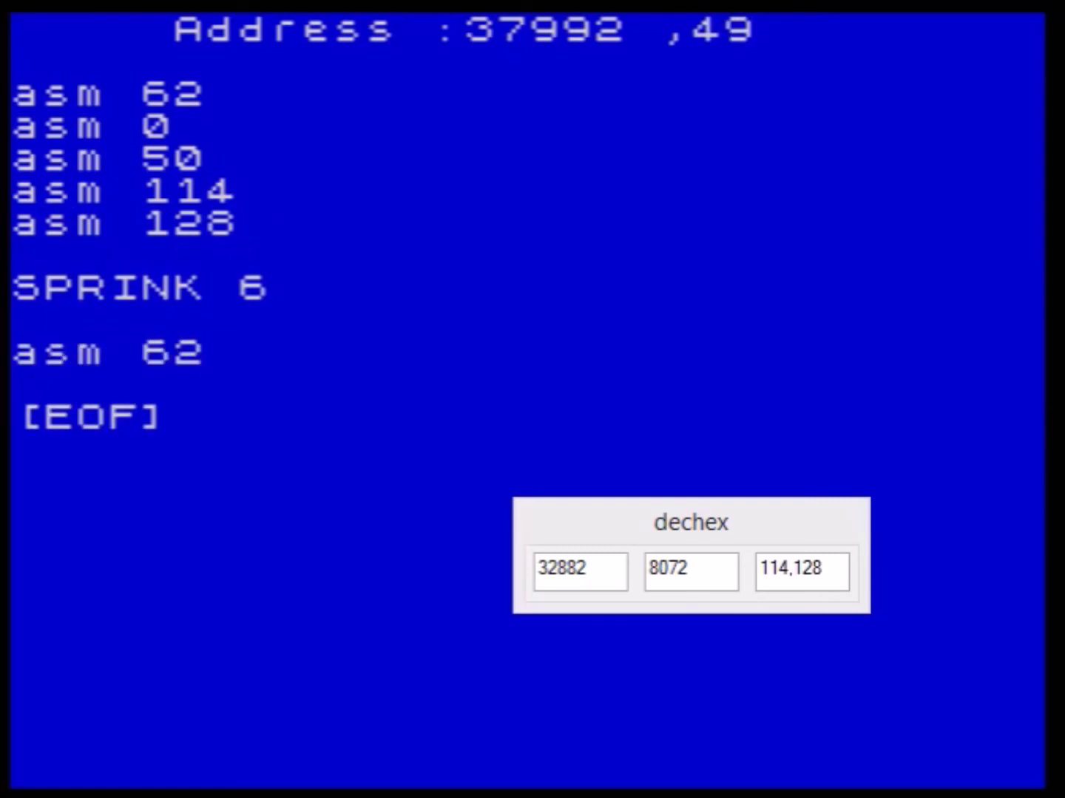
pyautogui.press('Return')
pyautogui.write('asm')
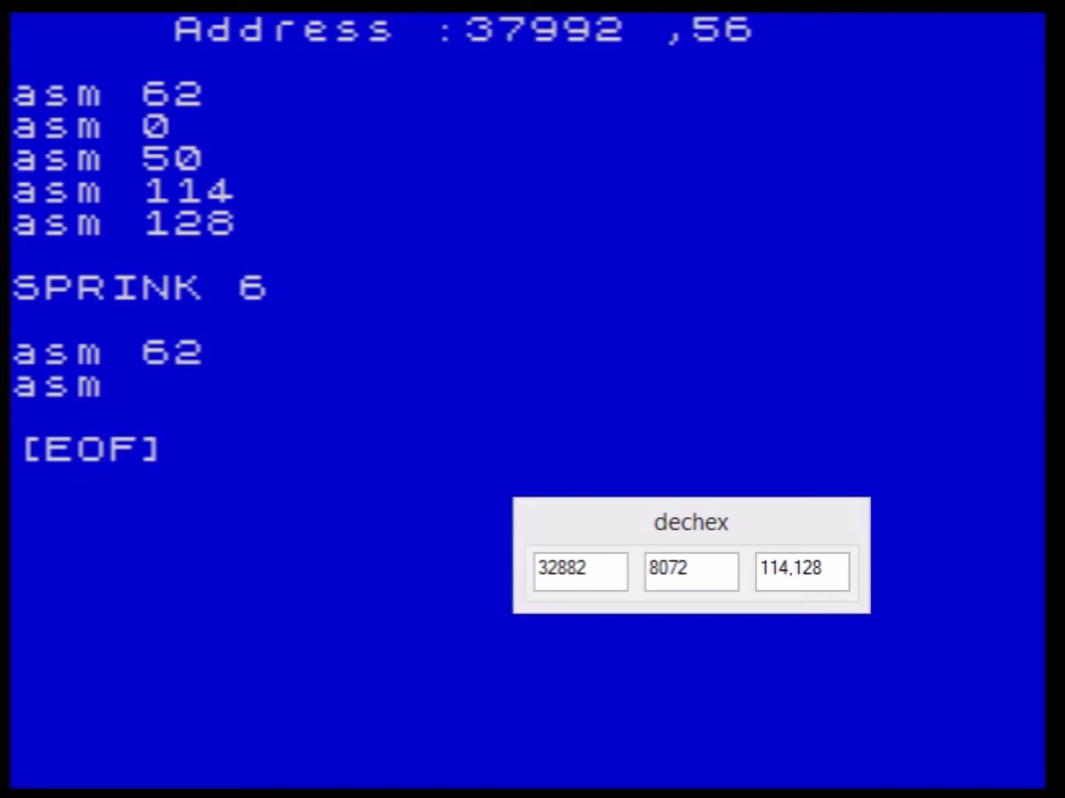
pyautogui.write(' 119')
pyautogui.press('Return')
pyautogui.write('asm 50')
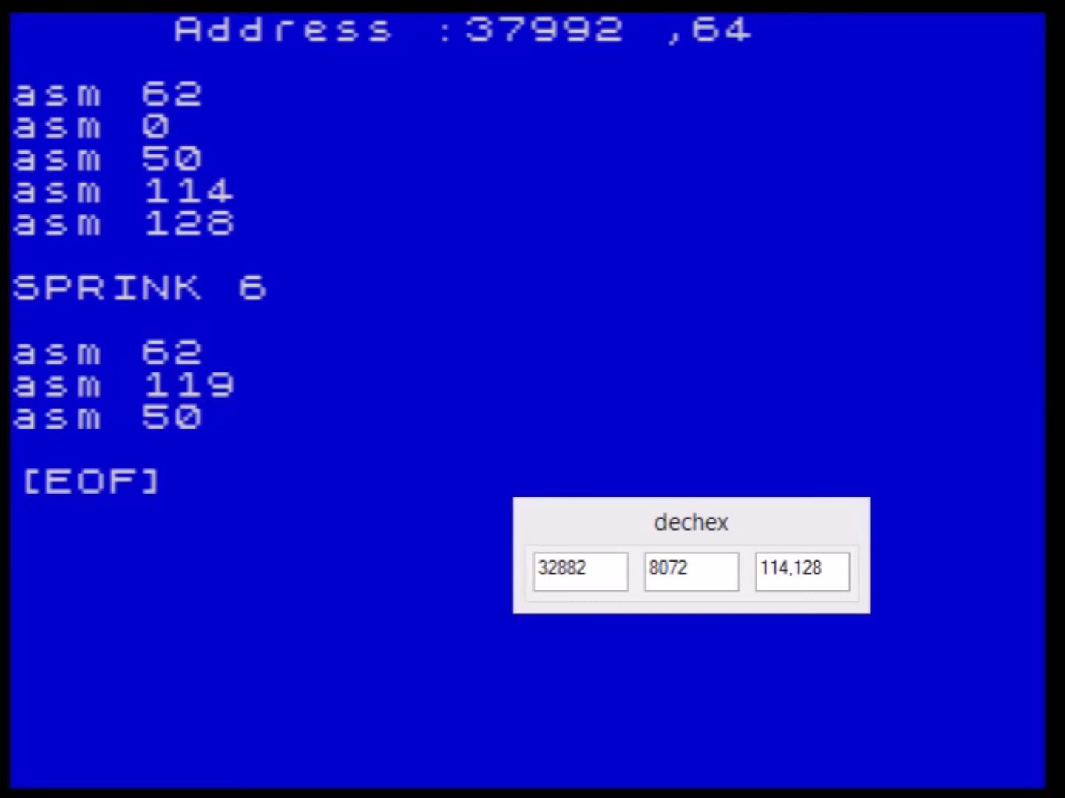
pyautogui.press('Return')
pyautogui.write('a')
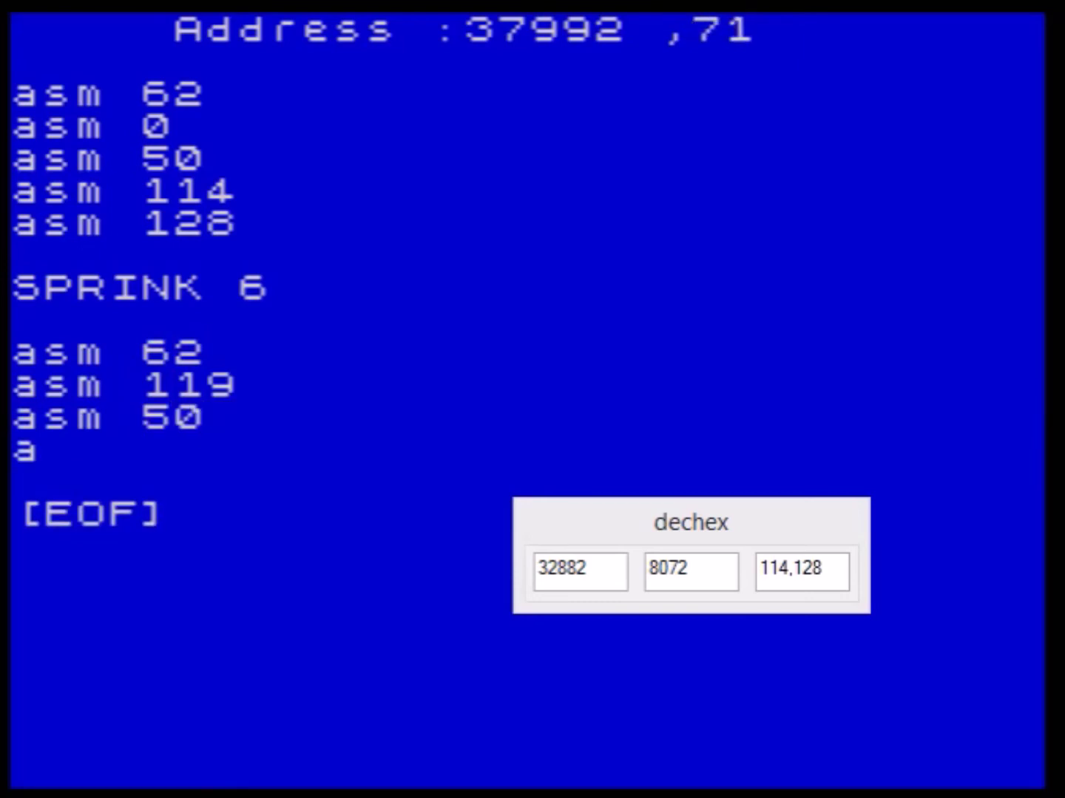
pyautogui.write('sm 114')
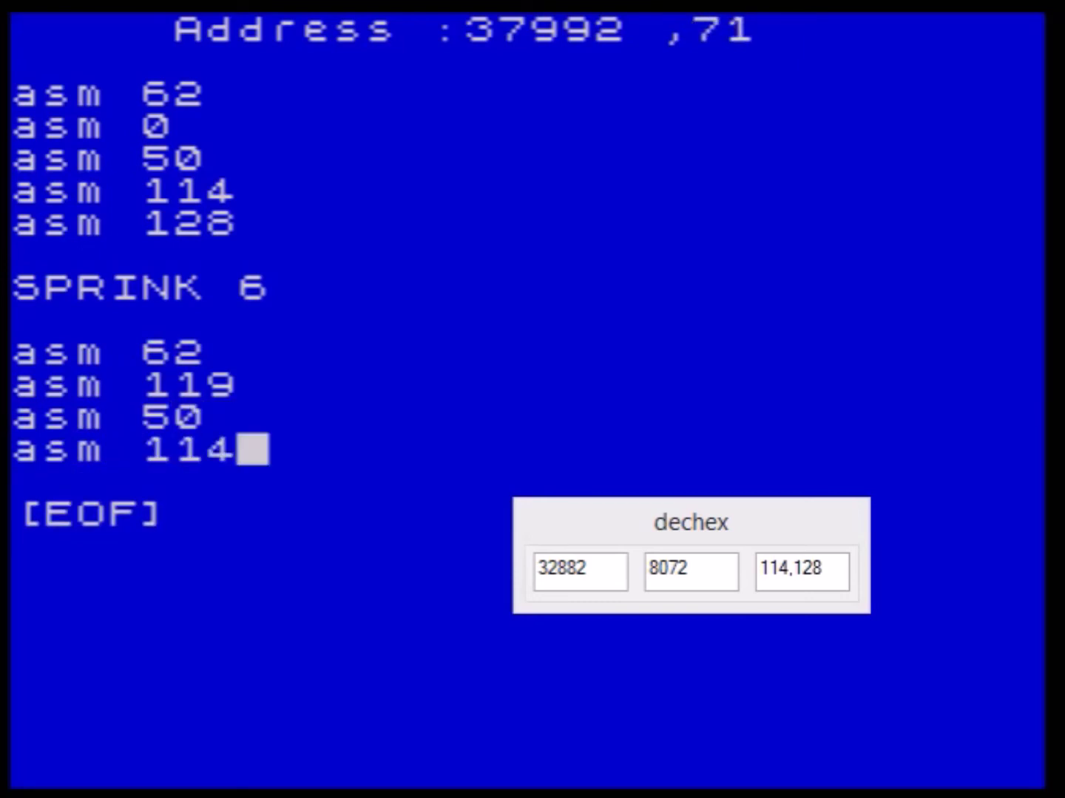
pyautogui.press('Return')
pyautogui.write('asm 128')
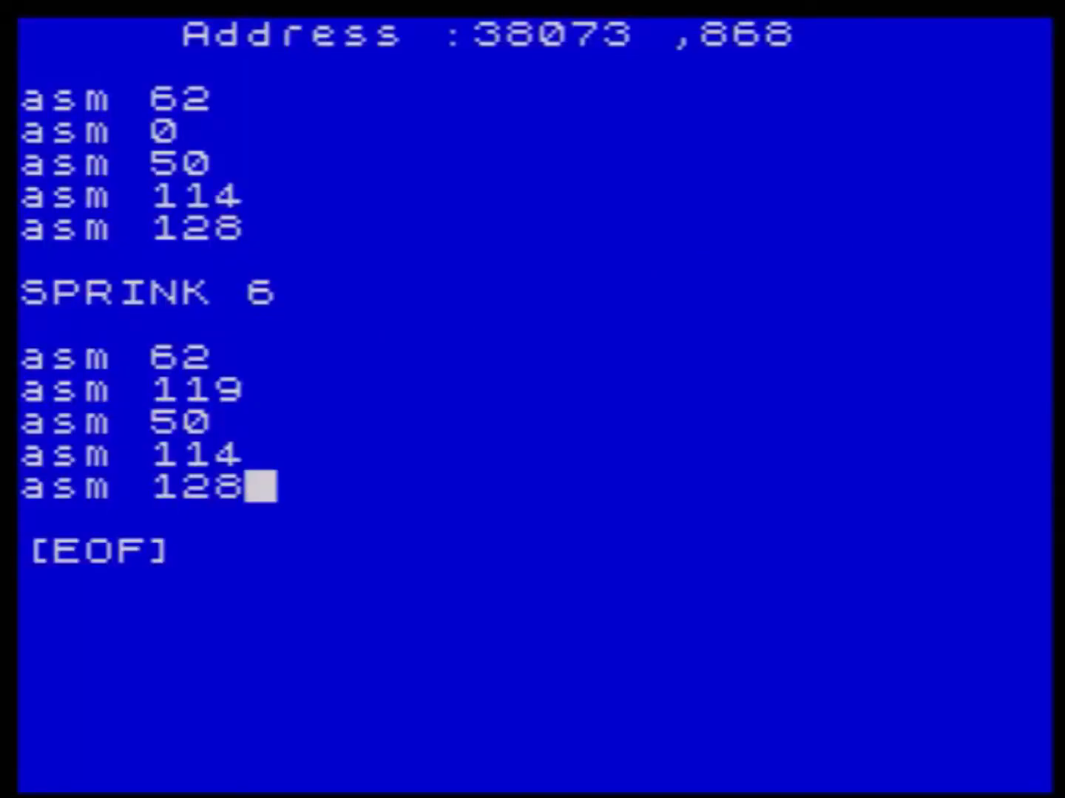
# - Insert extra lines directly below SPRINK 6 and enter "add 8 to y" on the first one
pyautogui.press('Up')
pyautogui.press('Up')
pyautogui.press('Up')
pyautogui.press('Up')
pyautogui.press('Up')
pyautogui.press('Up')
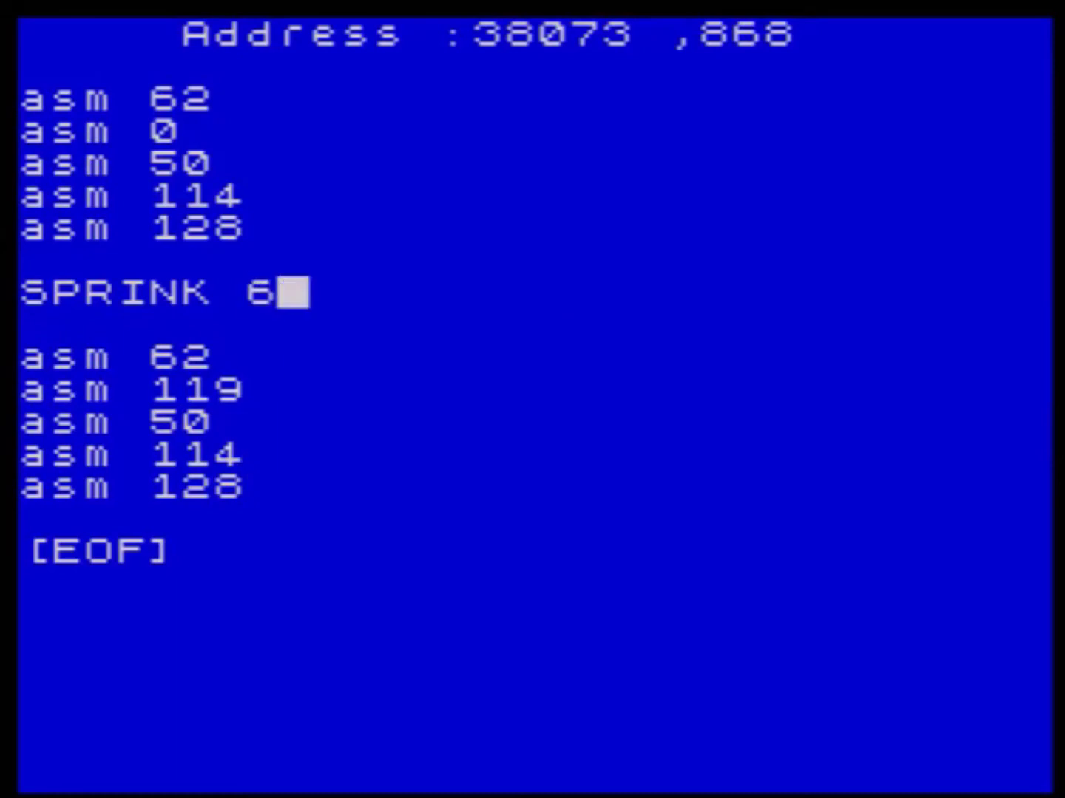
pyautogui.press('Up')
pyautogui.press('Left')
pyautogui.press('Left')
pyautogui.press('Left')
pyautogui.press('Left')
pyautogui.press('Left')
pyautogui.press('Left')
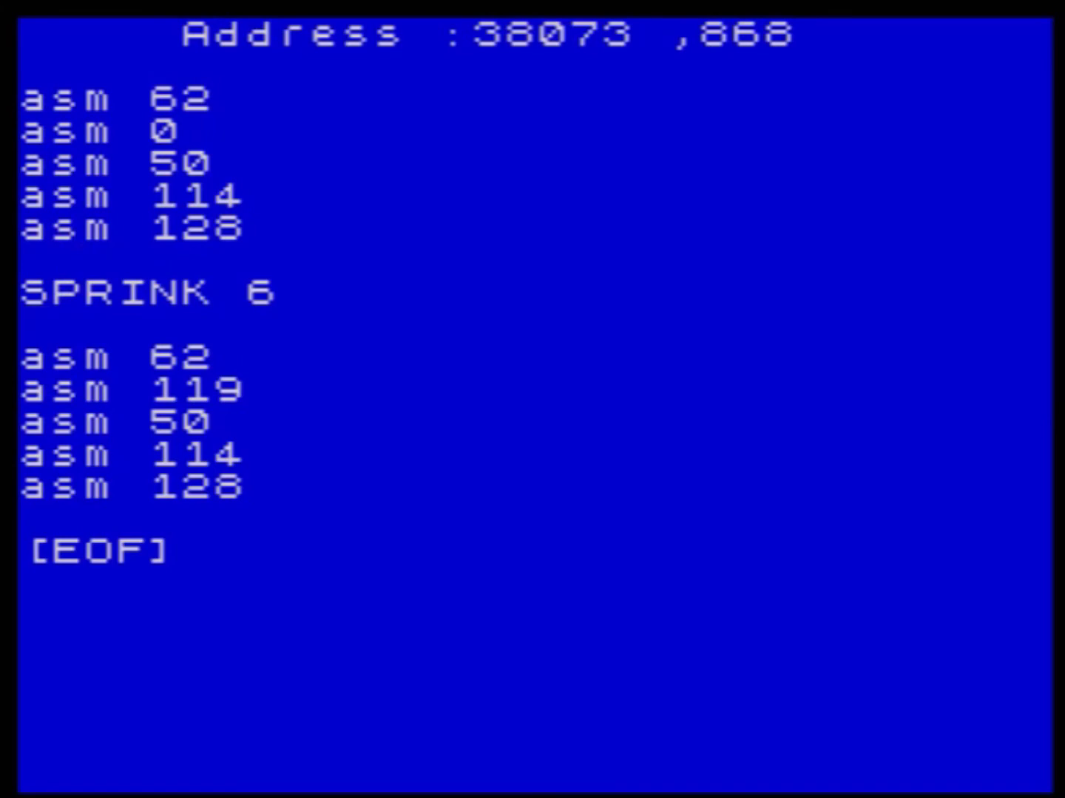
pyautogui.press('Return')
pyautogui.press('Return')
pyautogui.press('Up')
pyautogui.press('Up')
pyautogui.write('add 8')
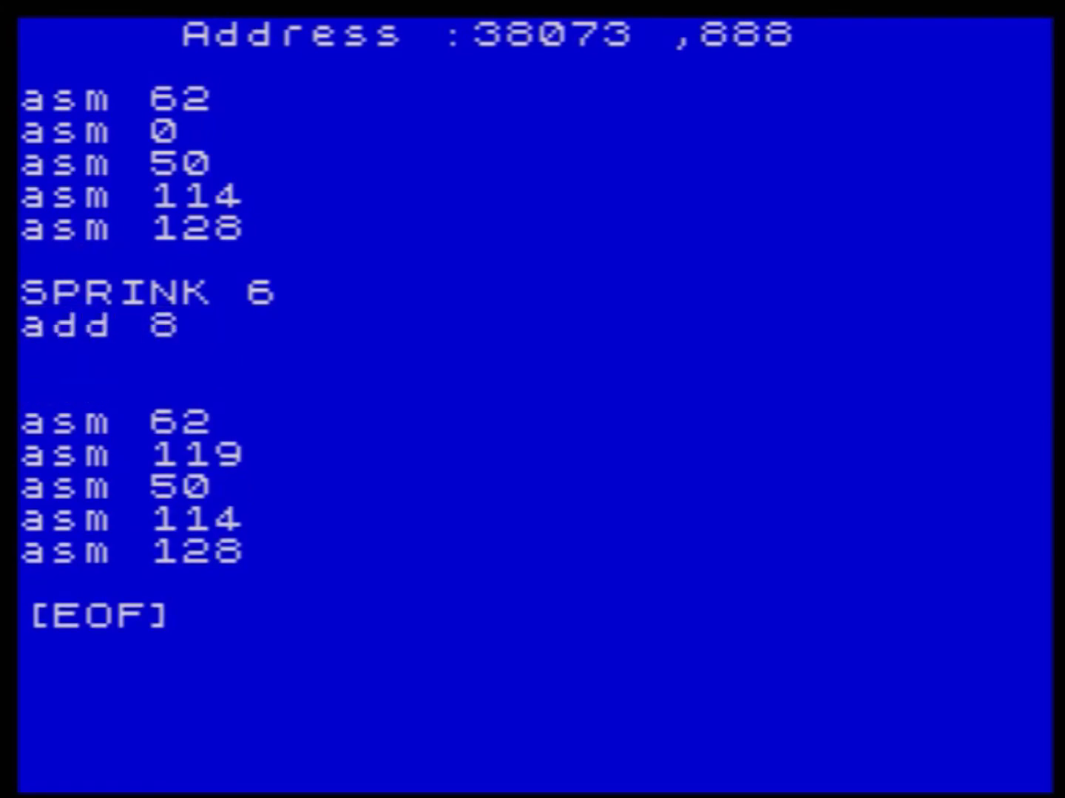
pyautogui.write(' to y')
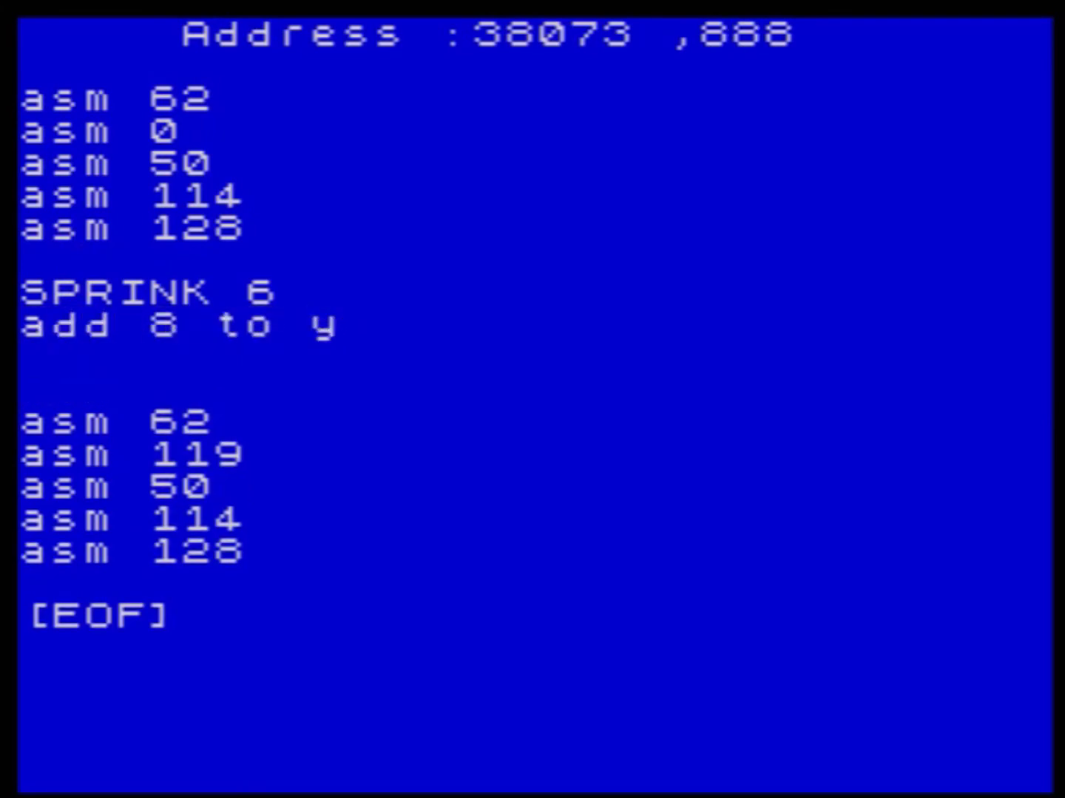
# - Add the lines "sprink 3" and "sub 8 to y" below "add 8 to y"
pyautogui.press('Return')
pyautogui.write('sprink 4')
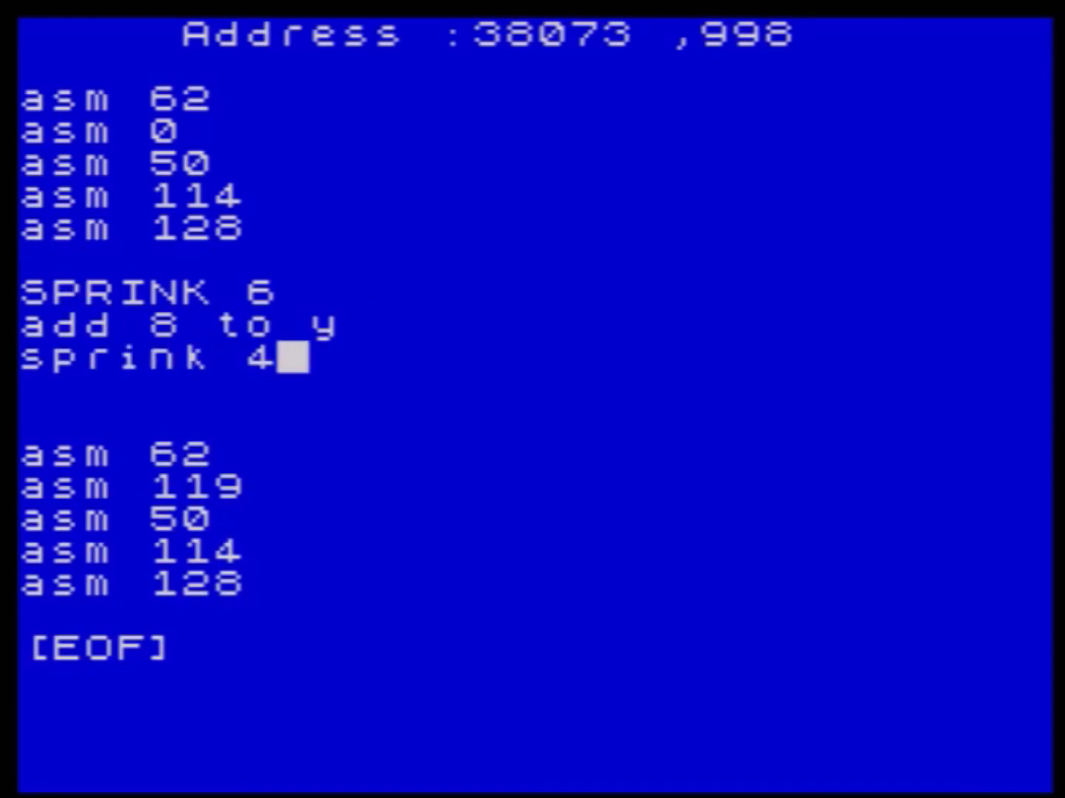
pyautogui.press('BackSpace')
pyautogui.write('3')
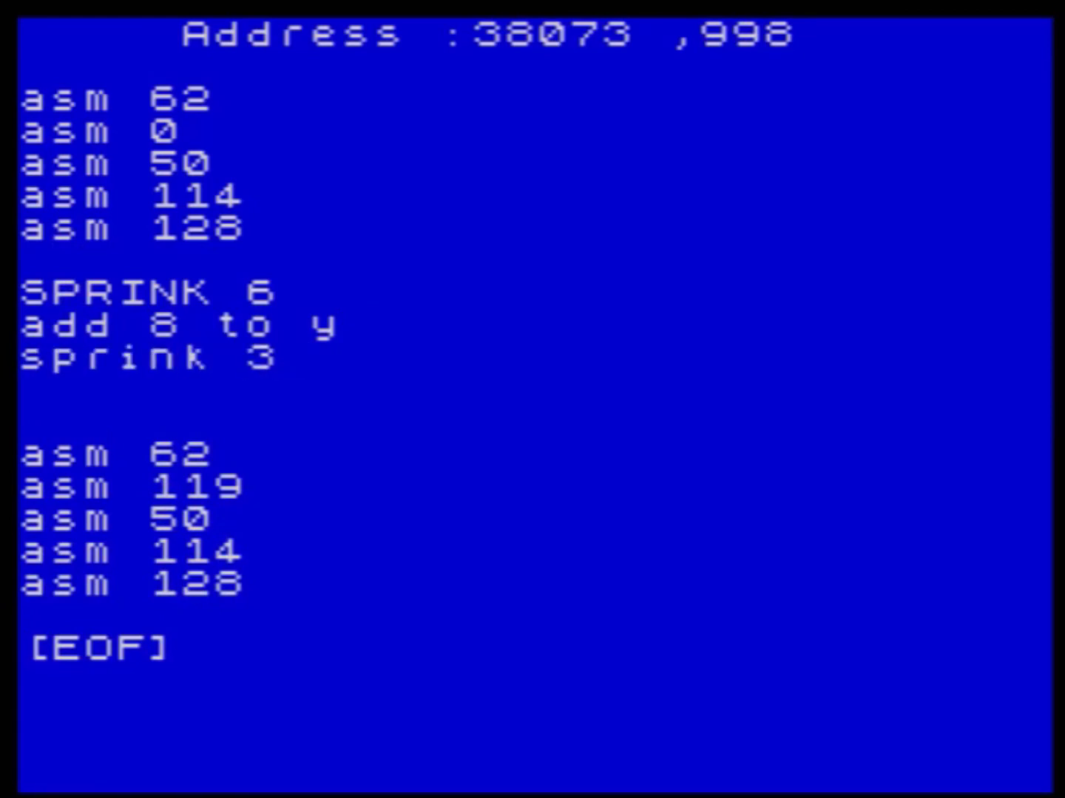
pyautogui.press('Return')
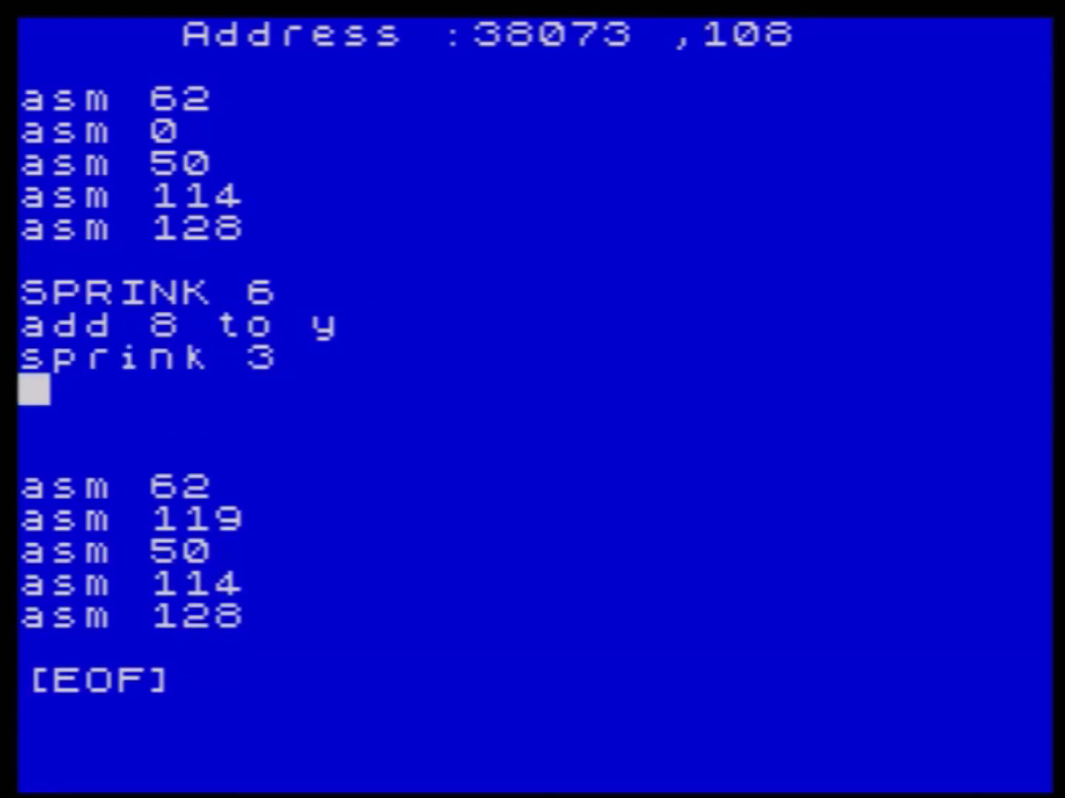
pyautogui.write('sub 8 to y')
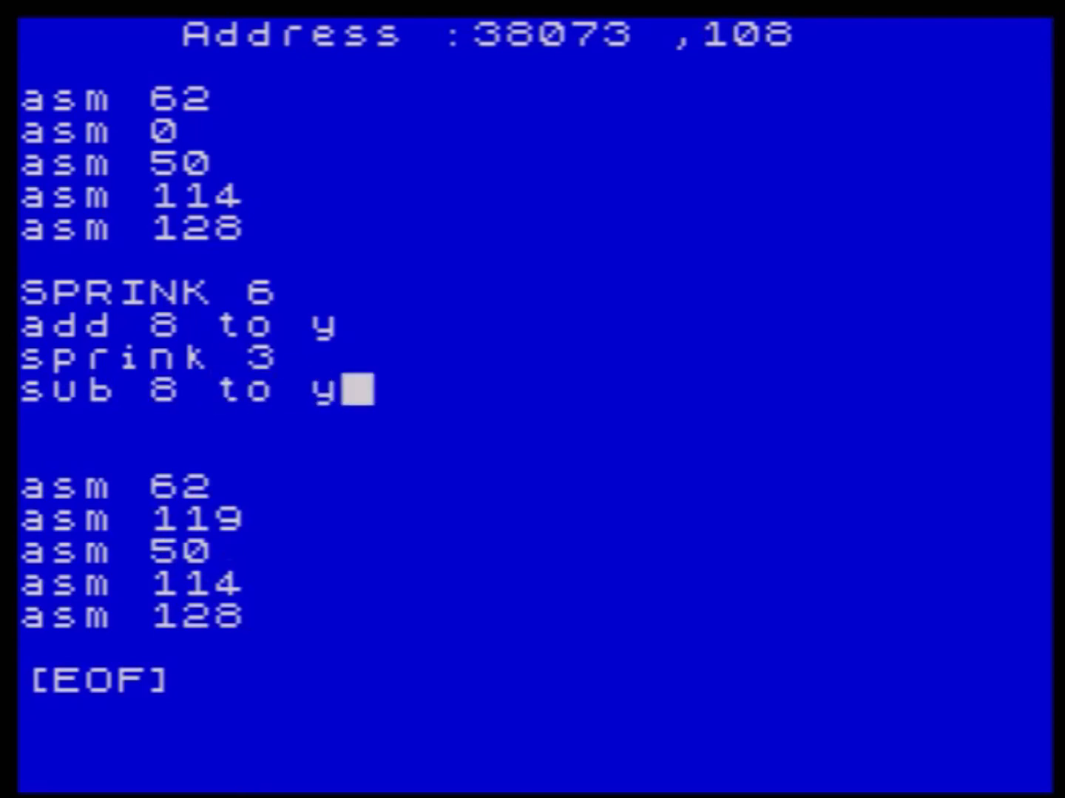
# - Leave the event code and test the game to check the sprites' colours
pyautogui.press('Escape')
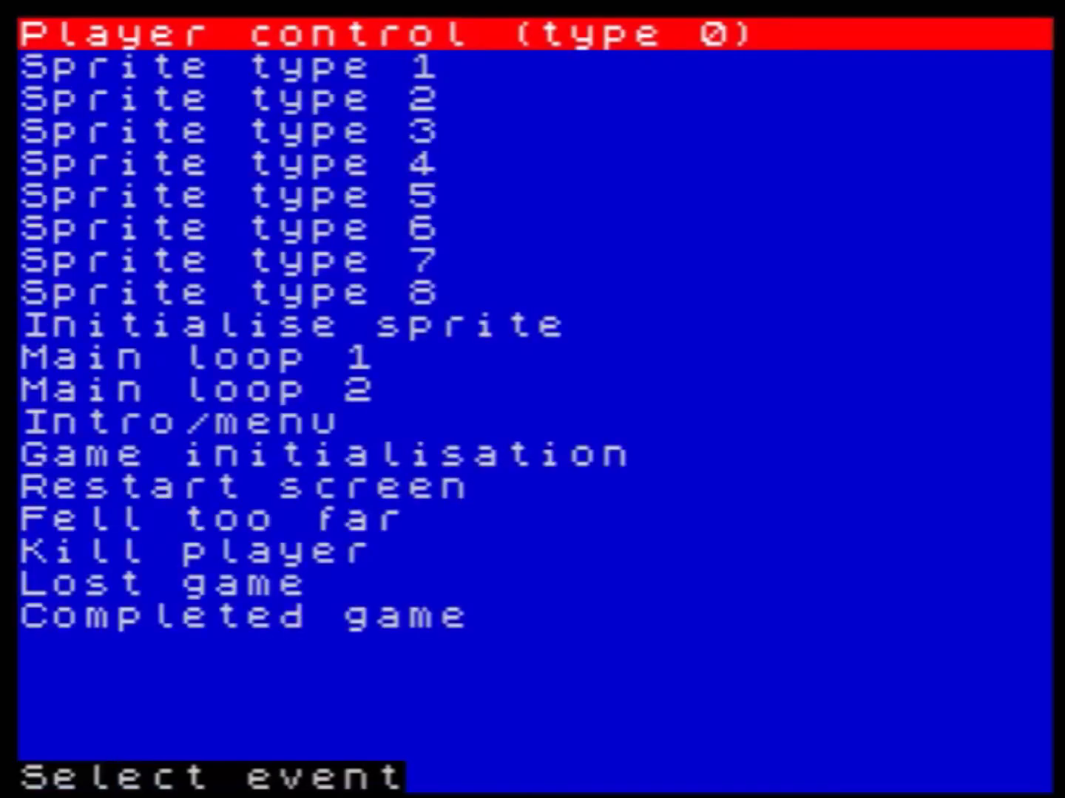
pyautogui.press('Escape')
pyautogui.press('x')
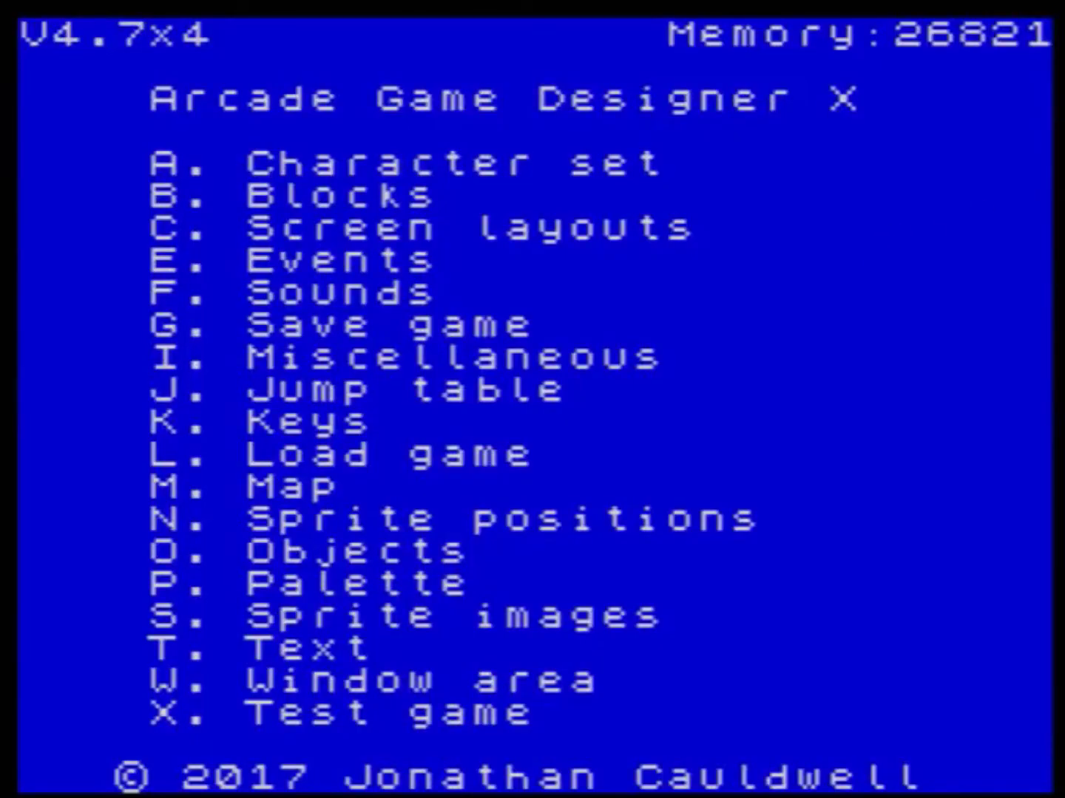
# - Look through the sprite images up to the round shape of sprite 2
pyautogui.press('s')
pyautogui.press('x')
pyautogui.press('x')
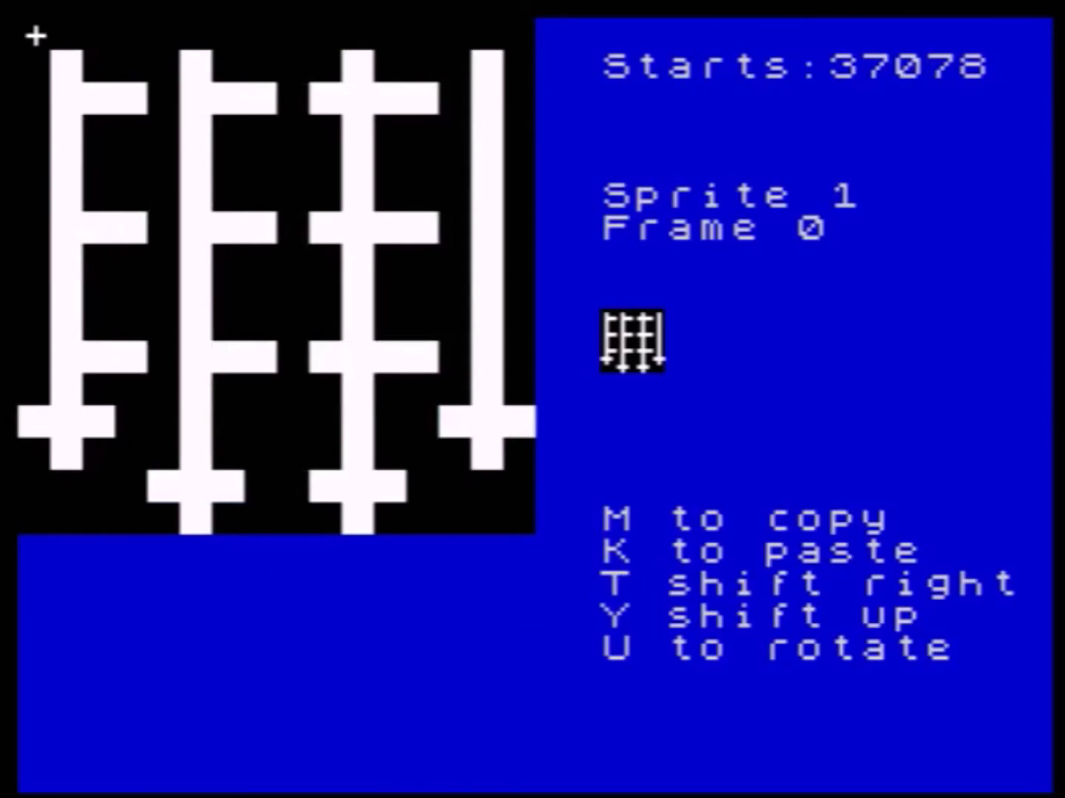
pyautogui.press('space')
pyautogui.press('space')
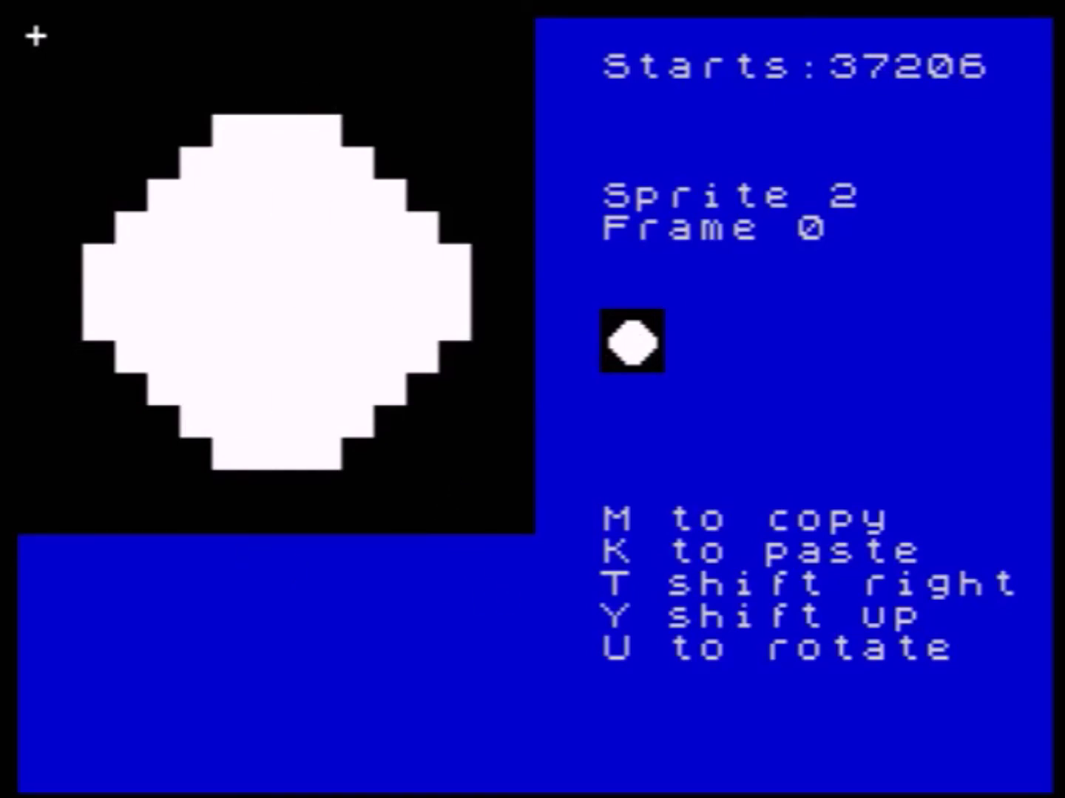
pyautogui.press('x')
# - Create a new sprite in the screen's sprite positions and place it beside the brick-framed player, outside the frame
pyautogui.press('e')
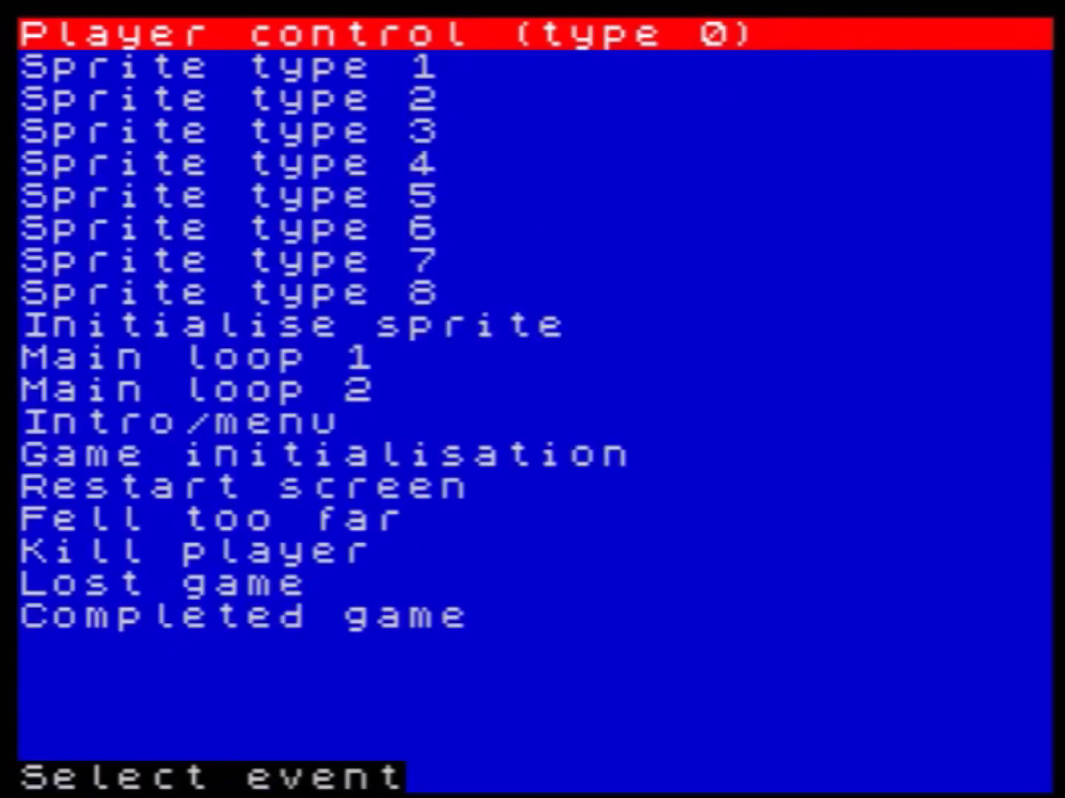
pyautogui.press('x')
pyautogui.press('n')
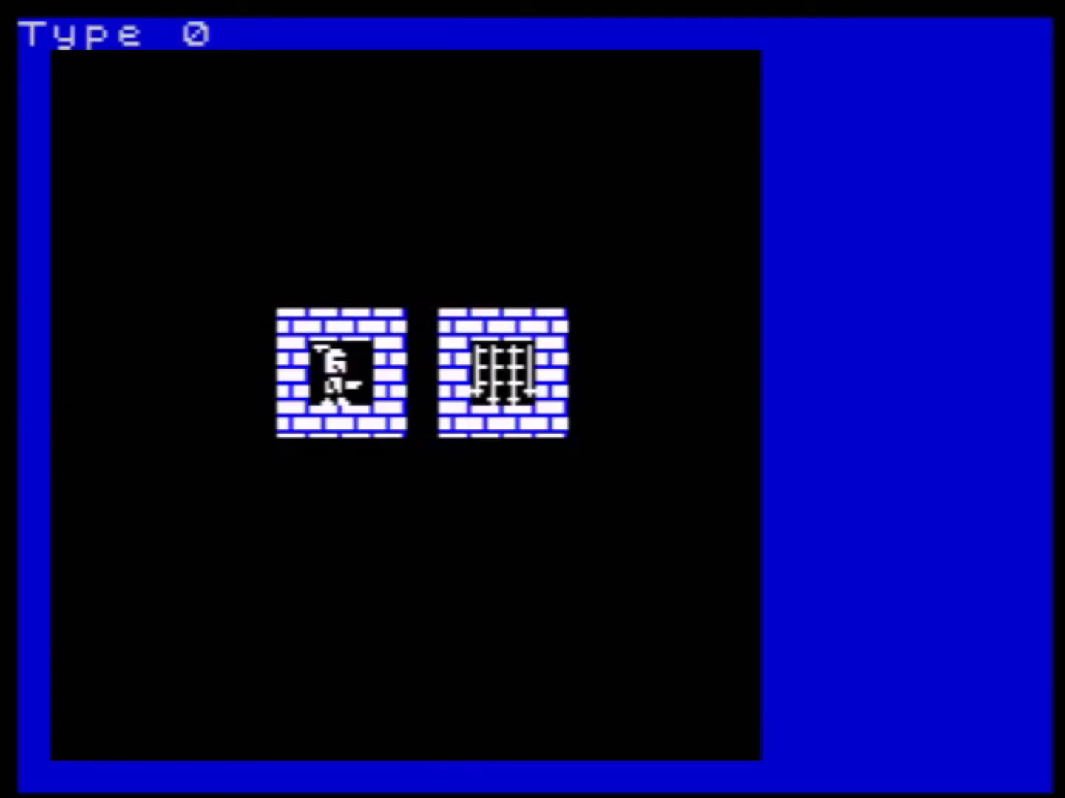
pyautogui.press('c')
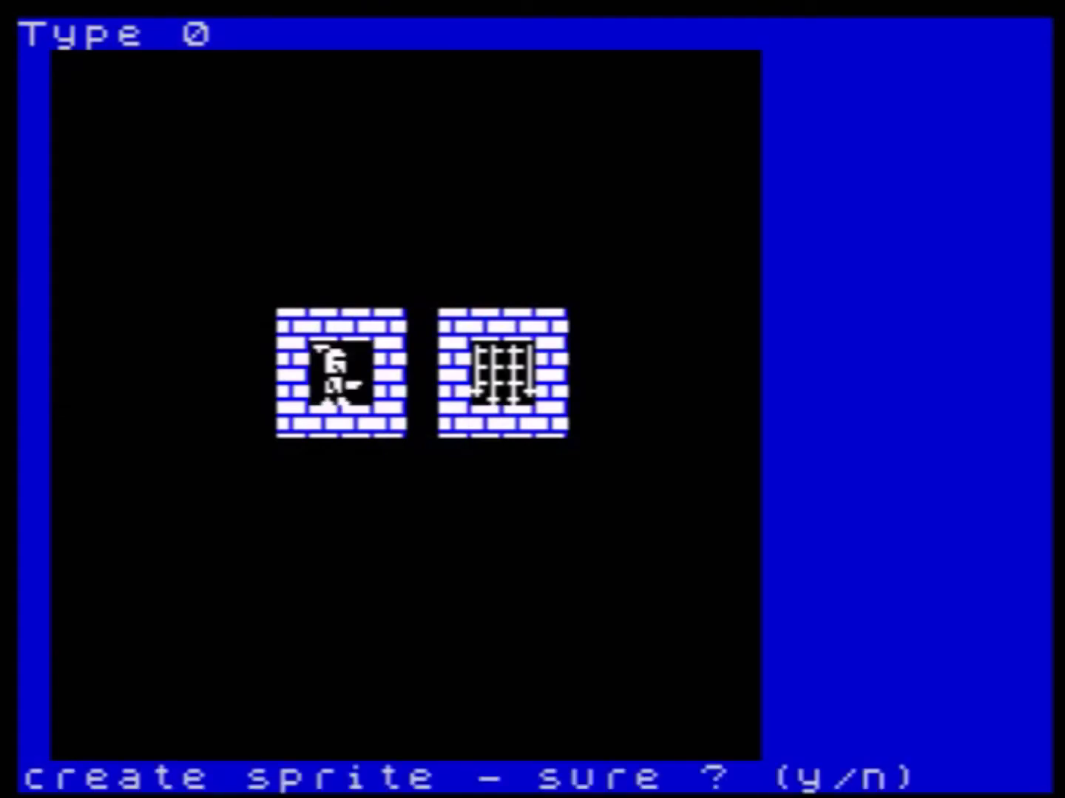
pyautogui.press('y')
pyautogui.press('Down')
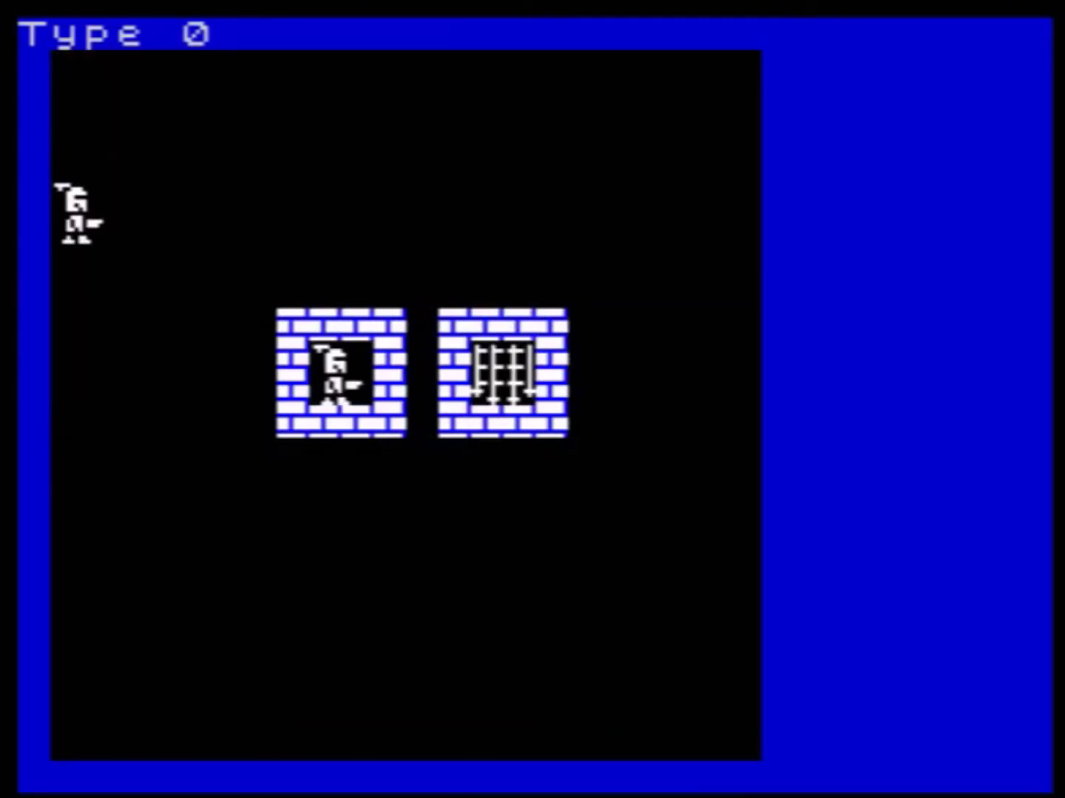
pyautogui.press('Right')
pyautogui.press('Right')
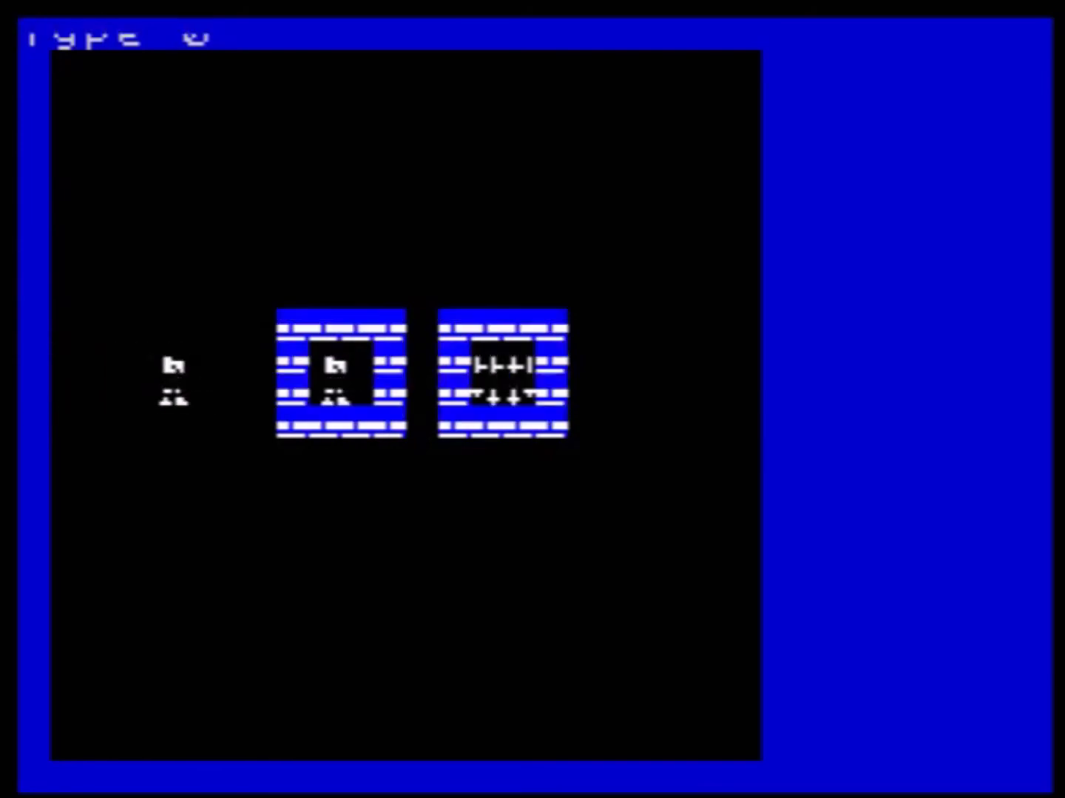
pyautogui.press('Return')
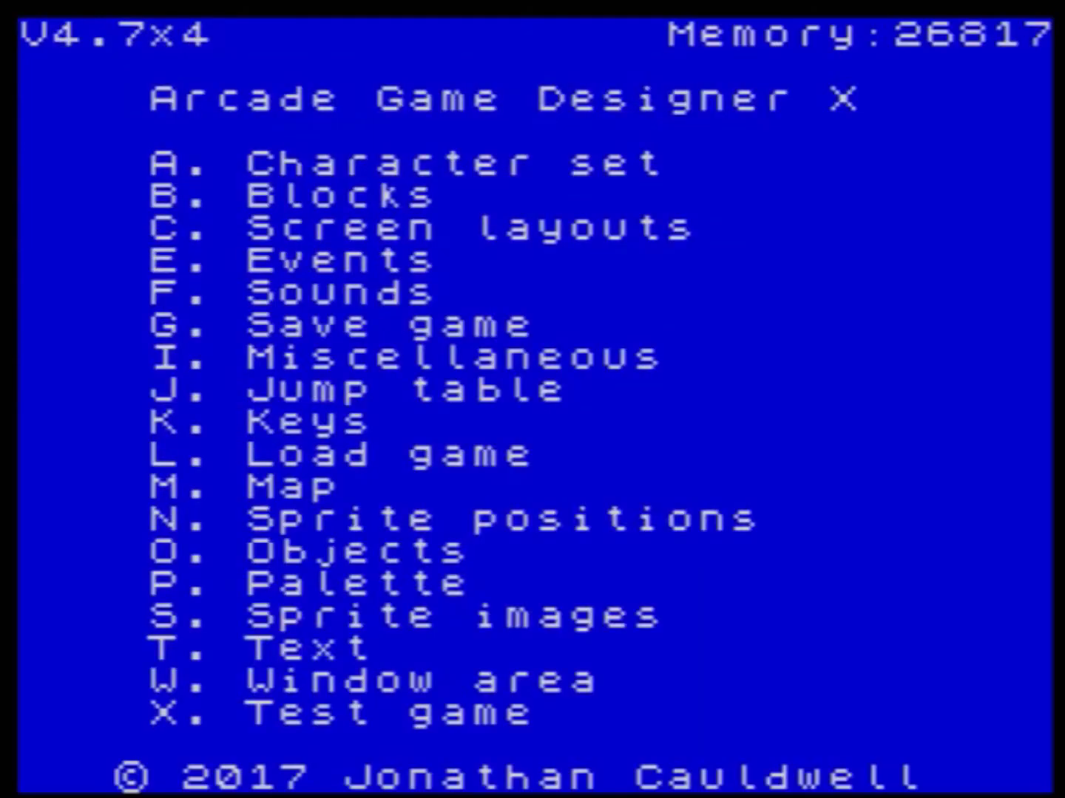
# - Change the new sprite's image to the round shape of sprite 2 and set its type to 2
pyautogui.press('n')
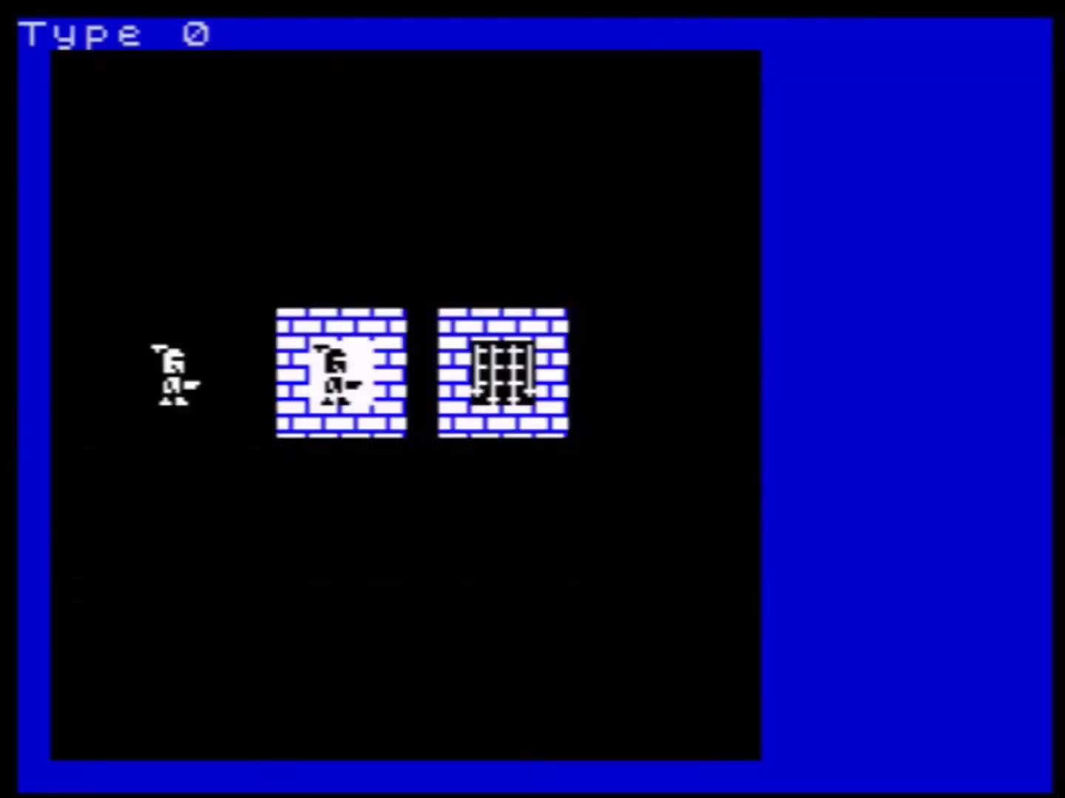
pyautogui.press('n')
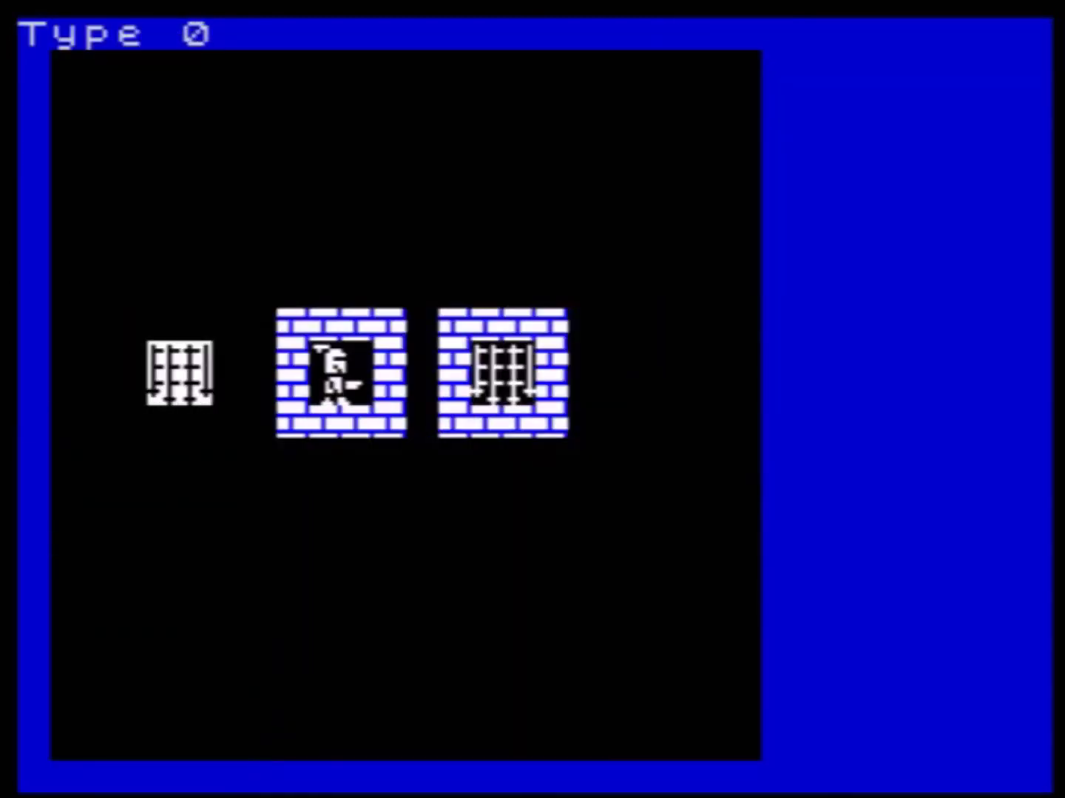
pyautogui.press('n')
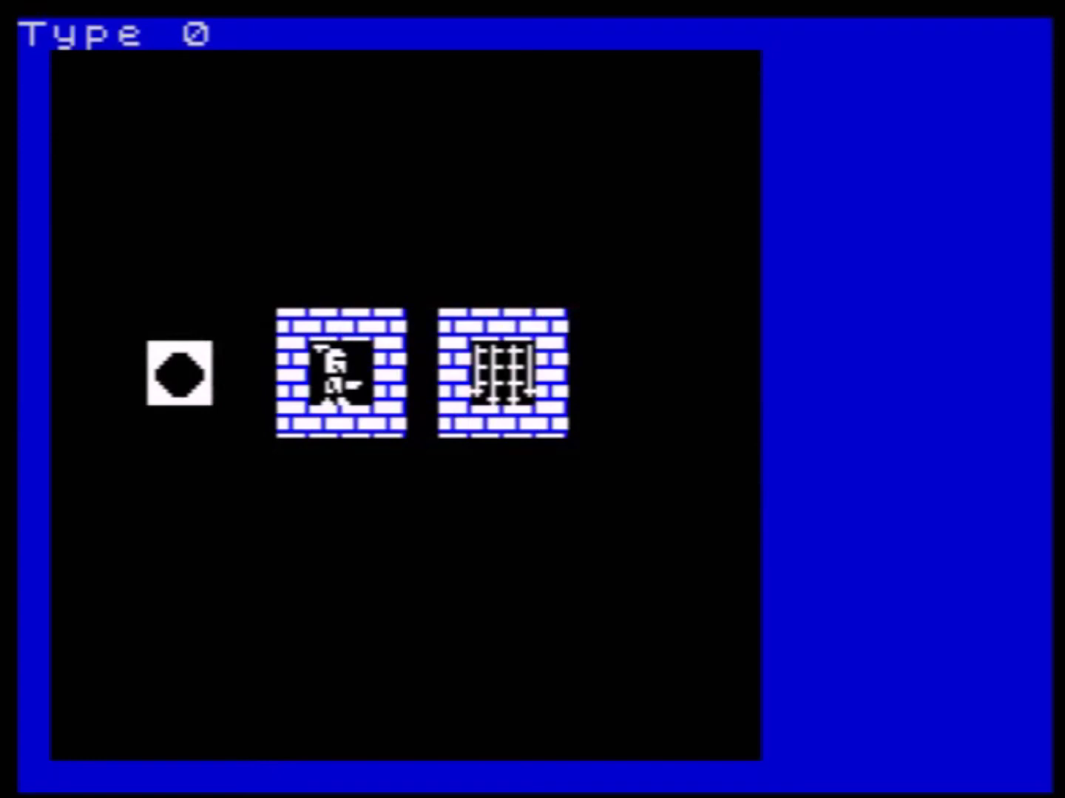
pyautogui.press('t')
pyautogui.press('t')
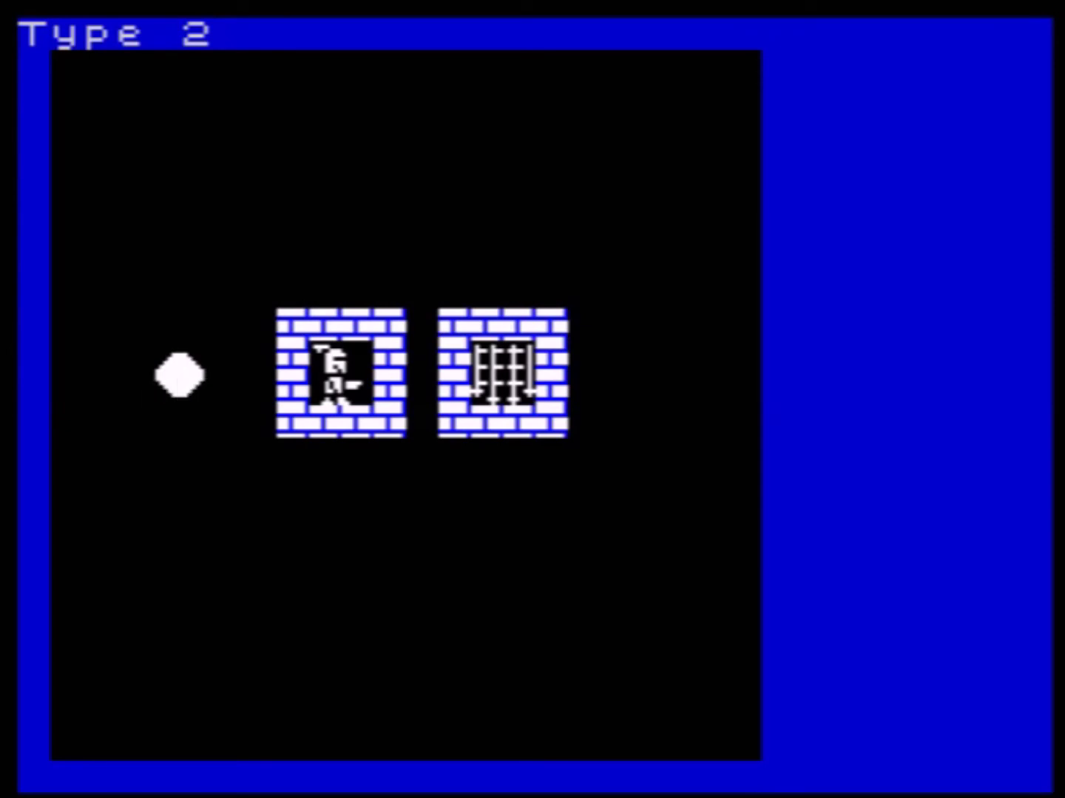
pyautogui.press('Return')
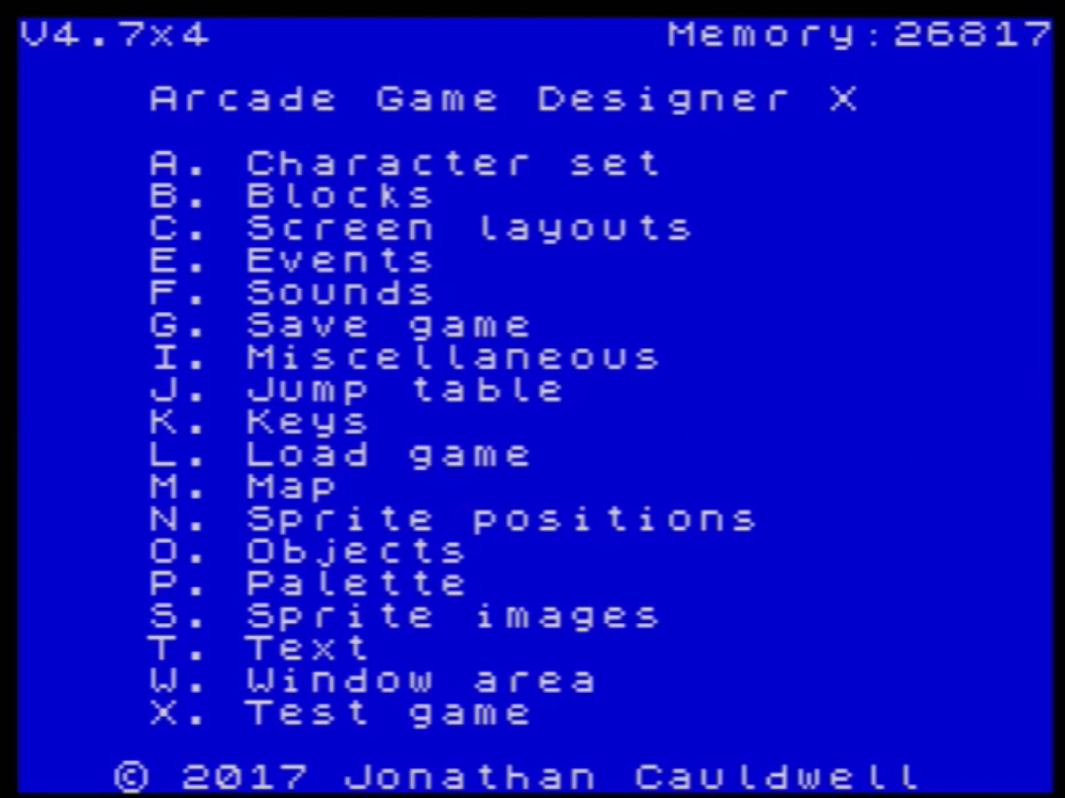
# - Open the code of the Sprite type 2 event without using a template
pyautogui.press('s')
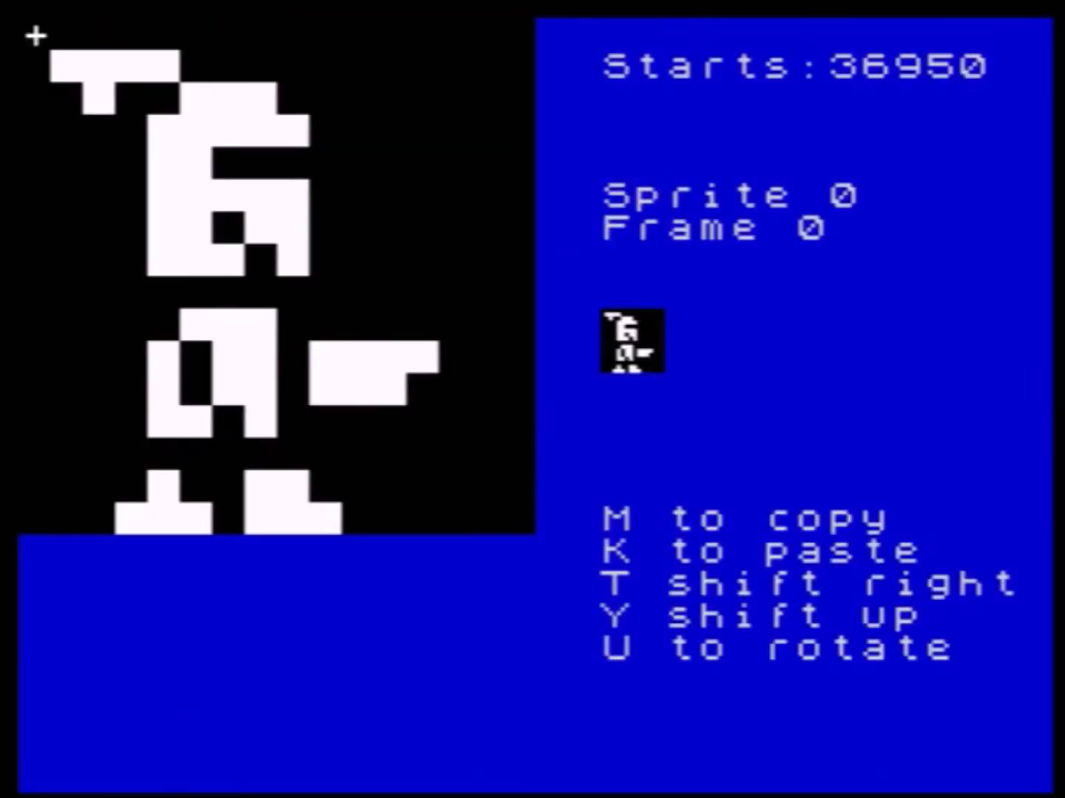
pyautogui.press('Escape')
pyautogui.press('e')
pyautogui.press('Down')
pyautogui.press('Down')
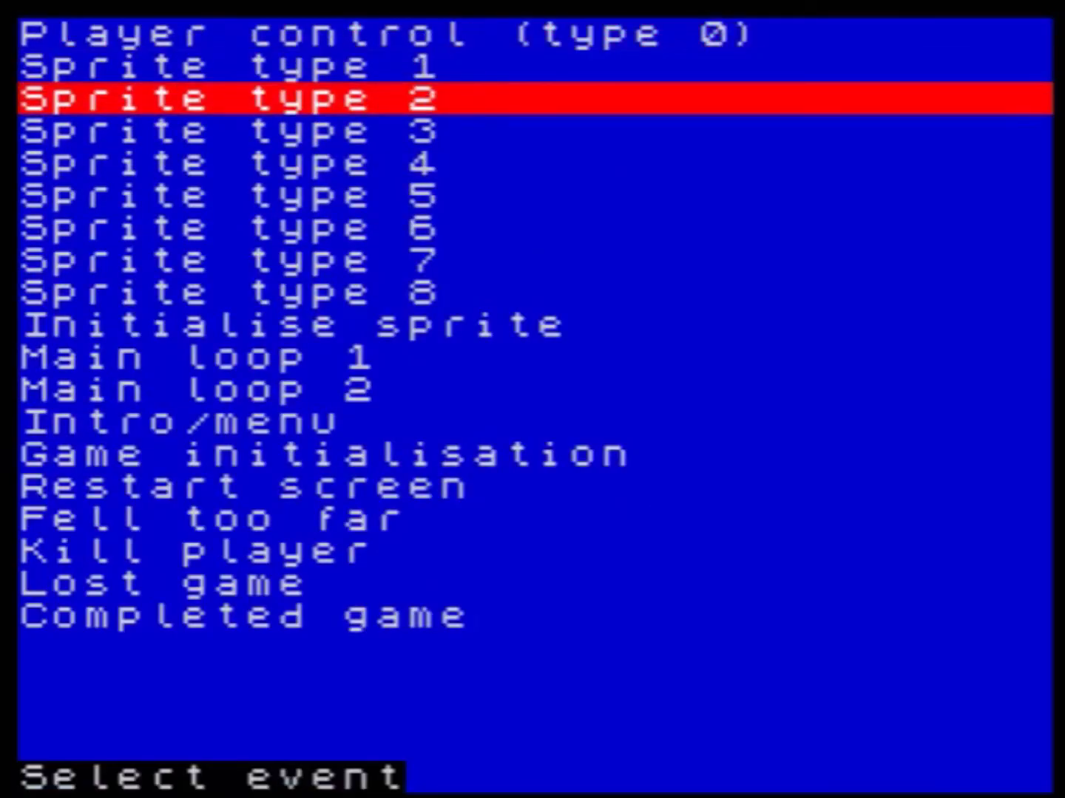
pyautogui.press('Return')
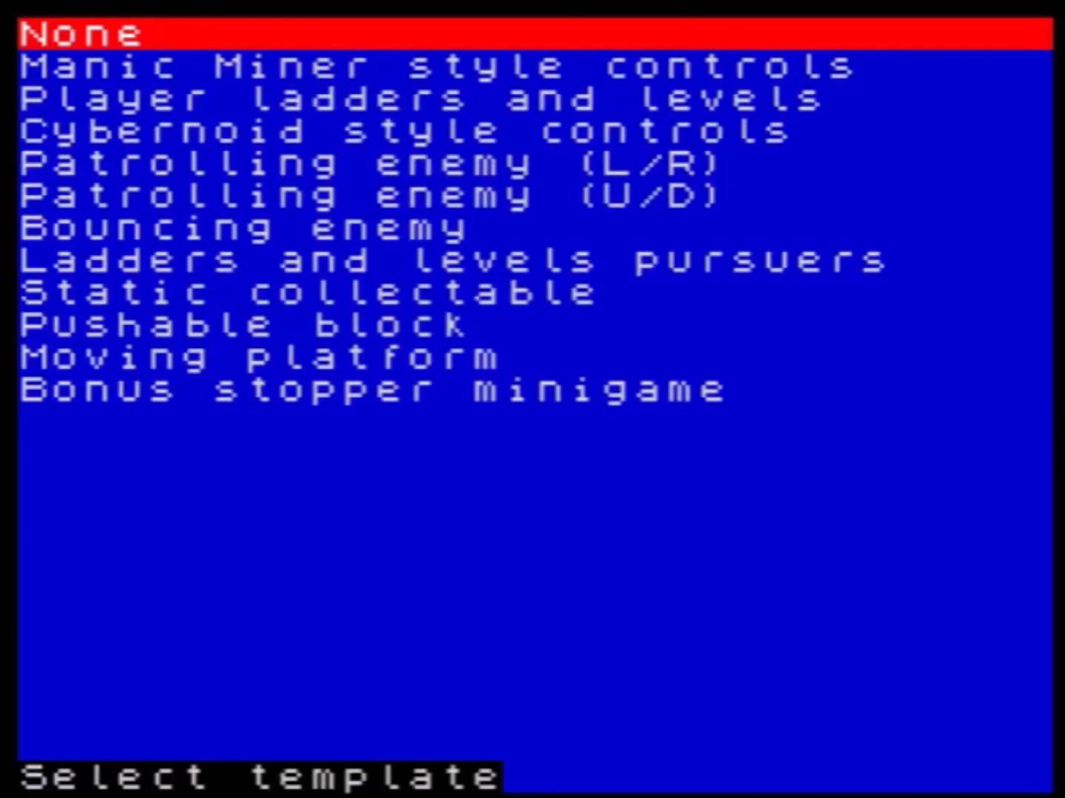
pyautogui.press('Return')
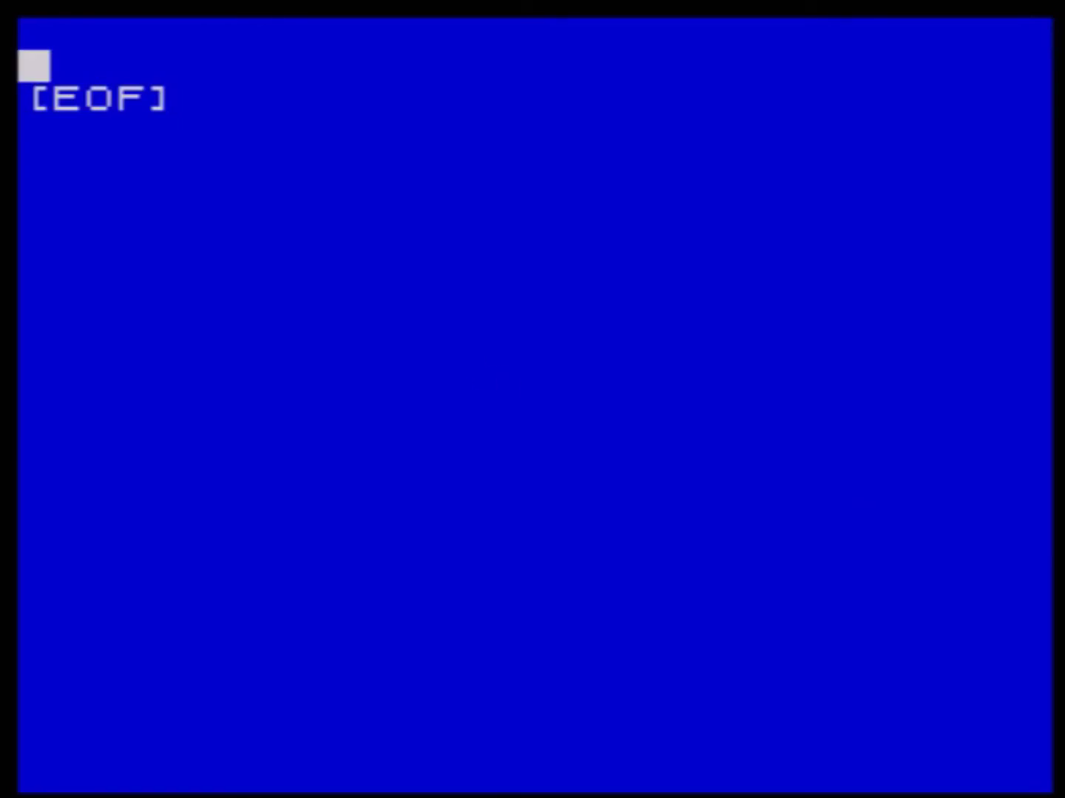
# - Enter asm 62, asm 2, asm 50, asm 98 and asm 128 on separate lines, followed by a gap of eight blank lines
pyautogui.write('asm')
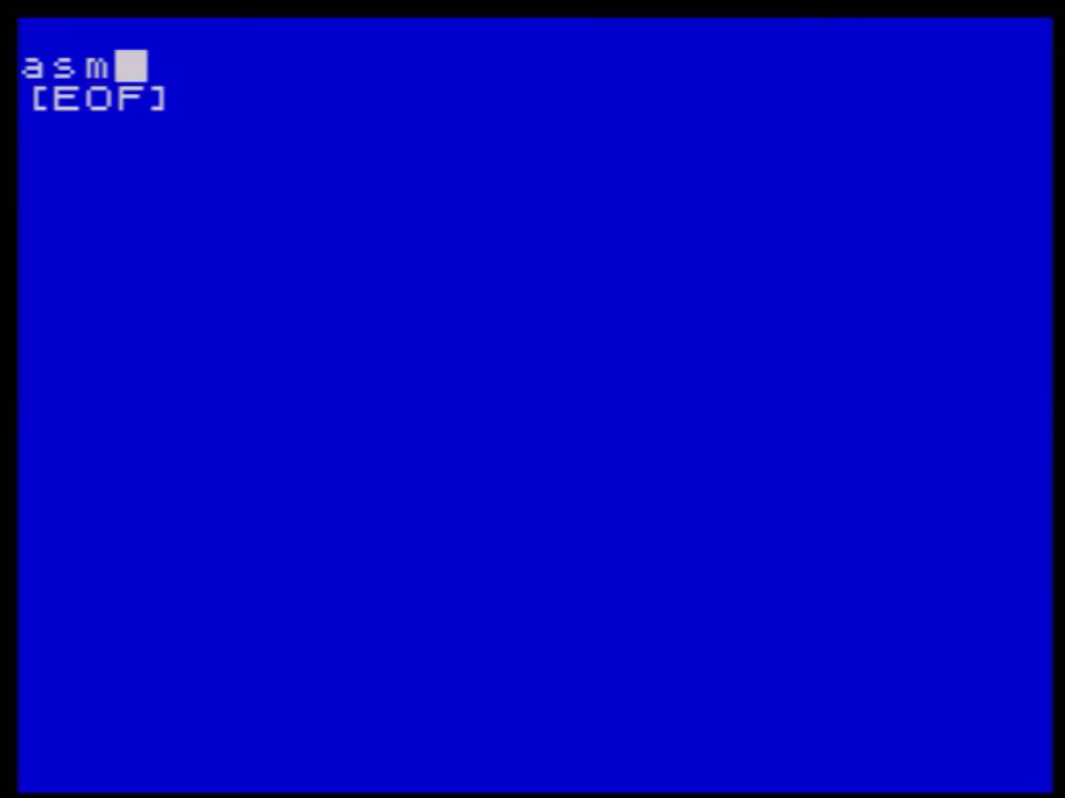
pyautogui.write(' 62')
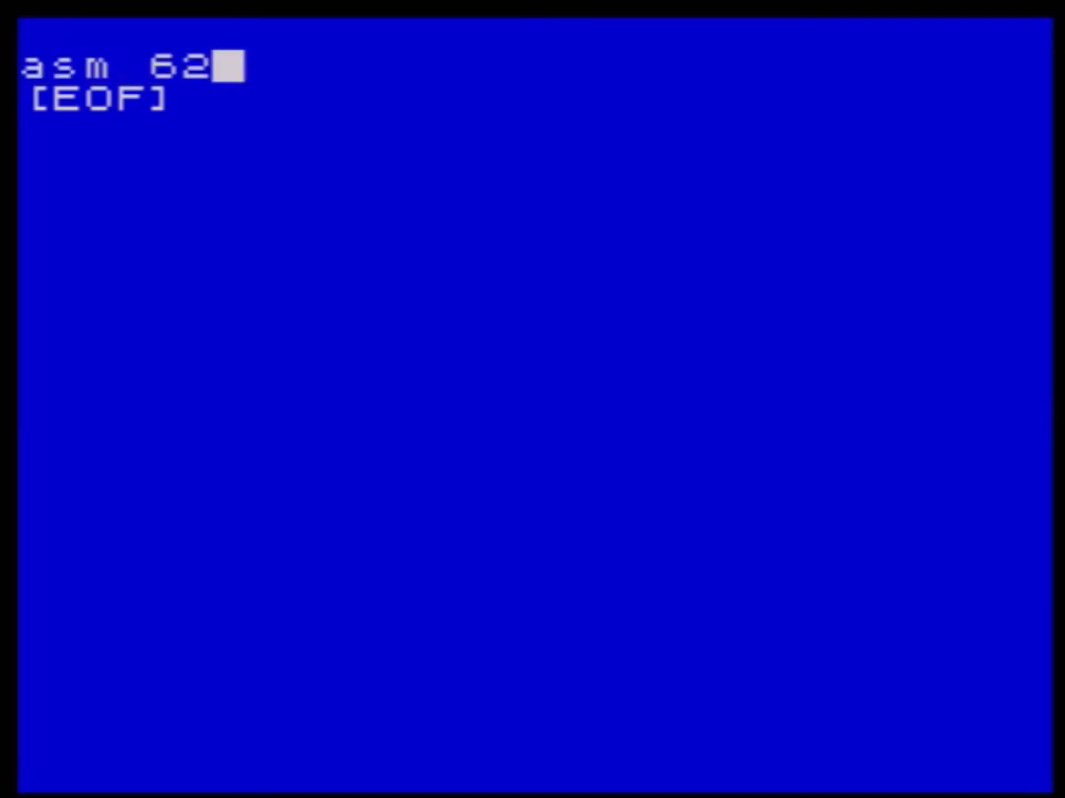
pyautogui.press('Return')
pyautogui.write('2')
pyautogui.press('Return')
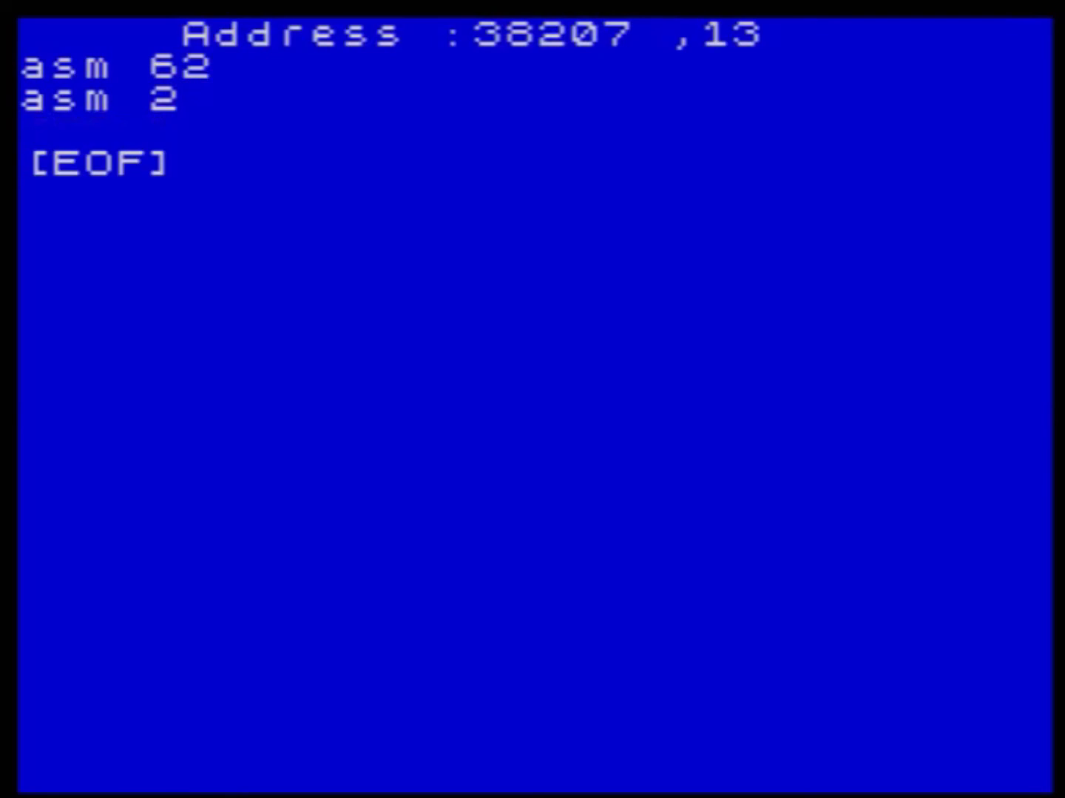
pyautogui.write('50')
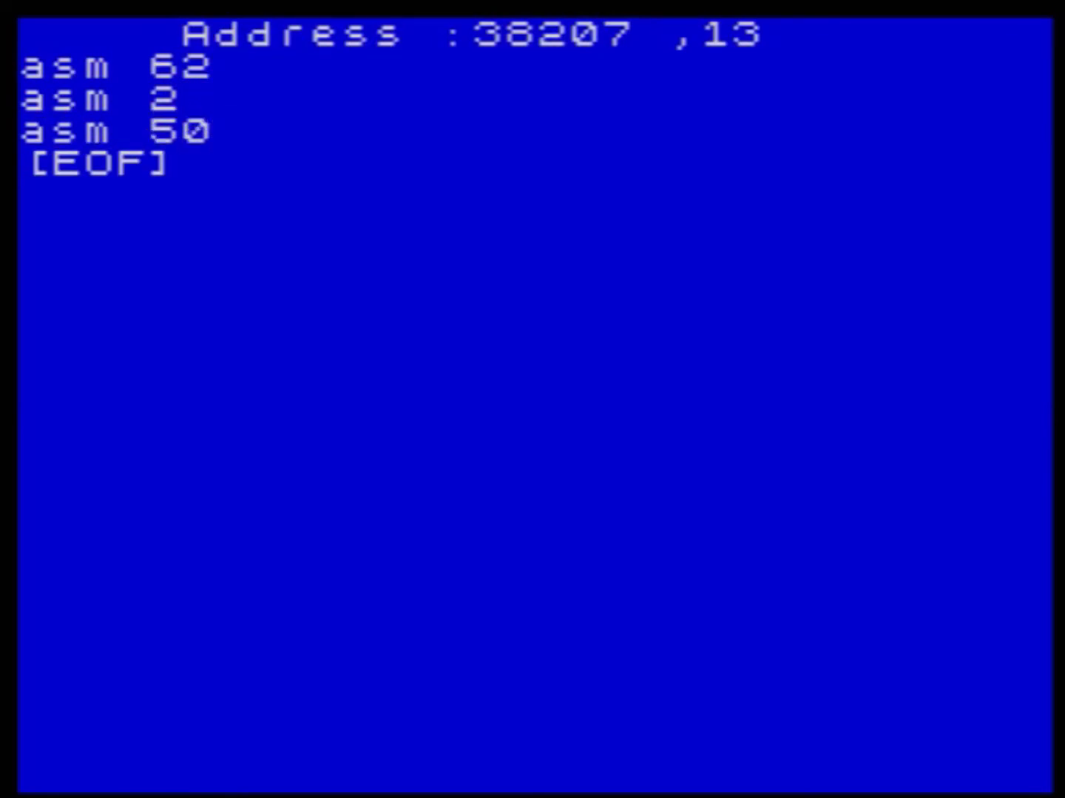
pyautogui.press('Return')
pyautogui.write('98')
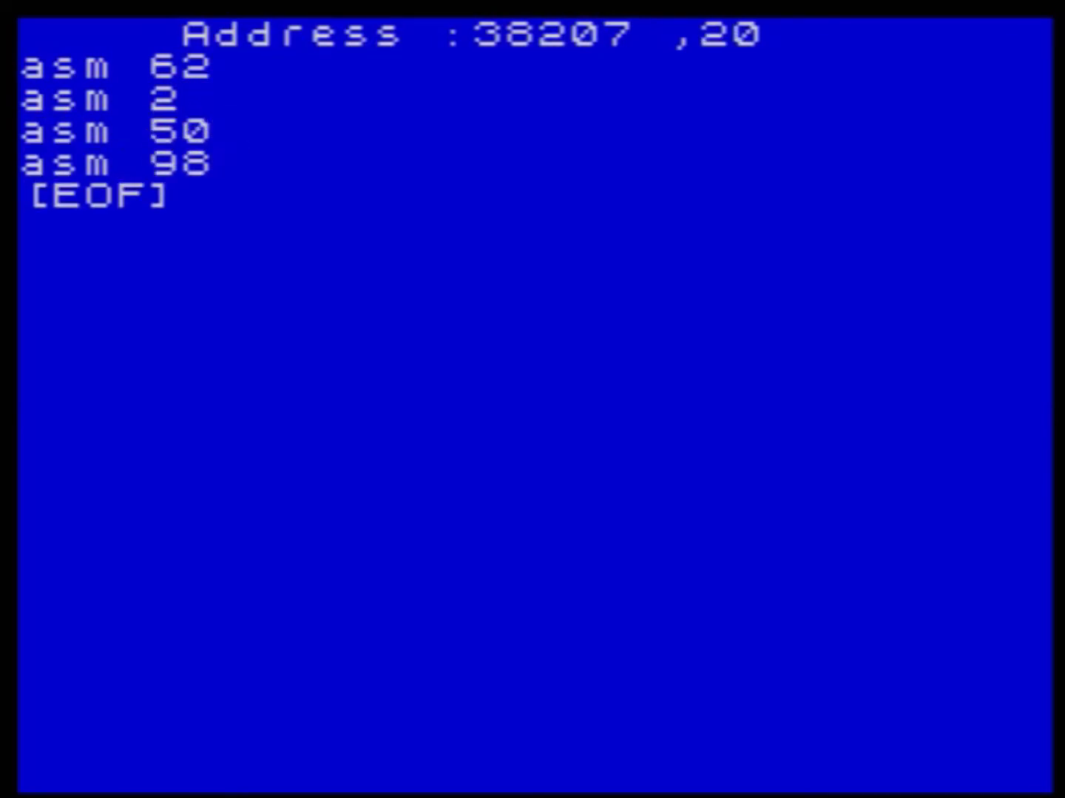
pyautogui.press('Return')
pyautogui.write('128')
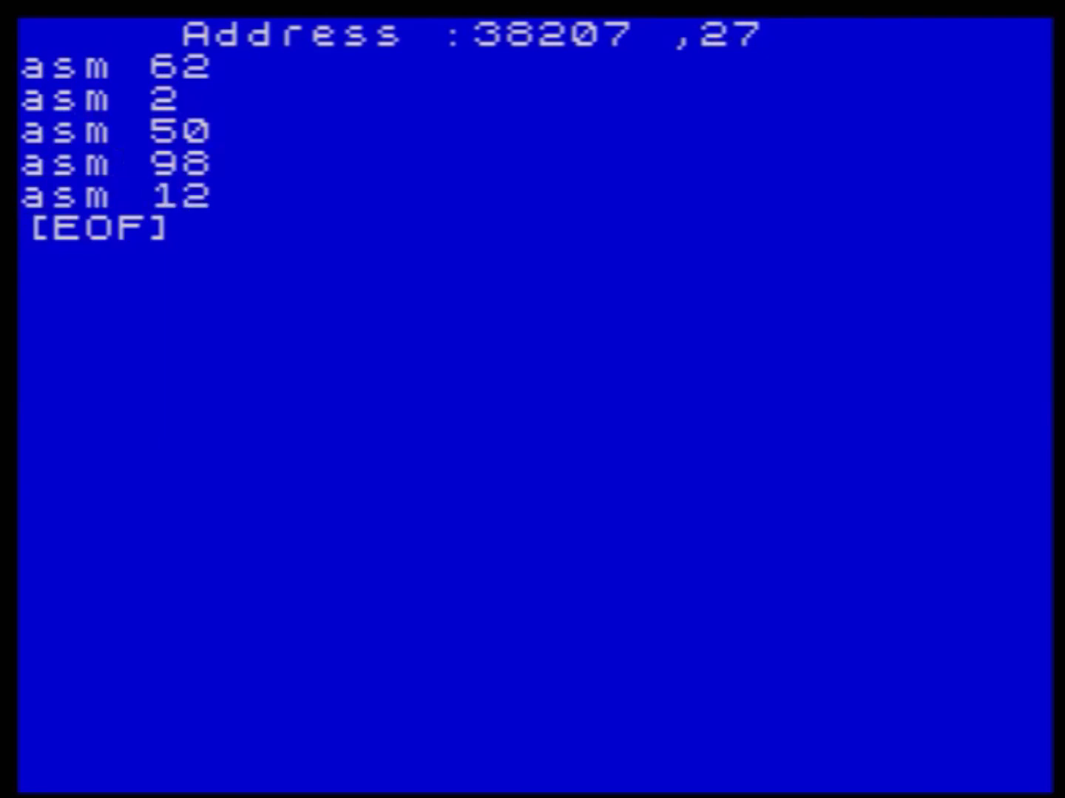
pyautogui.press('Return')
pyautogui.press('Return')
pyautogui.press('Return')
pyautogui.press('Return')
pyautogui.press('Return')
pyautogui.press('Return')
pyautogui.press('Return')
pyautogui.press('Return')
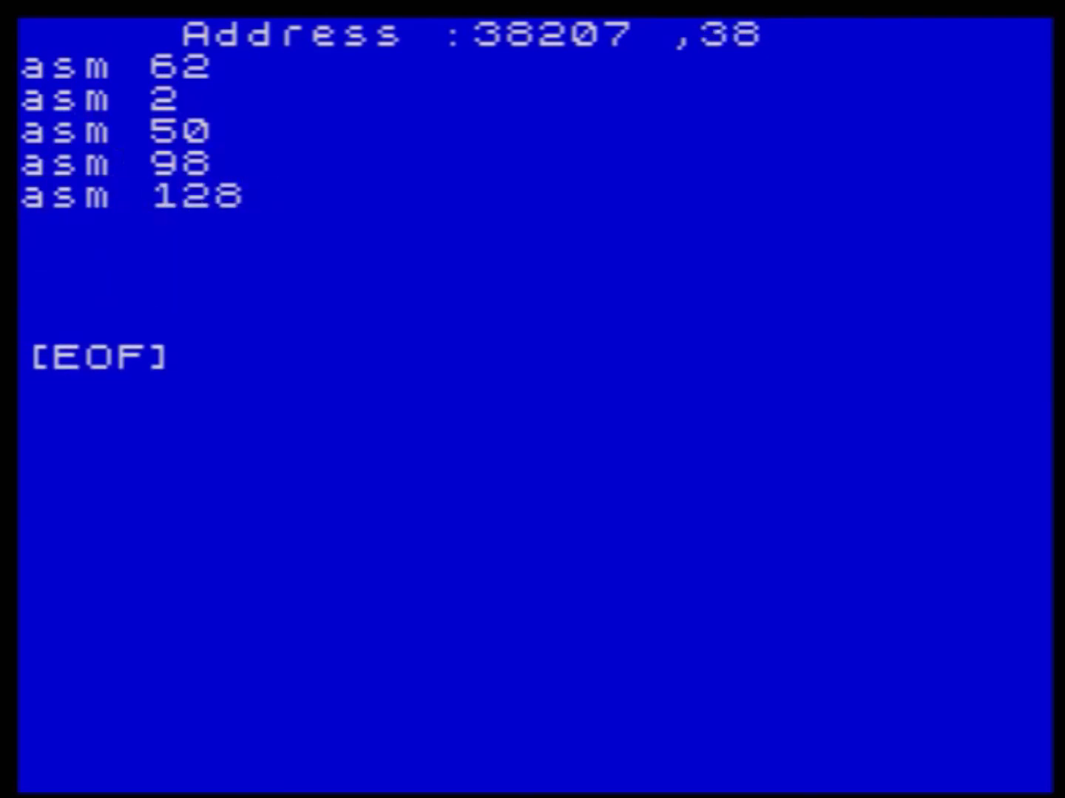
pyautogui.press('Return')
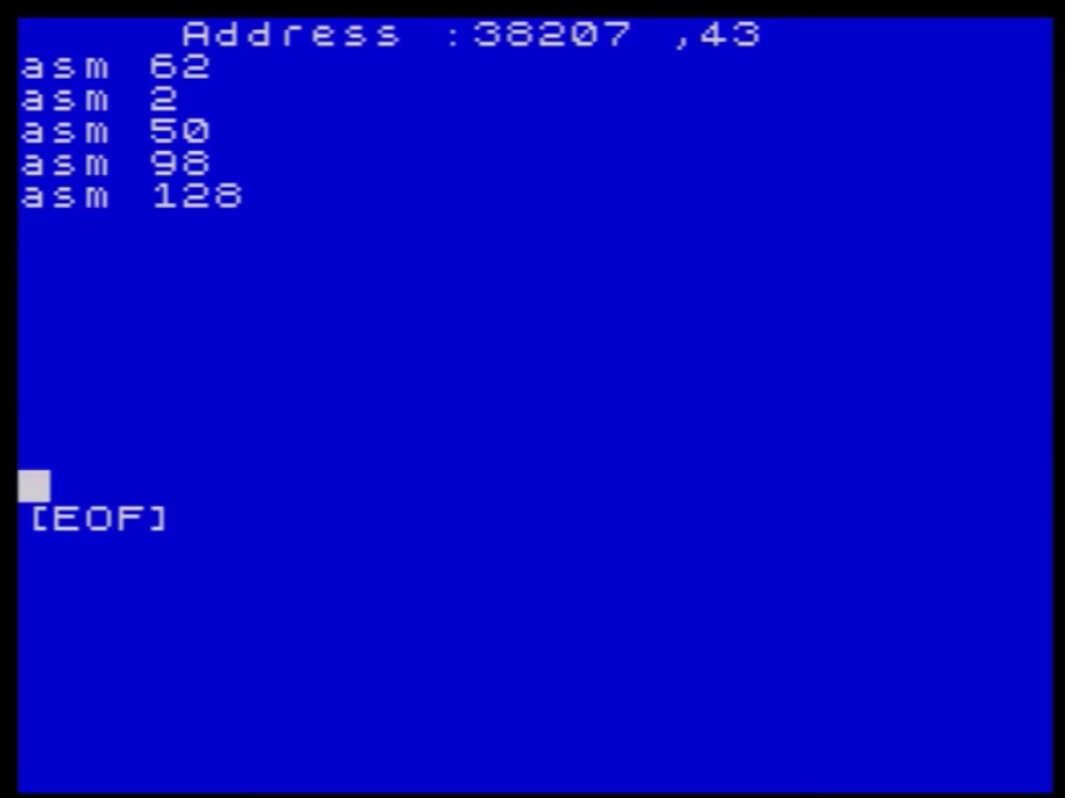
# - Below the gap, enter a closing block of asm 62, asm 3, asm 50, asm 98 and asm 128 on separate lines
pyautogui.write('asm ')
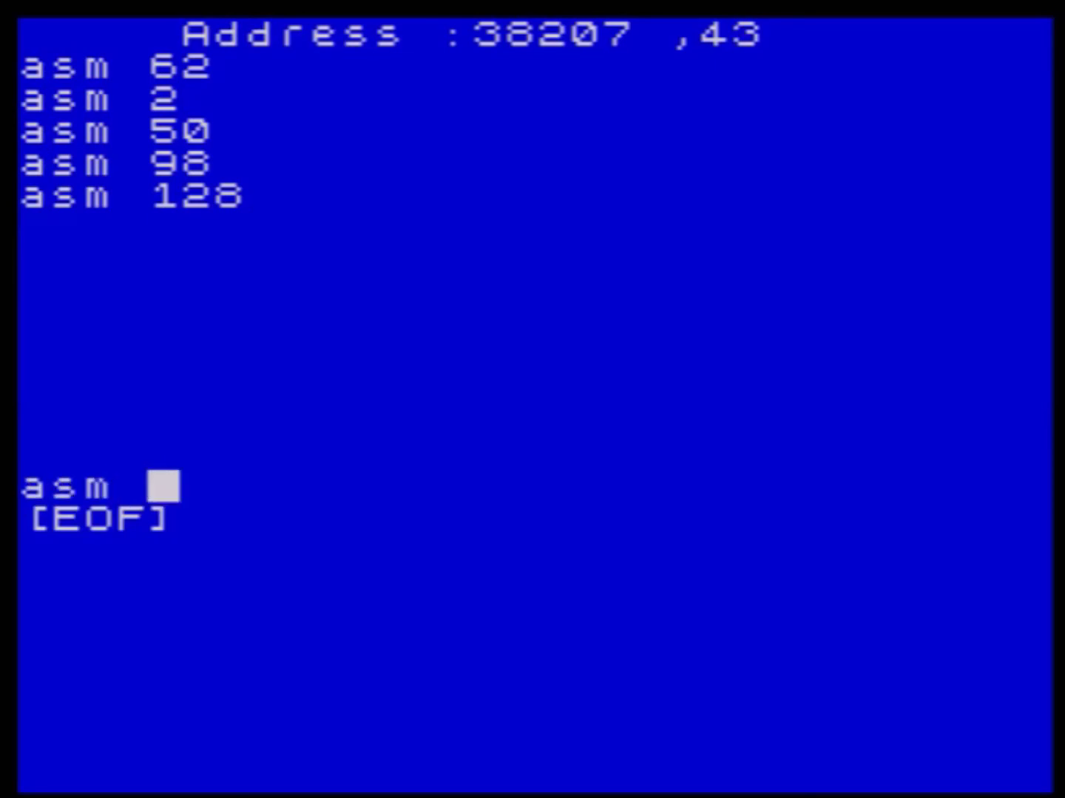
pyautogui.write('62')
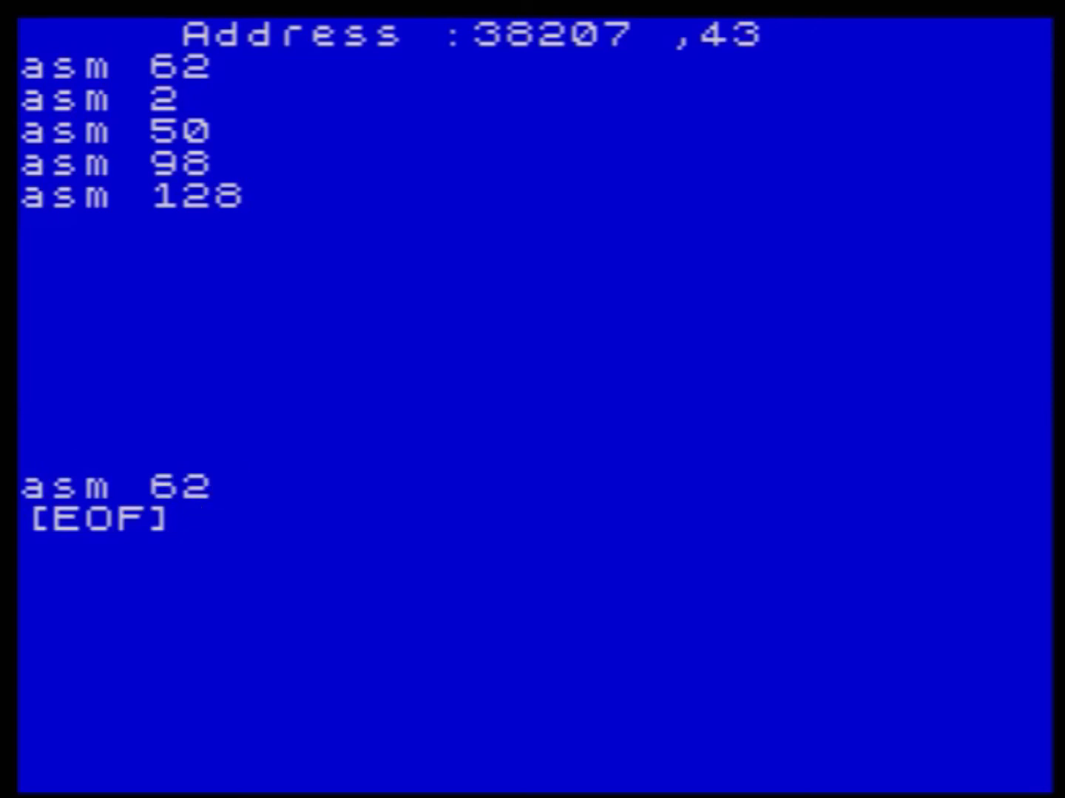
pyautogui.press('Return')
pyautogui.write('asm 3')
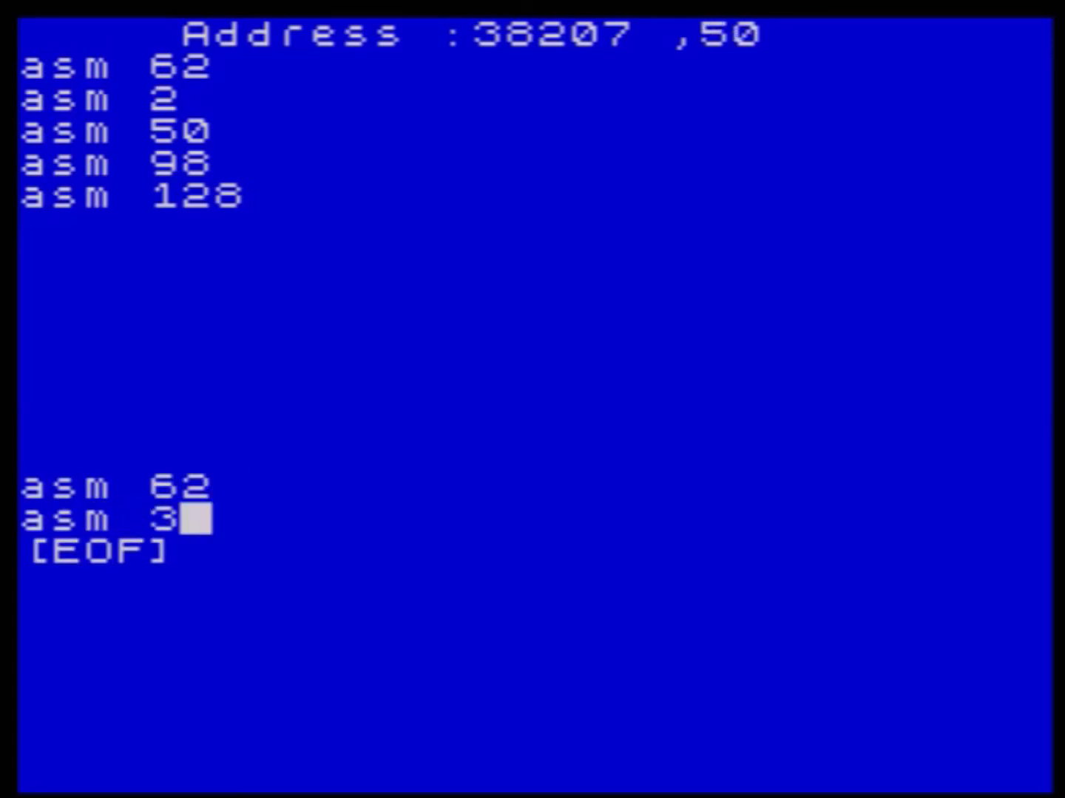
pyautogui.press('Return')
pyautogui.write('asm 50')
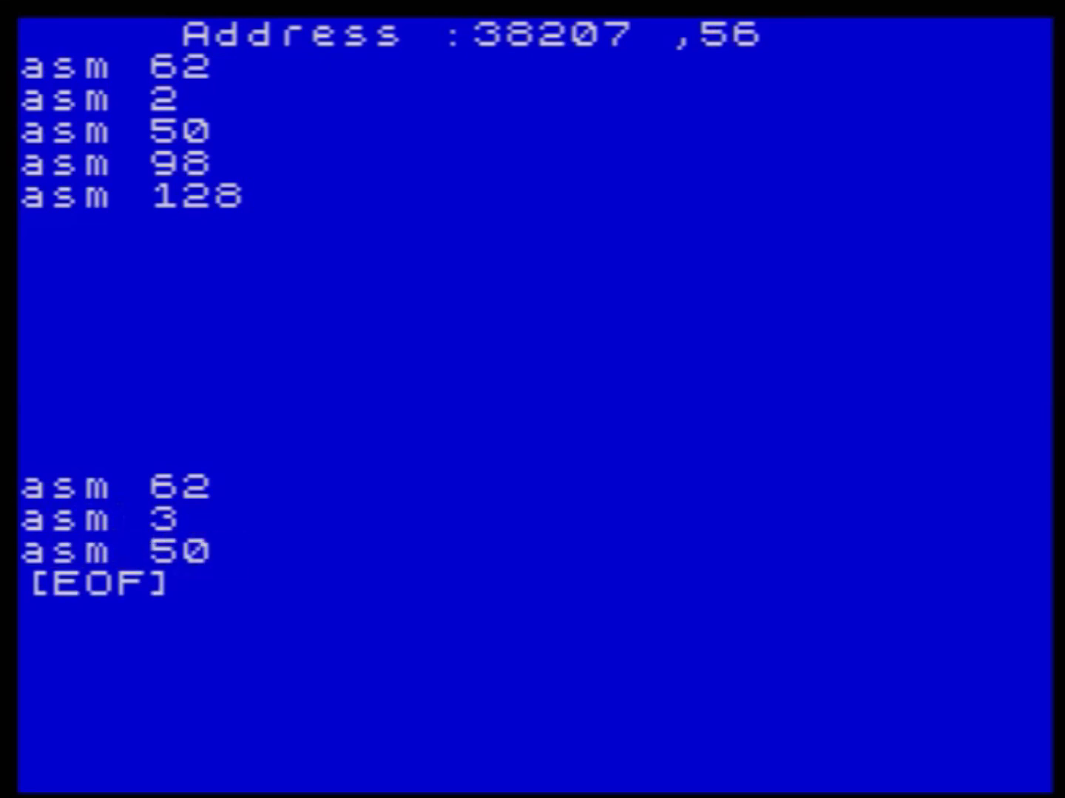
pyautogui.press('Return')
pyautogui.write('am')
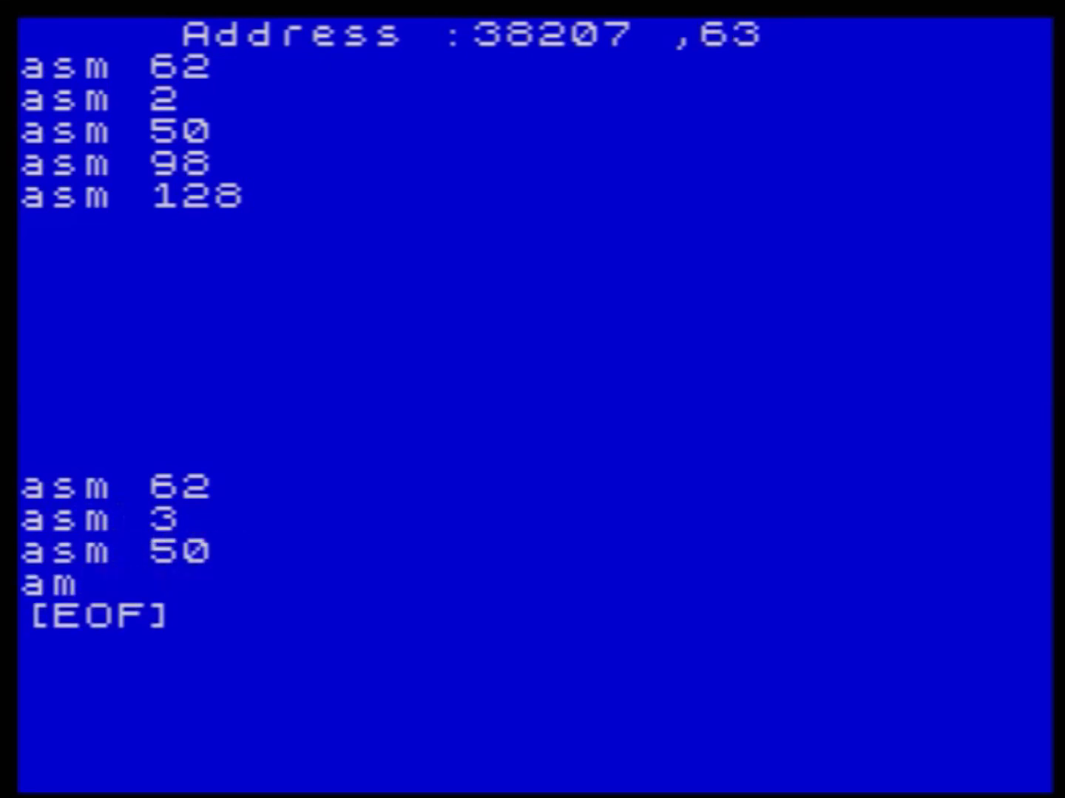
pyautogui.press('BackSpace')
pyautogui.write('sm 98')
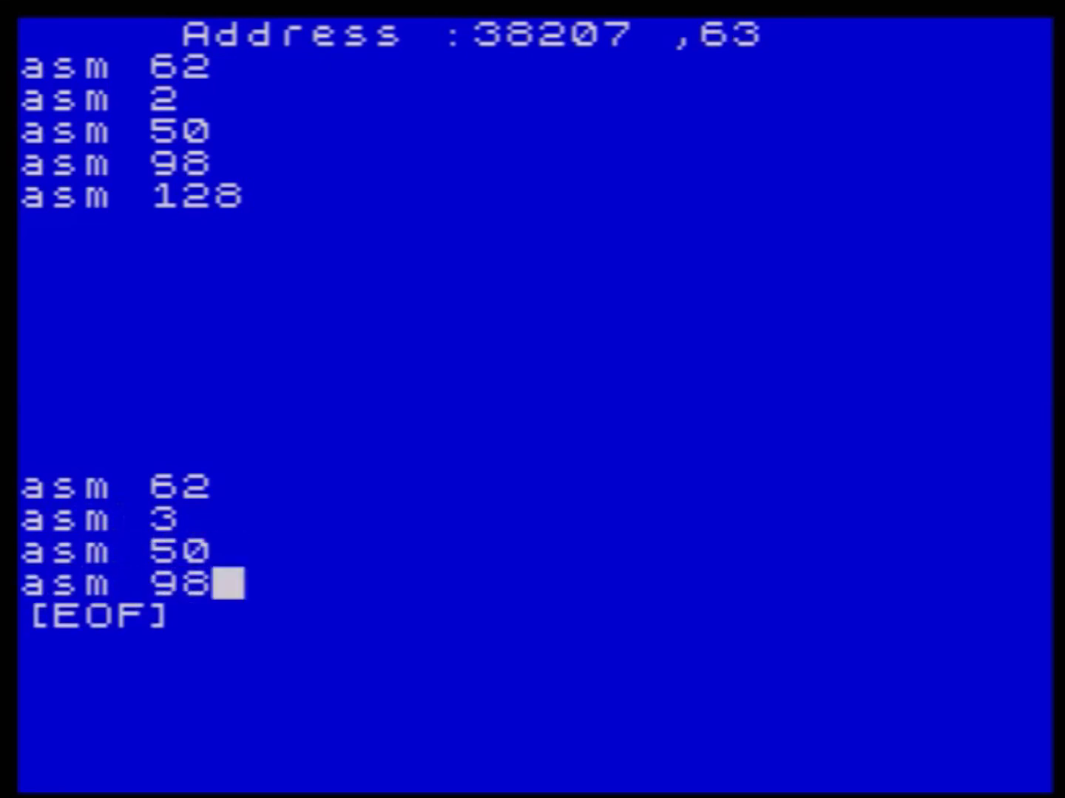
pyautogui.press('Return')
pyautogui.write('asm 127')
pyautogui.press('BackSpace')
pyautogui.write('8')
# - In the gap, one blank line below the first block, enter asm 62, asm 0, asm 50, asm 114 and asm 128 on separate lines
pyautogui.press('Up')
pyautogui.press('Up')
pyautogui.press('Up')
pyautogui.press('Up')
pyautogui.press('Up')
pyautogui.press('Up')
pyautogui.press('Up')
pyautogui.press('Up')
pyautogui.press('Up')
pyautogui.press('Up')
pyautogui.press('Up')
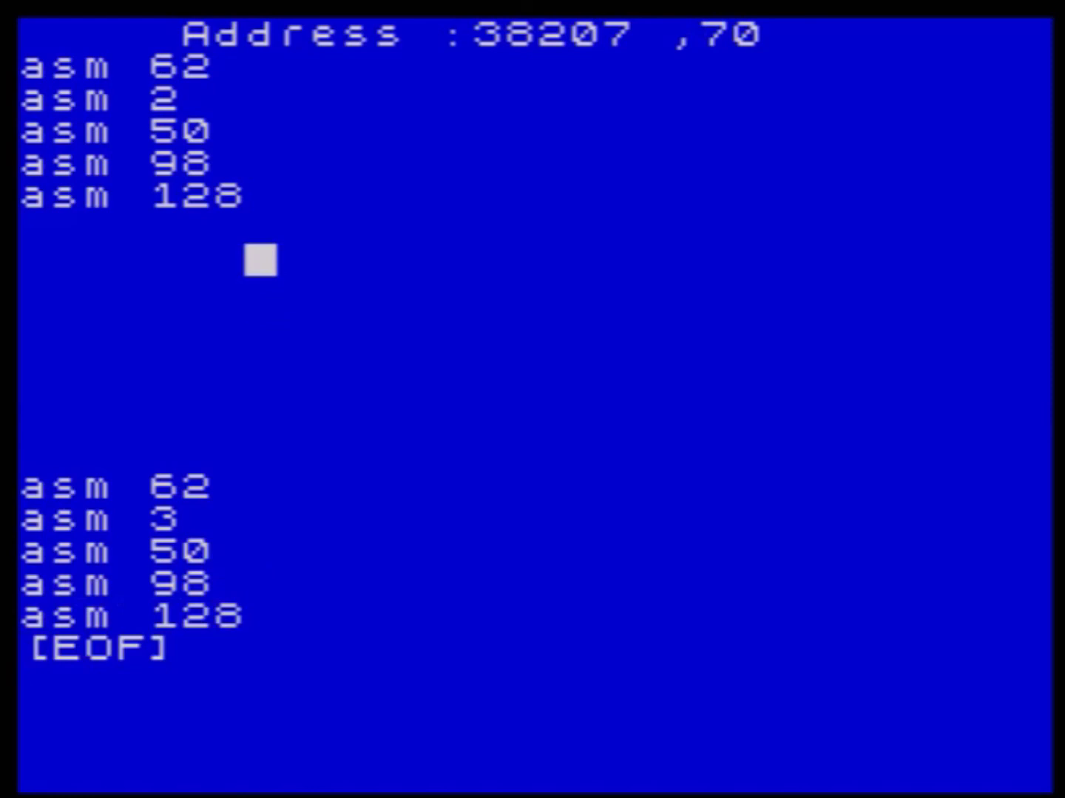
pyautogui.press('Left')
pyautogui.press('Left')
pyautogui.press('Left')
pyautogui.press('Left')
pyautogui.press('Left')
pyautogui.press('Left')
pyautogui.press('Left')
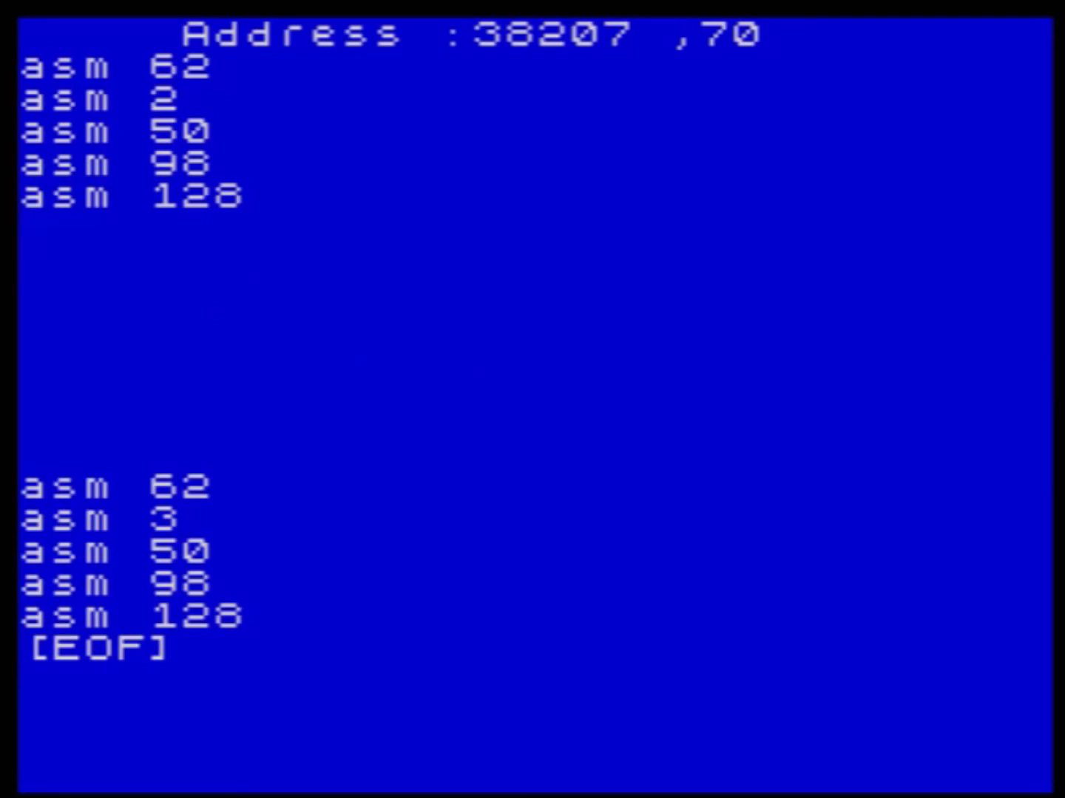
pyautogui.write('asm ')
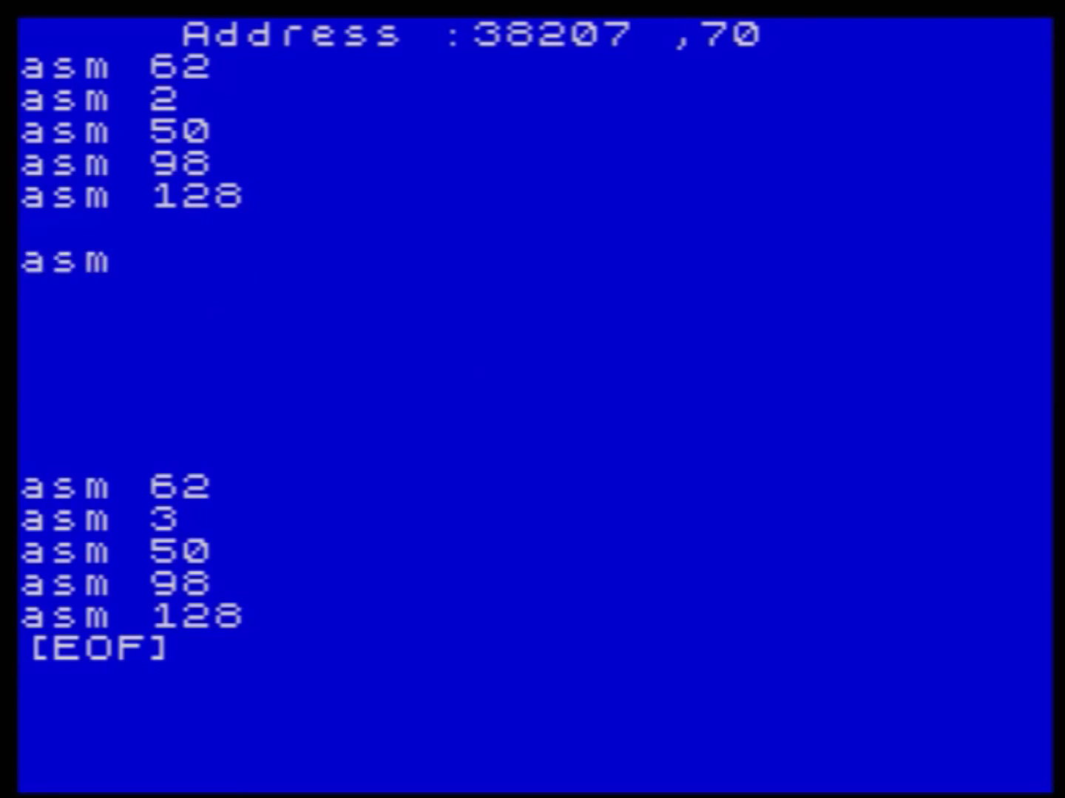
pyautogui.write('7')
pyautogui.press('BackSpace')
pyautogui.write('62')
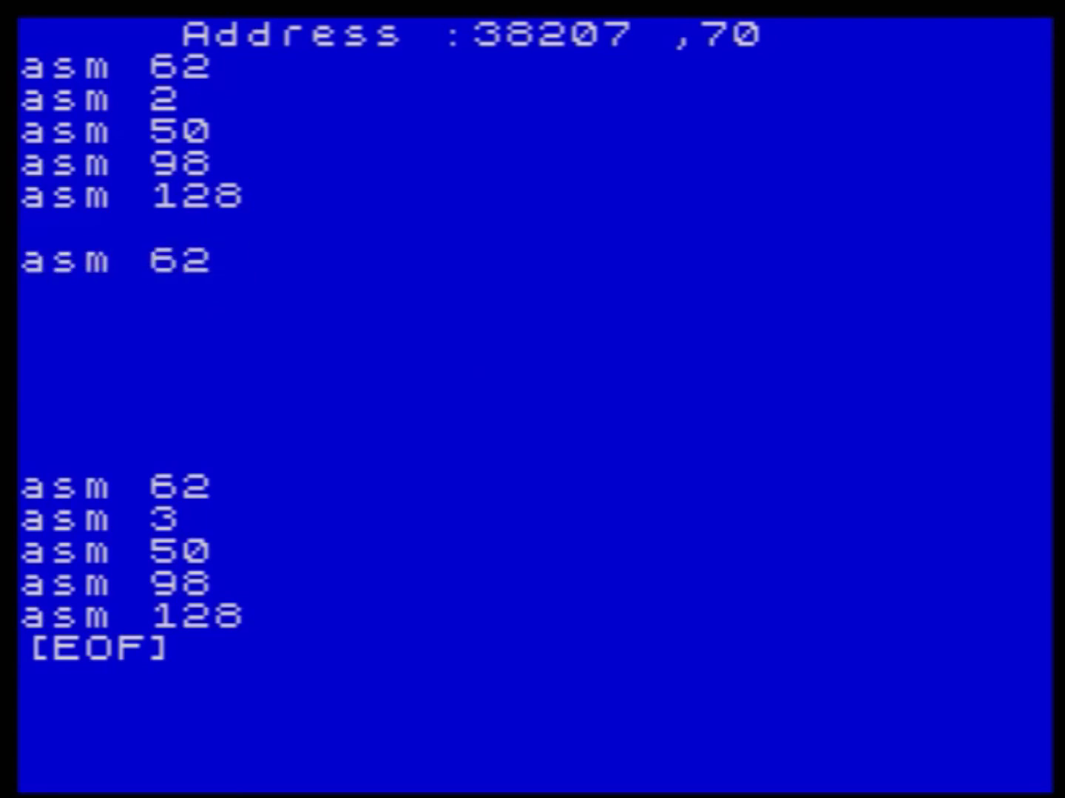
pyautogui.press('Return')
pyautogui.write('asm 0')
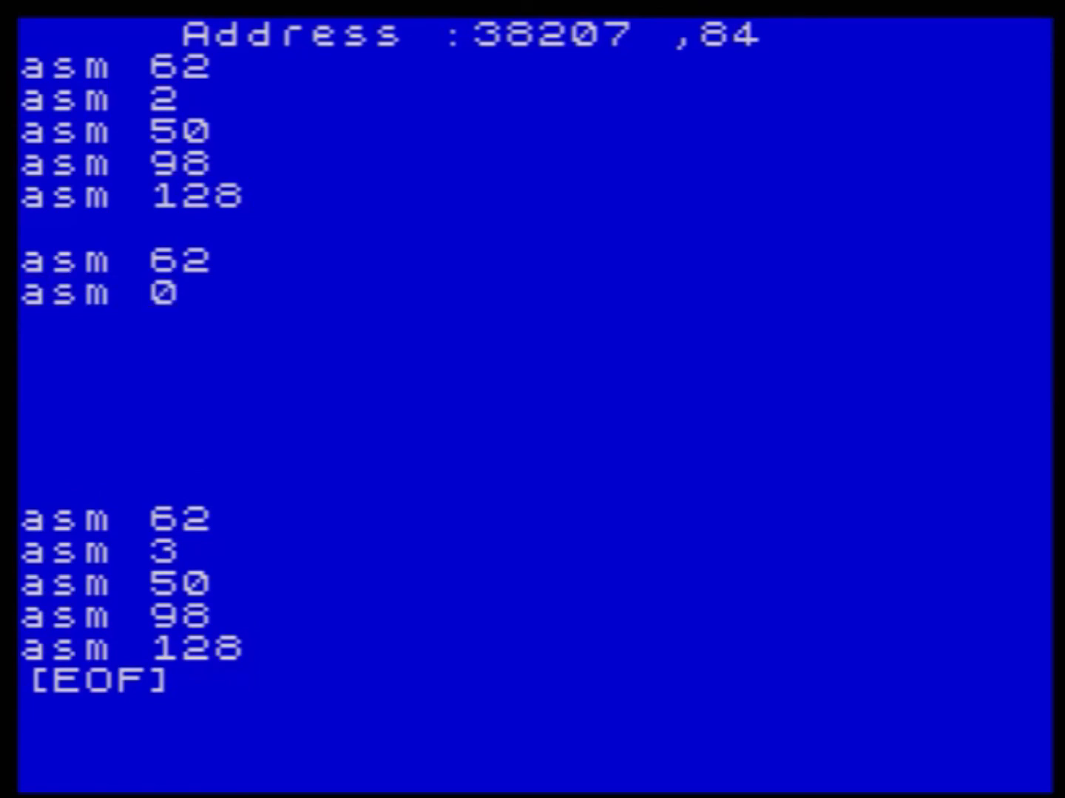
pyautogui.press('Return')
pyautogui.write('asm 5')
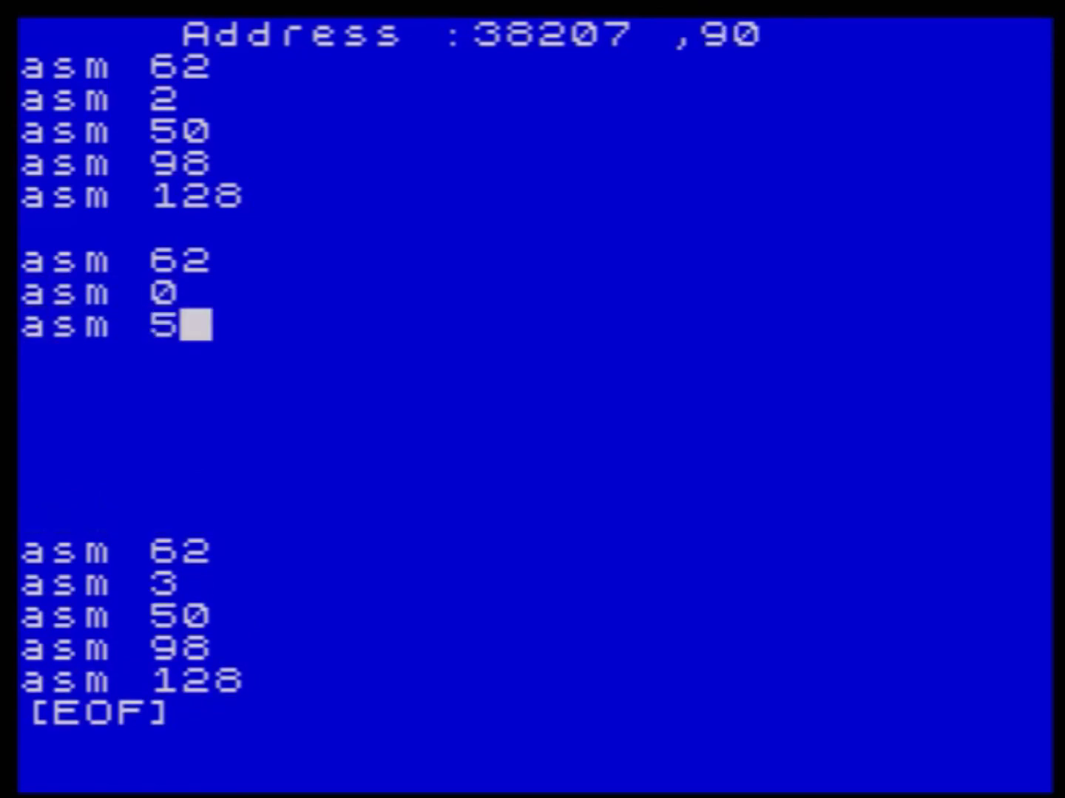
pyautogui.write('0')
pyautogui.press('Return')
pyautogui.write('asm')
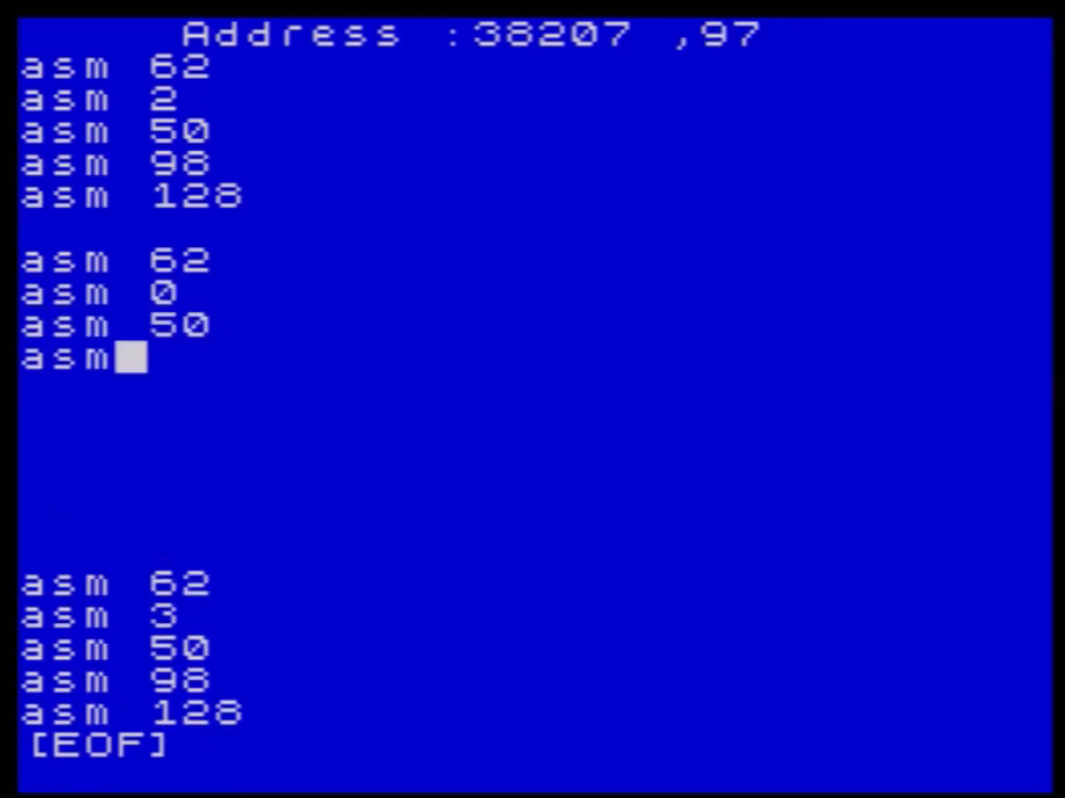
pyautogui.write(' 114')
pyautogui.press('Return')
pyautogui.write('asm 1')
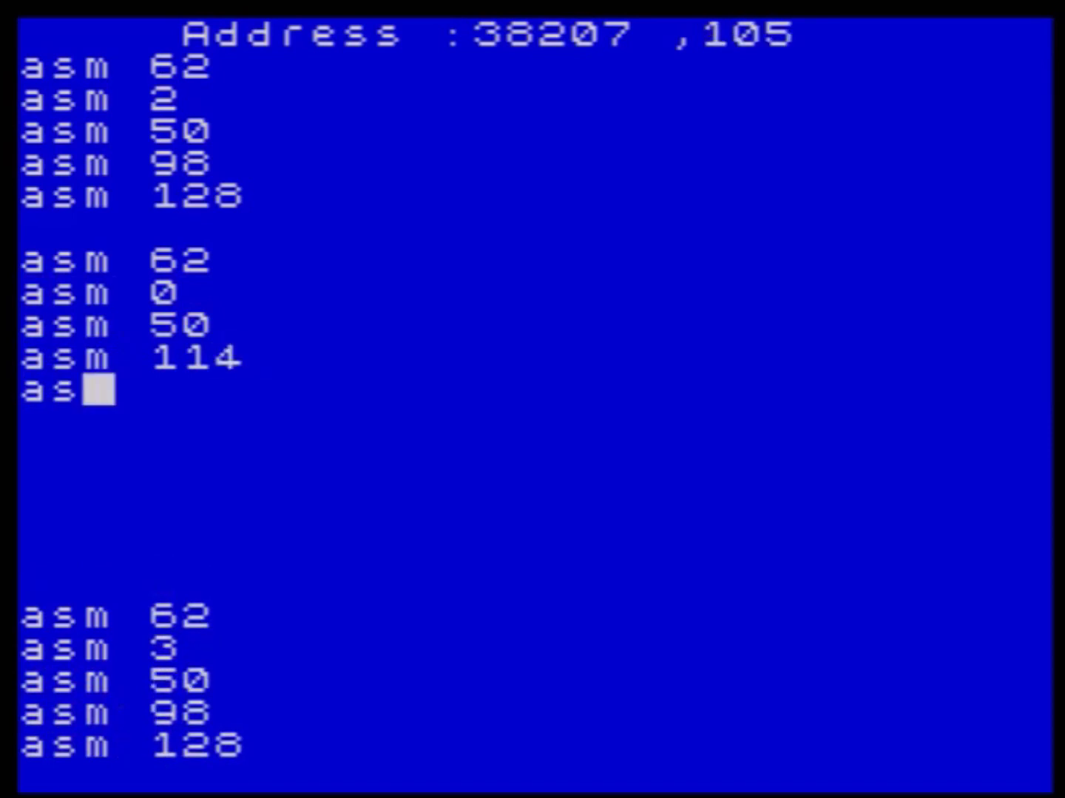
pyautogui.write('28')
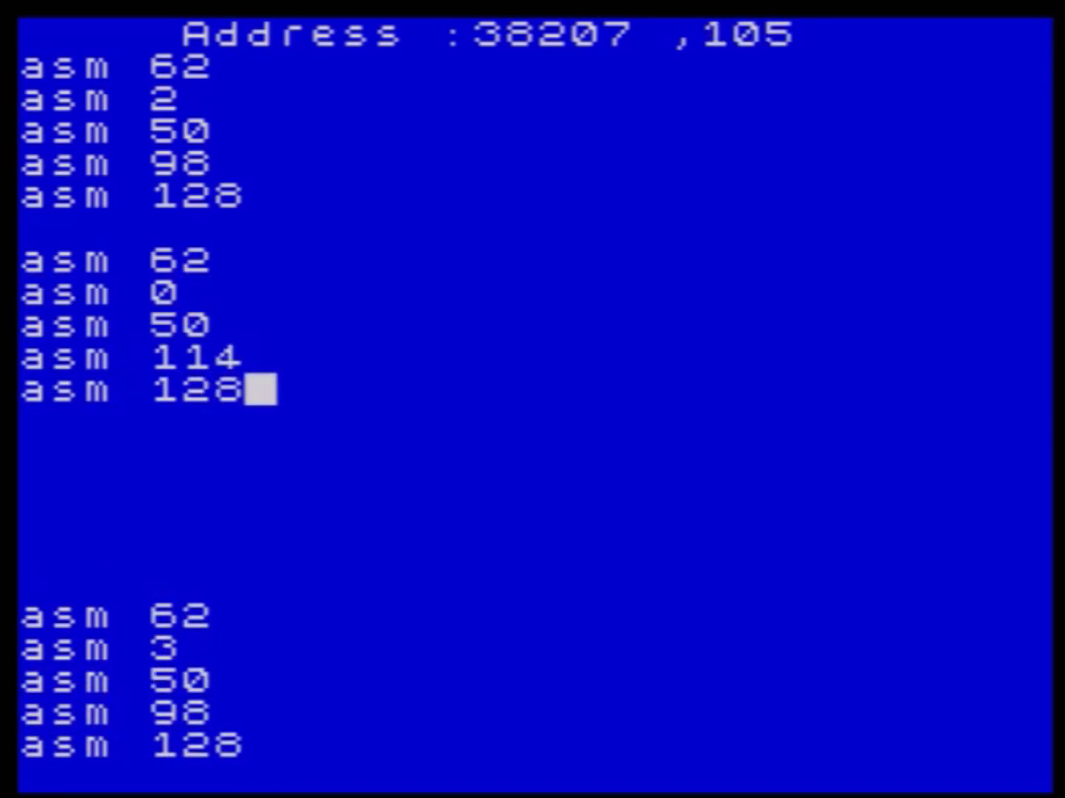
# - Three blank lines below the second block, enter asm 62, asm 119, asm 50, asm 114 and asm 128 on separate lines
pyautogui.press('Left')
pyautogui.press('Left')
pyautogui.press('Left')
pyautogui.press('Left')
pyautogui.press('Left')
pyautogui.press('Left')
pyautogui.press('Left')
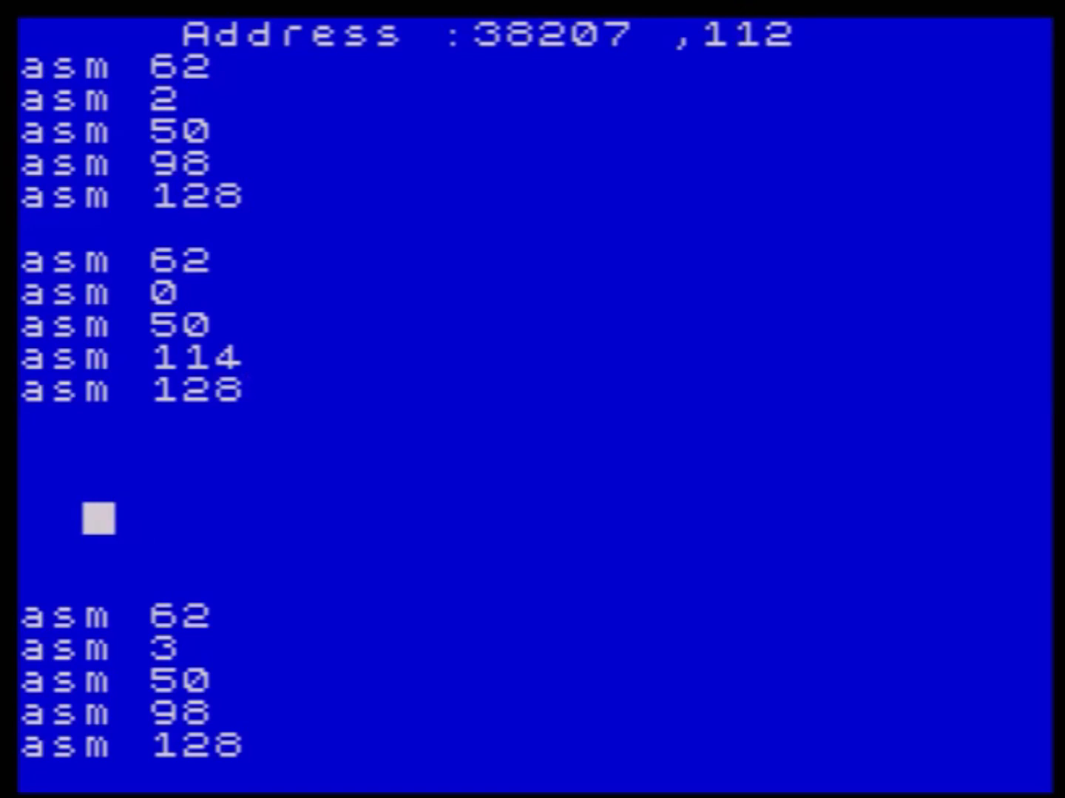
pyautogui.write('asm')
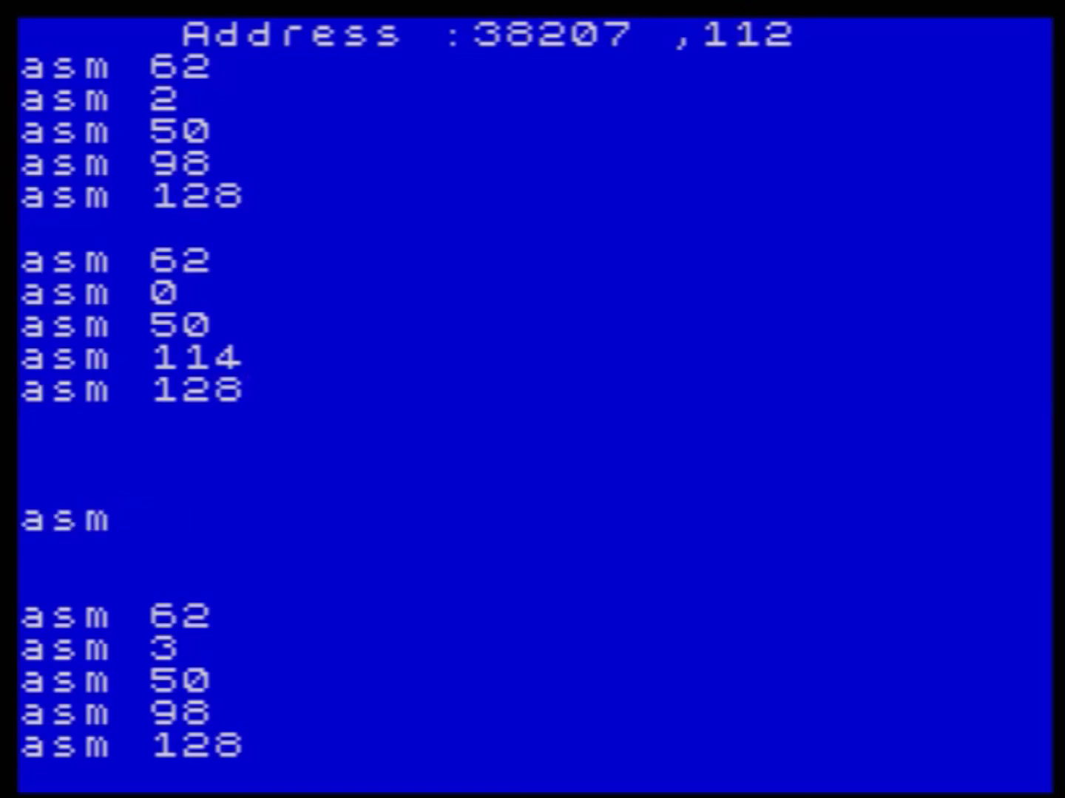
pyautogui.write('62')
pyautogui.press('Return')
pyautogui.write('199')
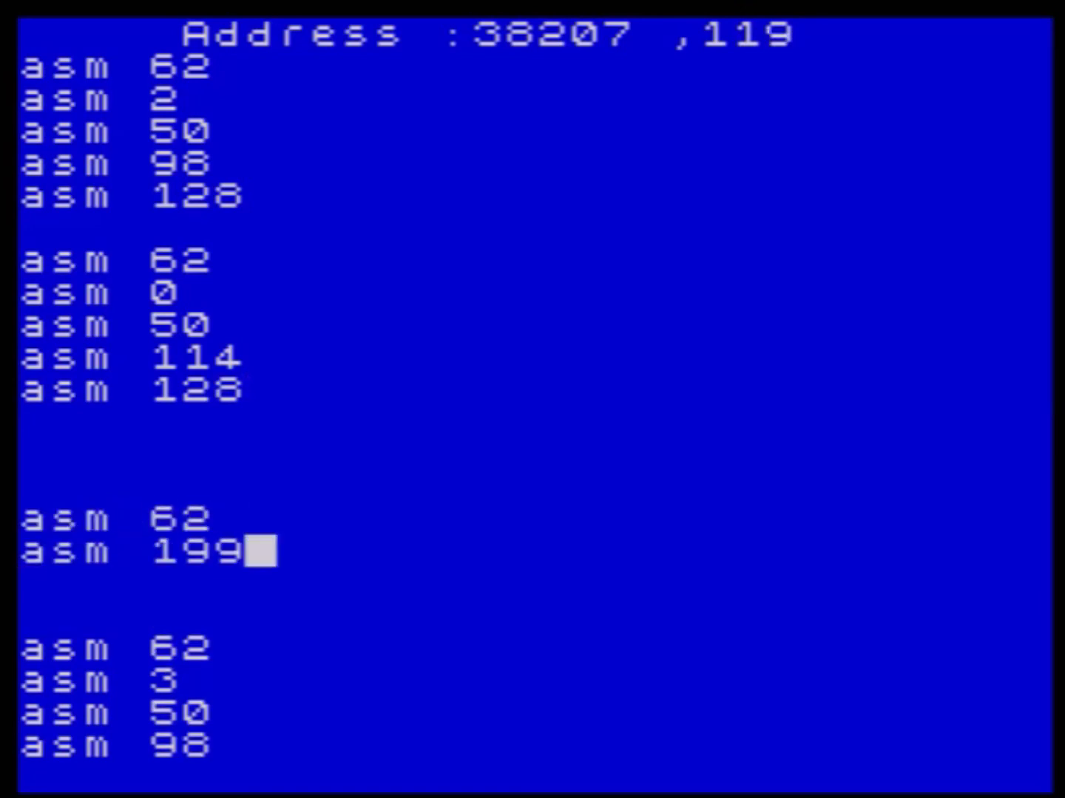
pyautogui.press('BackSpace')
pyautogui.press('BackSpace')
pyautogui.write('19')
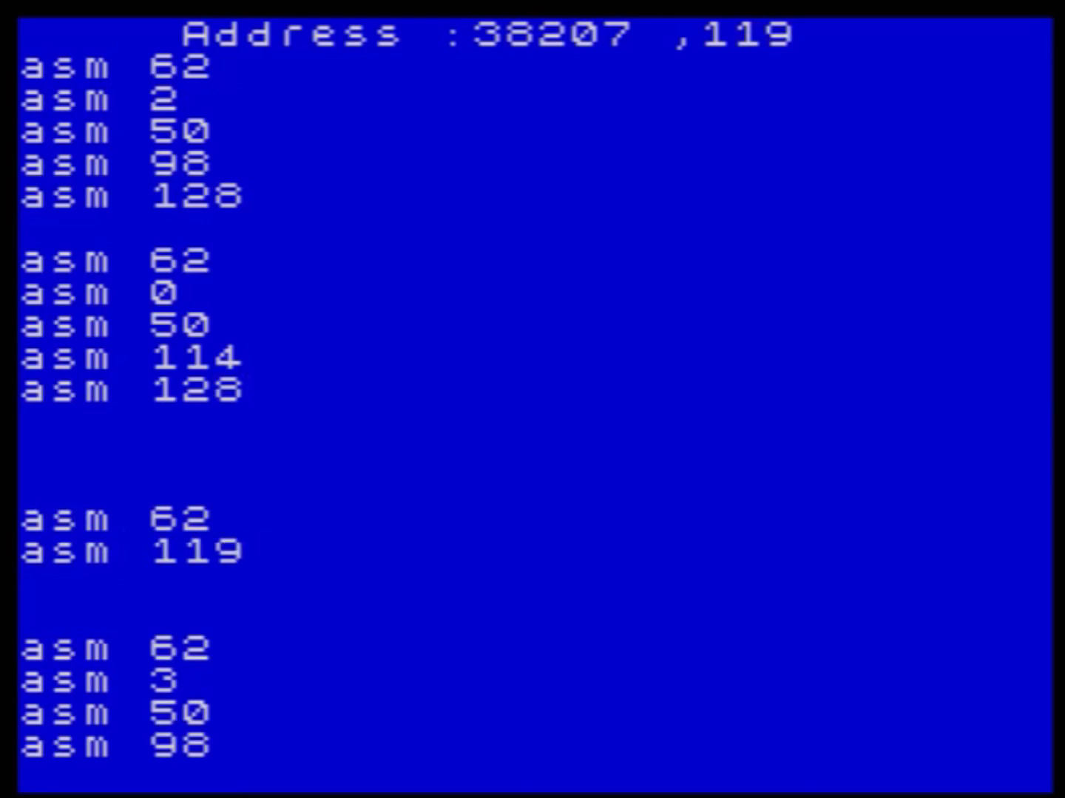
pyautogui.press('Return')
pyautogui.write('50')
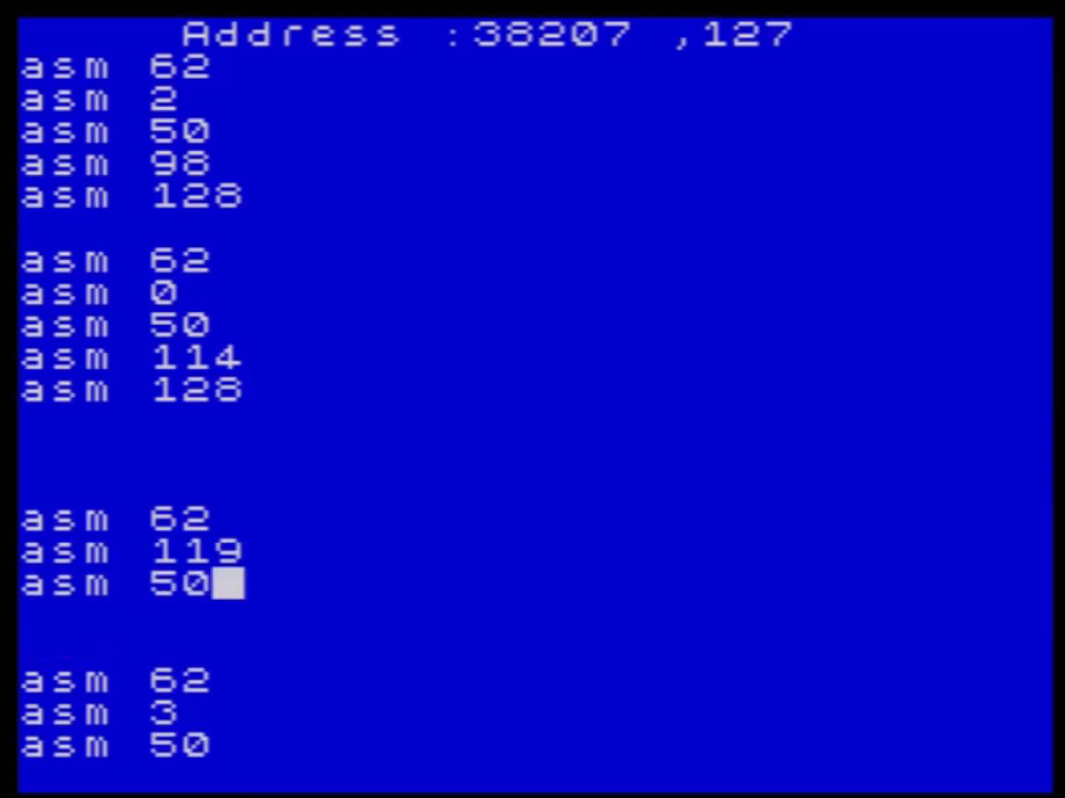
pyautogui.press('Return')
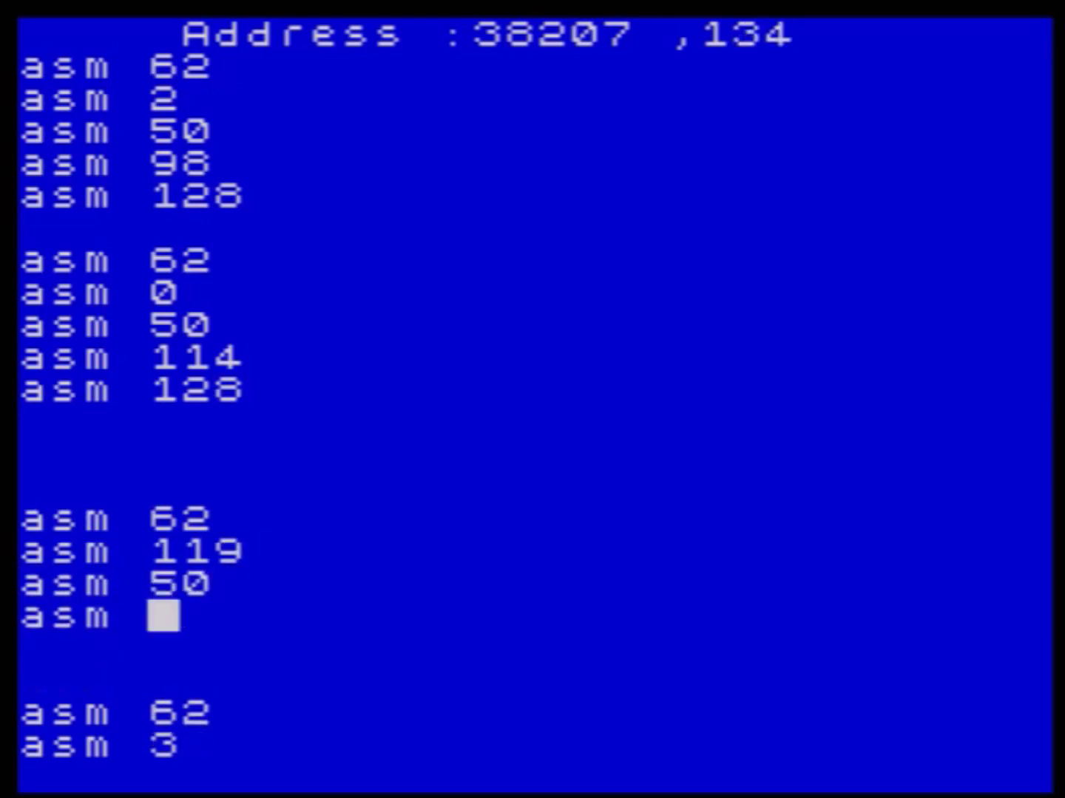
pyautogui.write('114')
pyautogui.press('Return')
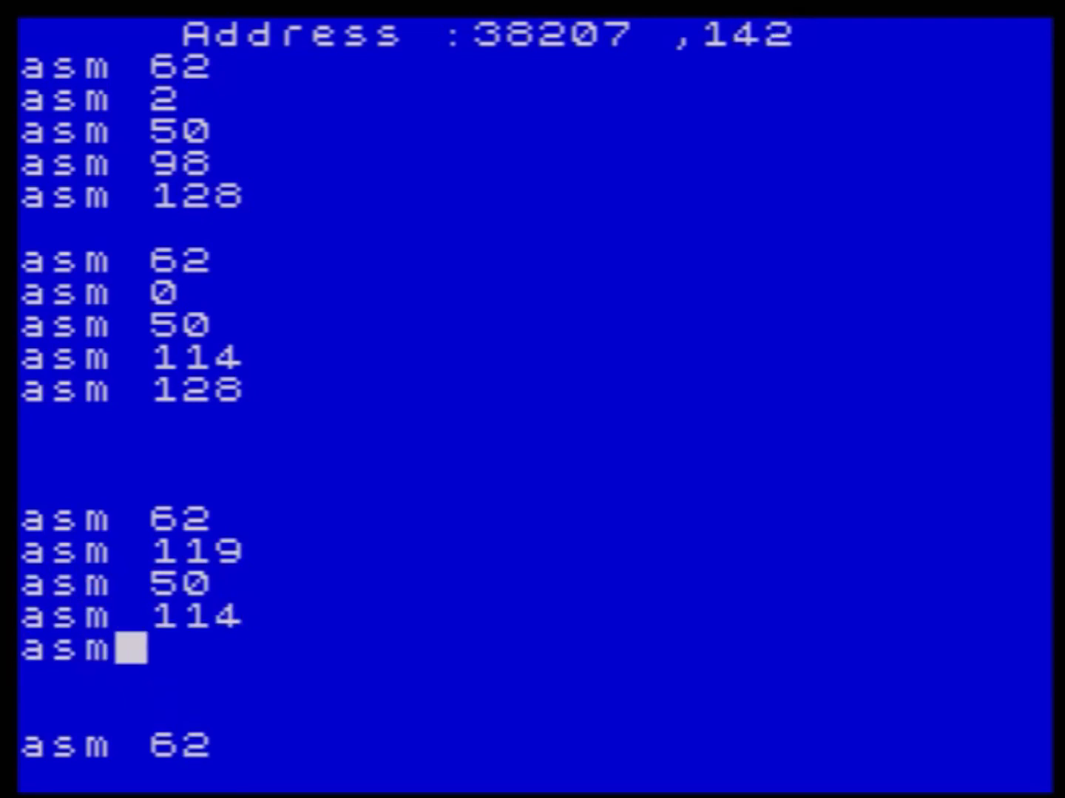
pyautogui.write('128')
pyautogui.press('Return')
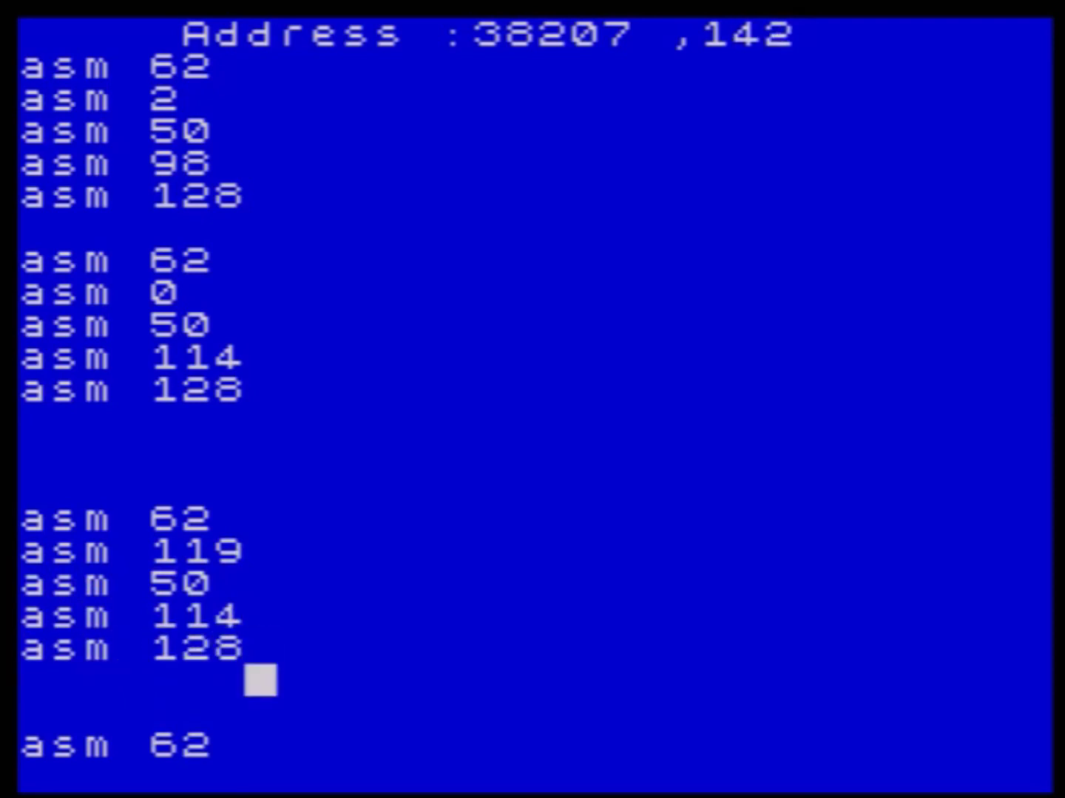
# - Review the asm listing down to the closing block and back up to its first line
pyautogui.press('Down')
pyautogui.press('Down')
pyautogui.press('Down')
pyautogui.press('Down')
pyautogui.press('Down')
pyautogui.press('Down')
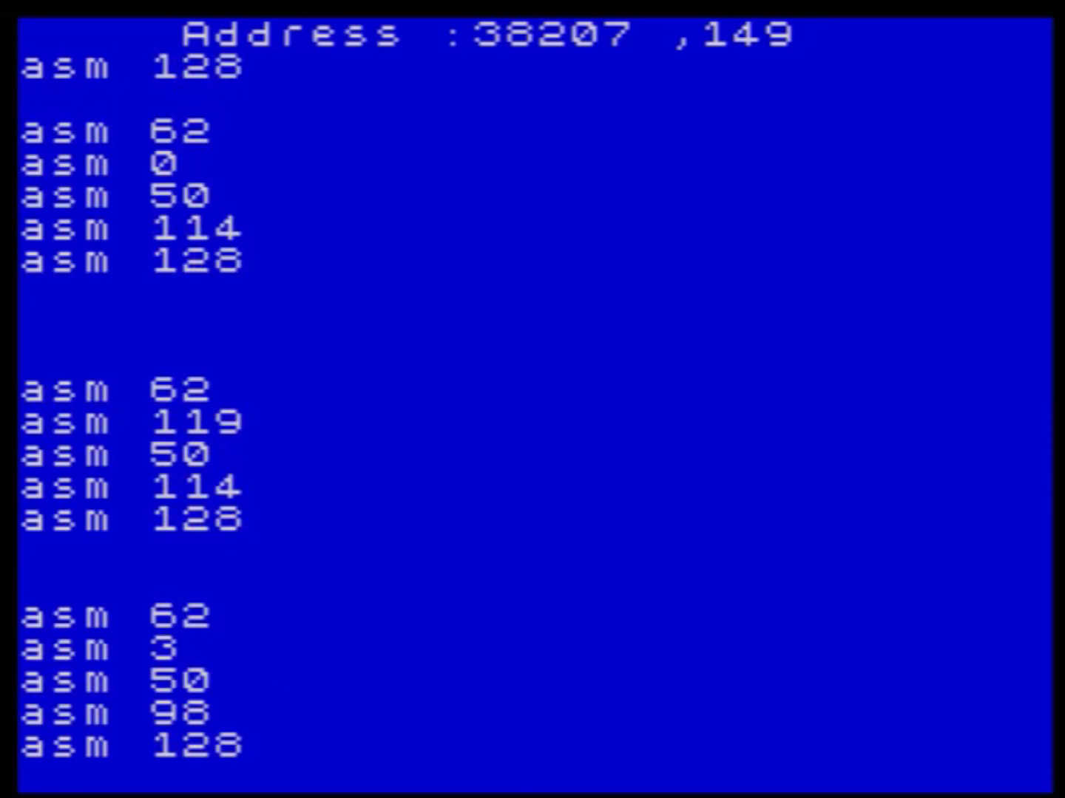
pyautogui.press('Up')
pyautogui.press('Up')
pyautogui.press('Up')
pyautogui.press('Up')
pyautogui.press('Up')
pyautogui.press('Up')
pyautogui.press('Up')
pyautogui.press('Up')
pyautogui.press('Up')
pyautogui.press('Up')
pyautogui.press('Up')
# - Add four blank lines to the gap above the asm 62, asm 119 block and enter sprink 2 in that gap
pyautogui.press('Down')
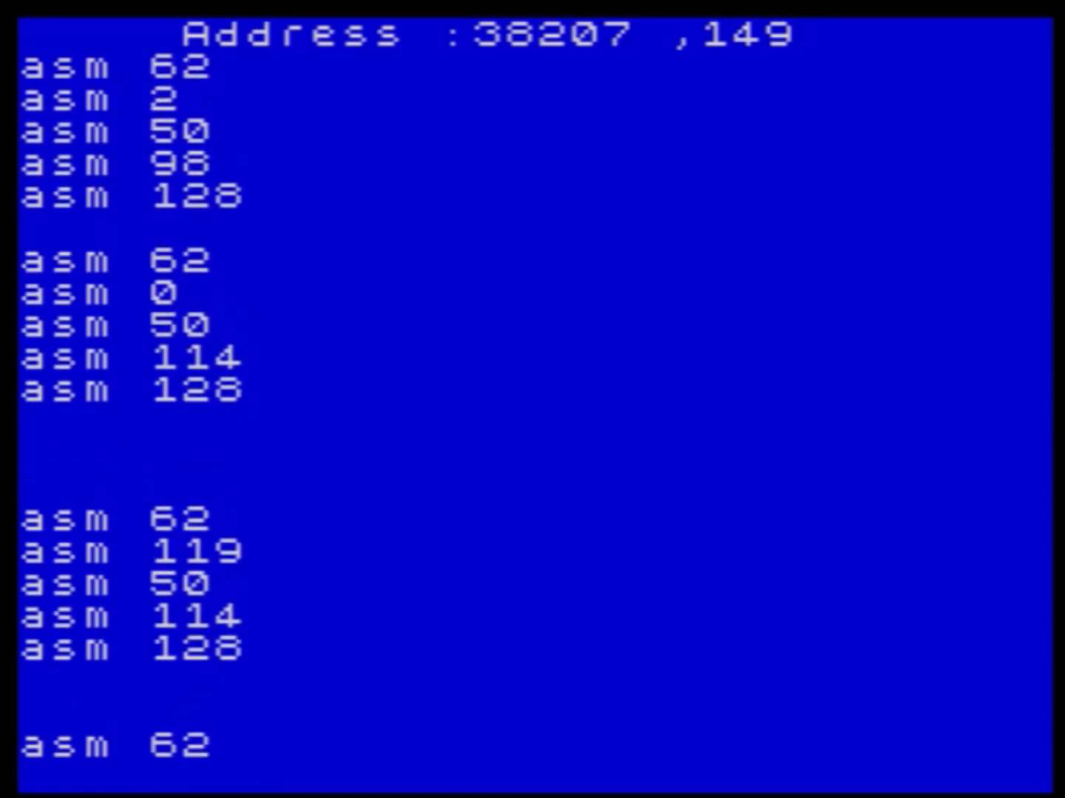
pyautogui.press('Down')
pyautogui.press('Down')
pyautogui.press('Down')
pyautogui.press('Left')
pyautogui.press('Left')
pyautogui.press('Left')
pyautogui.press('Left')
pyautogui.press('Left')
pyautogui.press('Left')
pyautogui.press('Return')
pyautogui.press('Return')
pyautogui.press('Return')
pyautogui.press('Return')
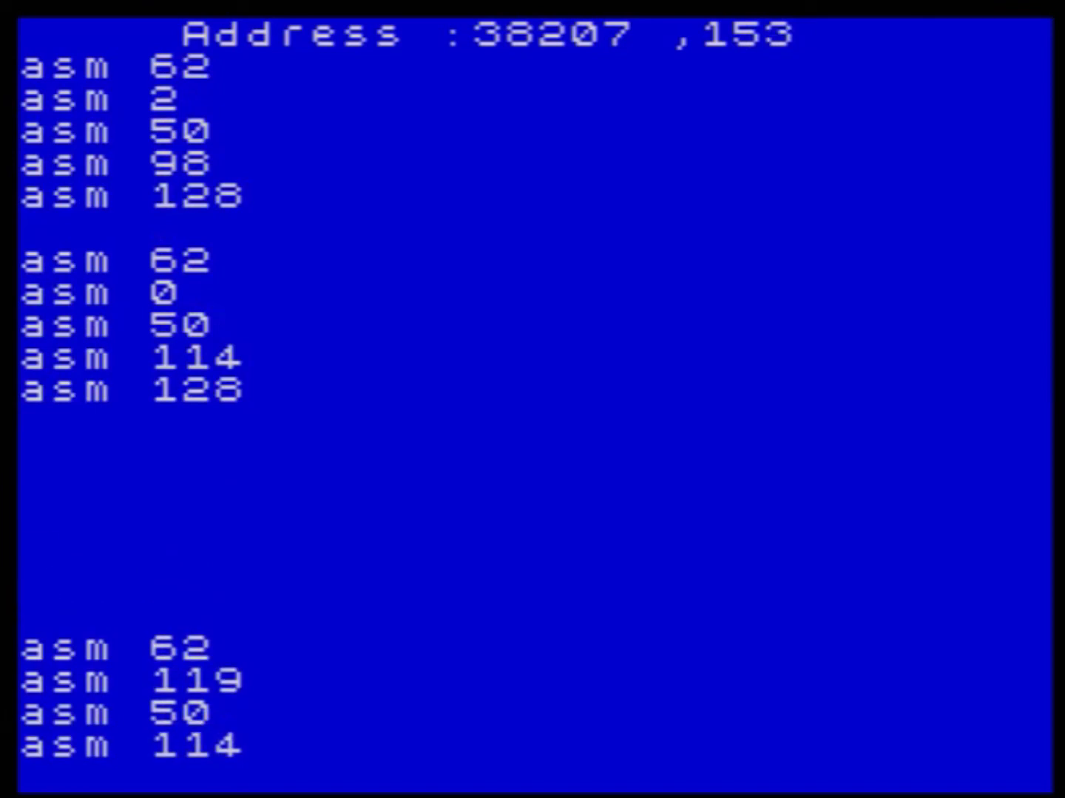
pyautogui.write('sprin')
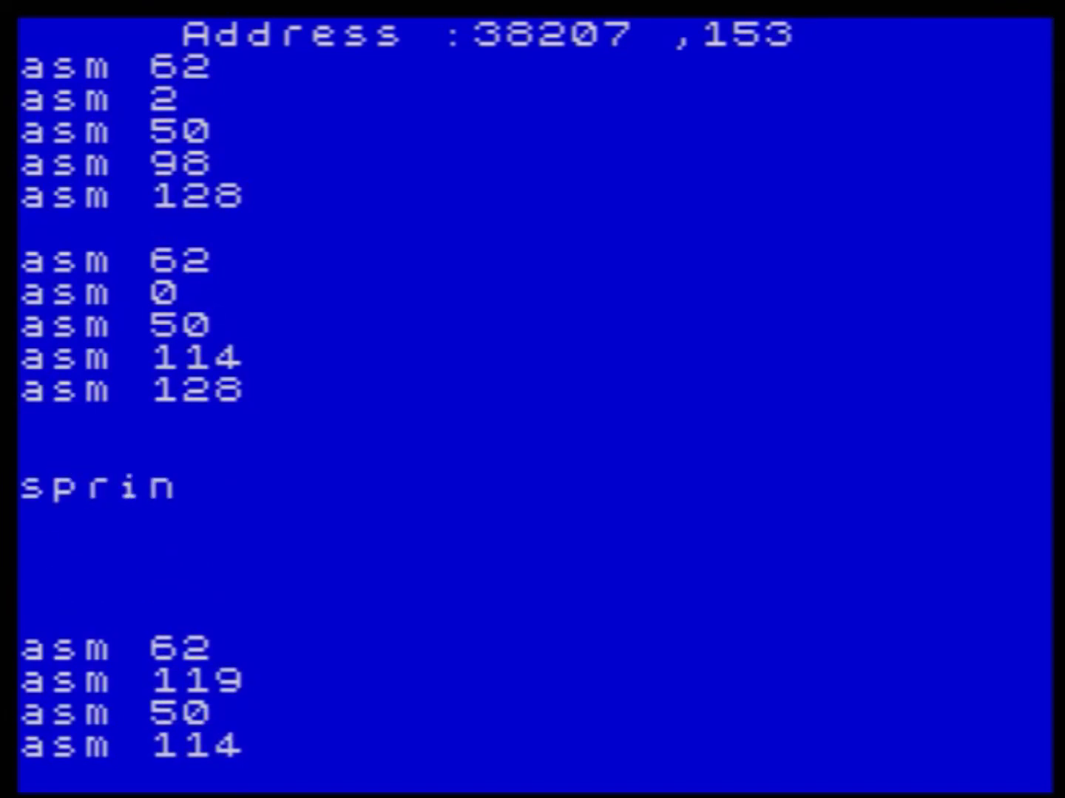
pyautogui.write('k 2')
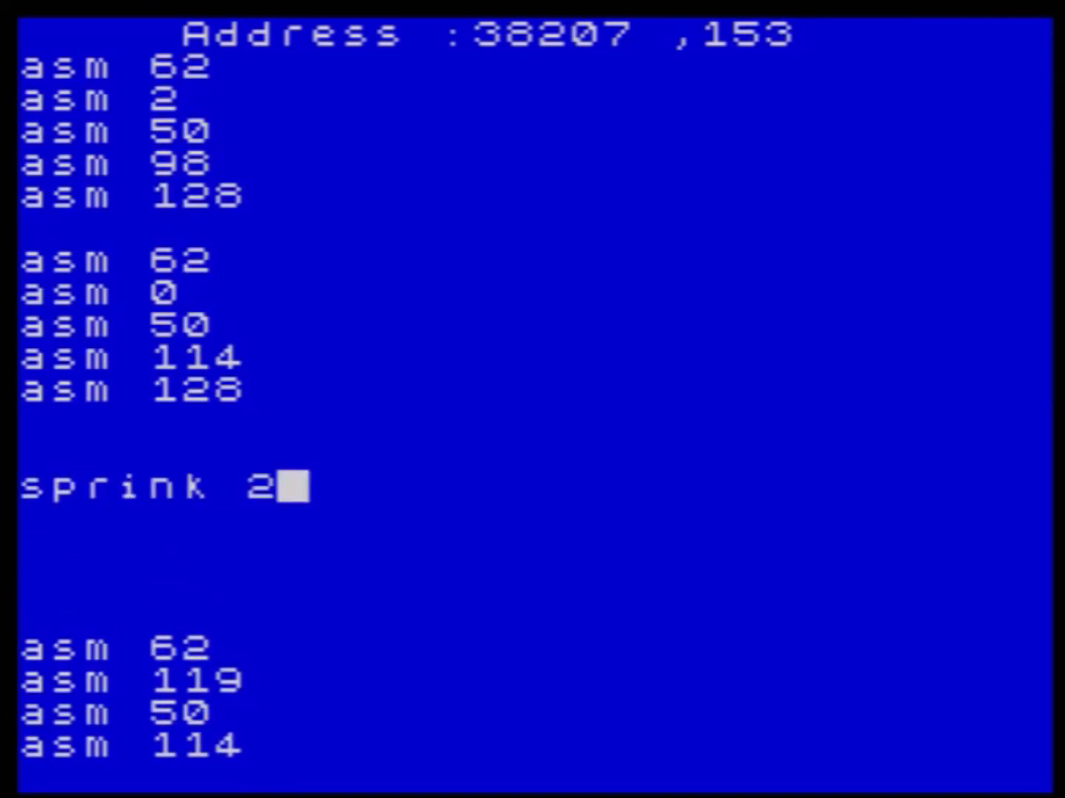
# - Compile the event code and test the game with the sprink 2 line in place
pyautogui.press('Escape')
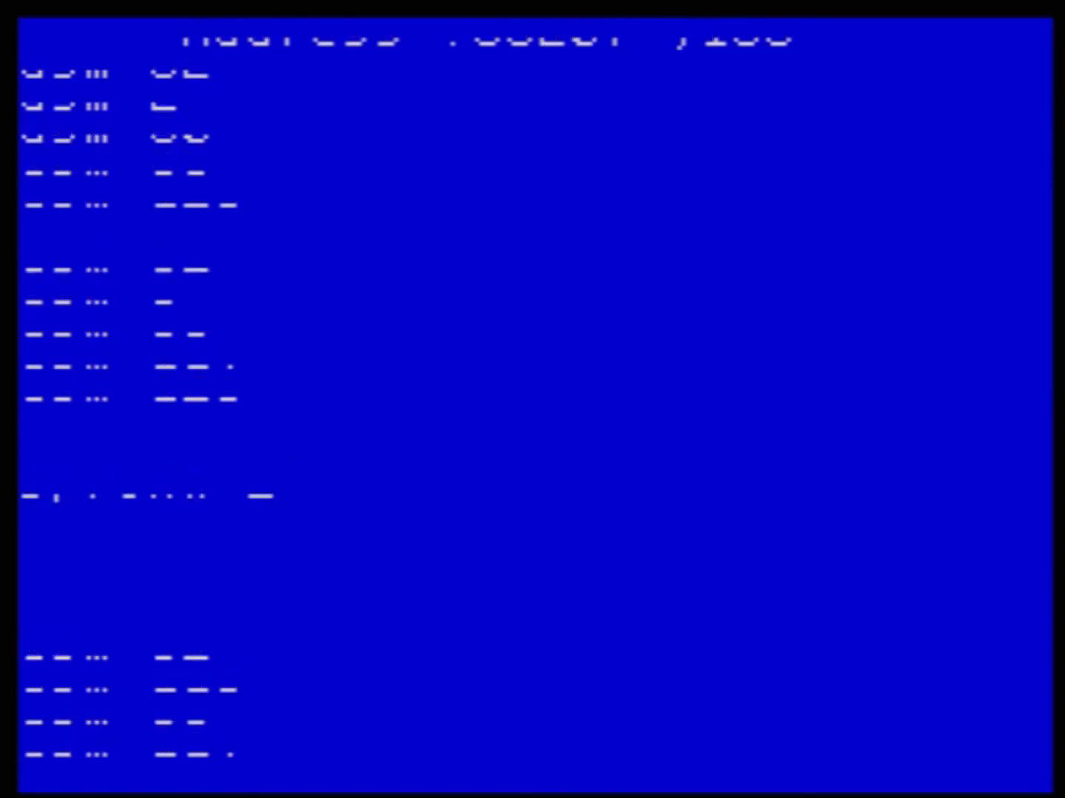
pyautogui.press('Escape')
pyautogui.press('x')
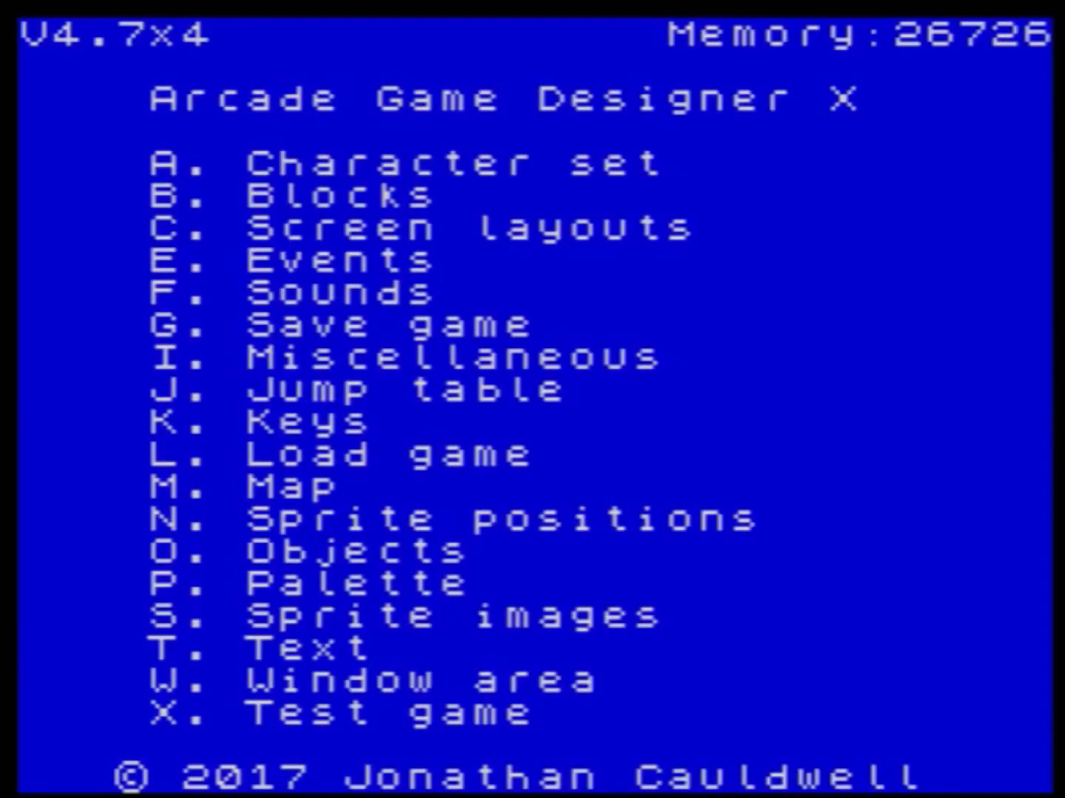
# - Reopen the Sprite type 2 event and enter add 8 to x and sprink 3 on separate lines directly below SPRINK 2
pyautogui.press('e')
pyautogui.press('Down')
pyautogui.press('Down')
pyautogui.press('Return')
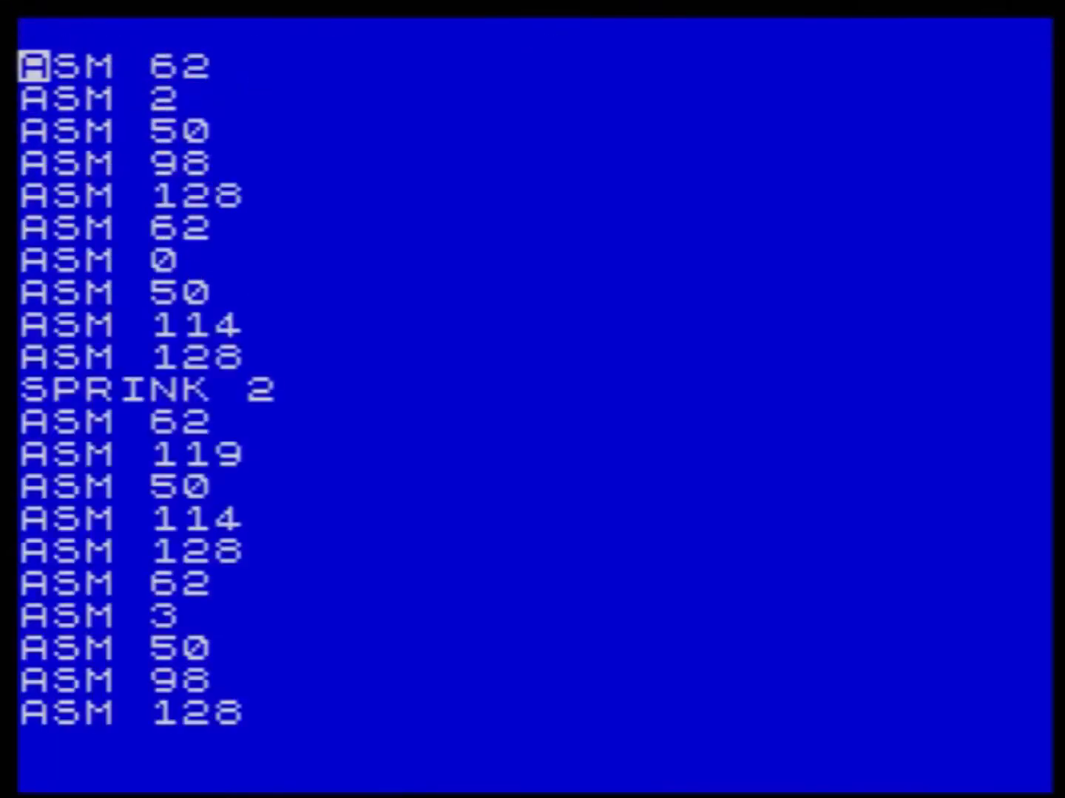
pyautogui.press('Down')
pyautogui.press('Down')
pyautogui.press('Down')
pyautogui.press('Down')
pyautogui.press('Down')
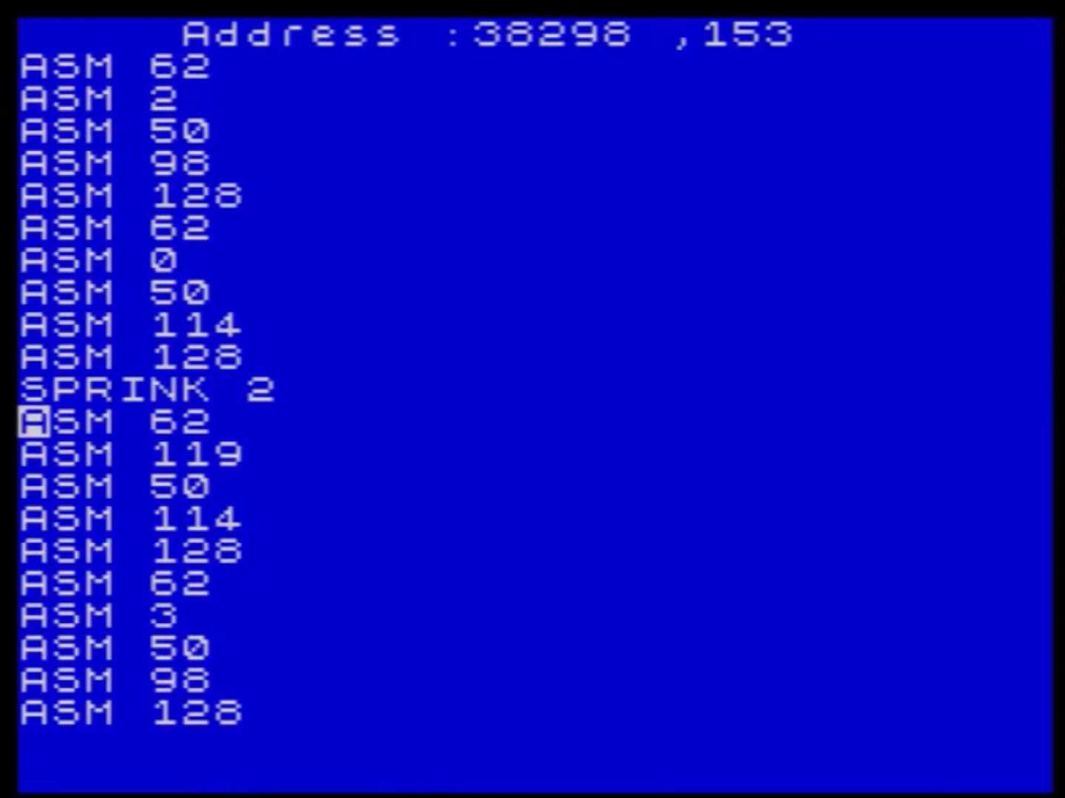
pyautogui.press('Return')
pyautogui.press('Return')
pyautogui.write('add 8 to x')
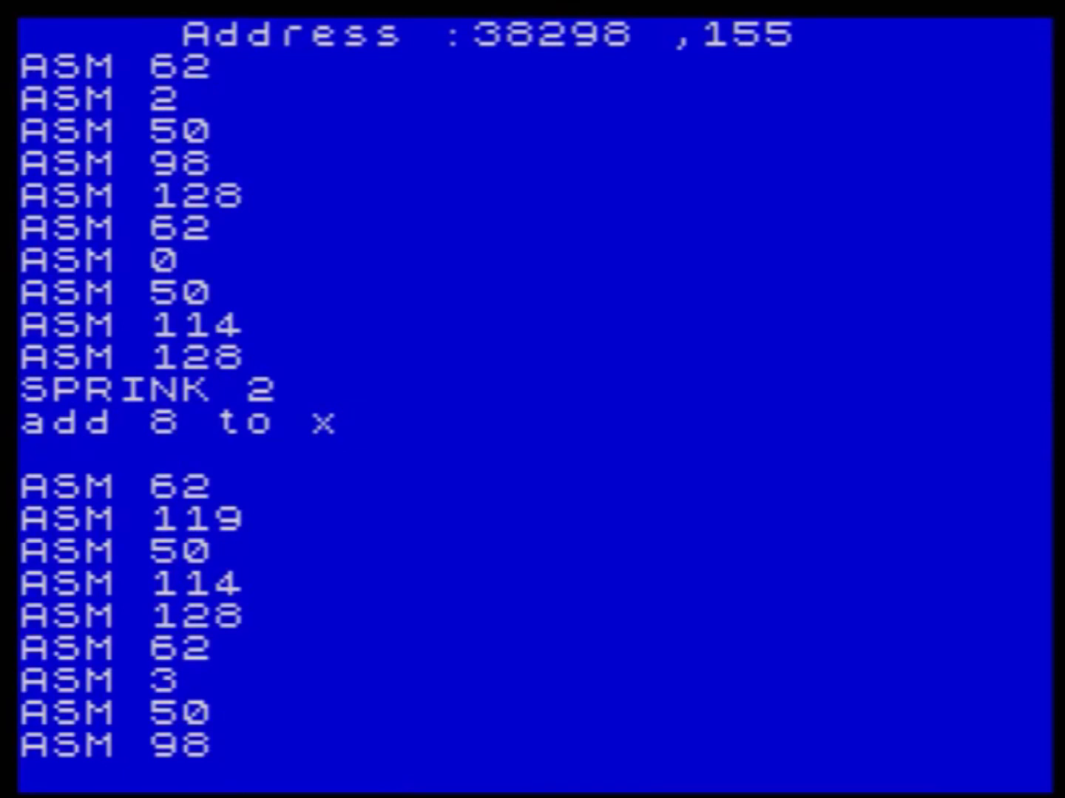
pyautogui.press('Return')
pyautogui.write('sprink 3')
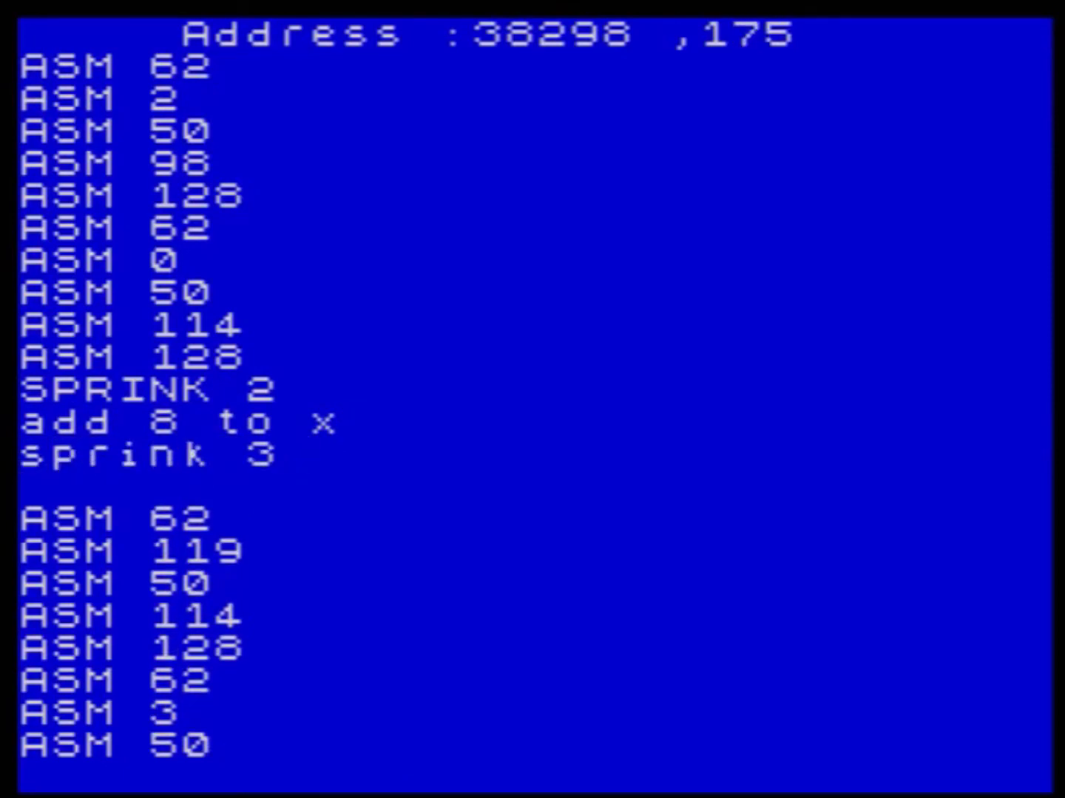
# - Enter add 8 to y and sprink 4 on separate lines below sprink 3
pyautogui.press('Return')
pyautogui.write('add')
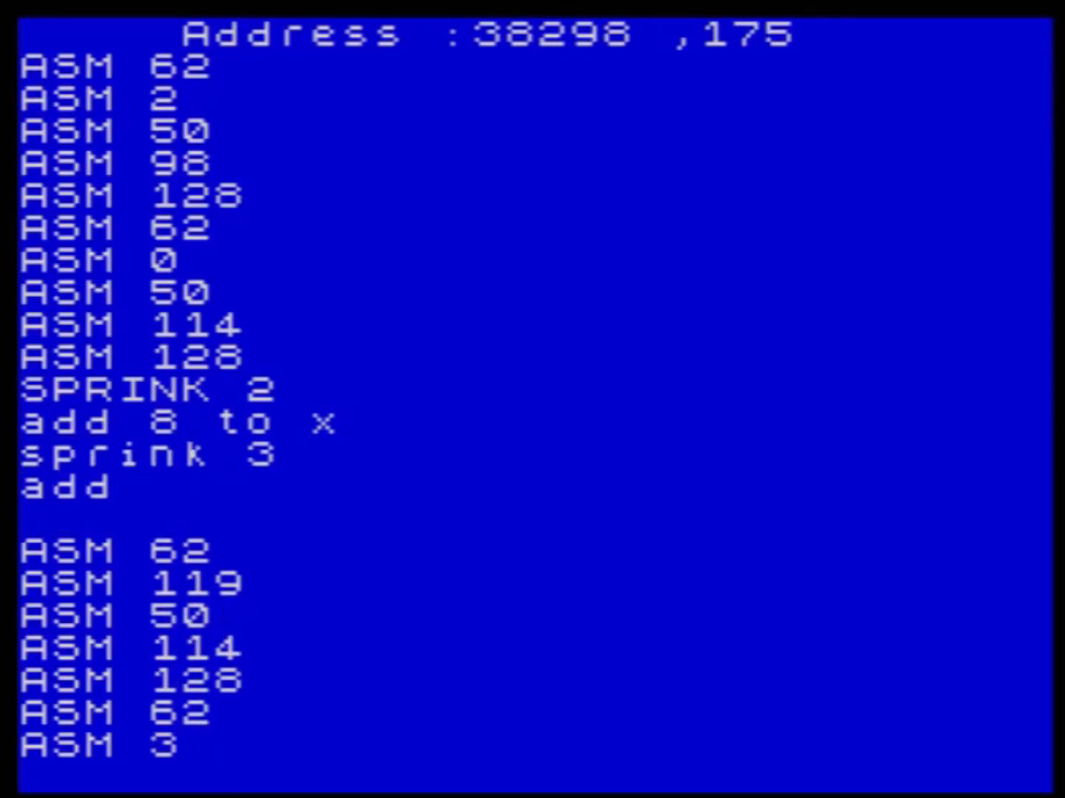
pyautogui.write(' 8 to y')
pyautogui.press('Return')
pyautogui.write('spr')
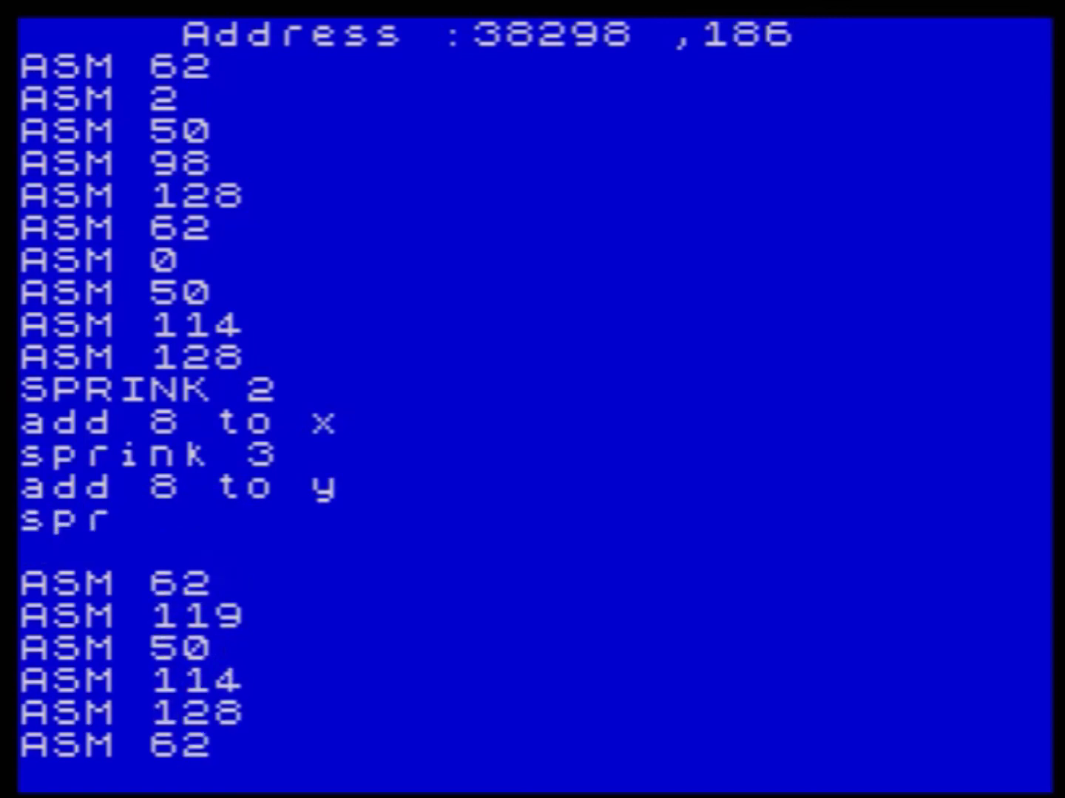
pyautogui.write('ink 4')
# - Below sprink 4, enter sub 8 to x, sprink 5, sub 8 to y and sprink 6 on separate lines
pyautogui.press('Return')
pyautogui.write('sub')
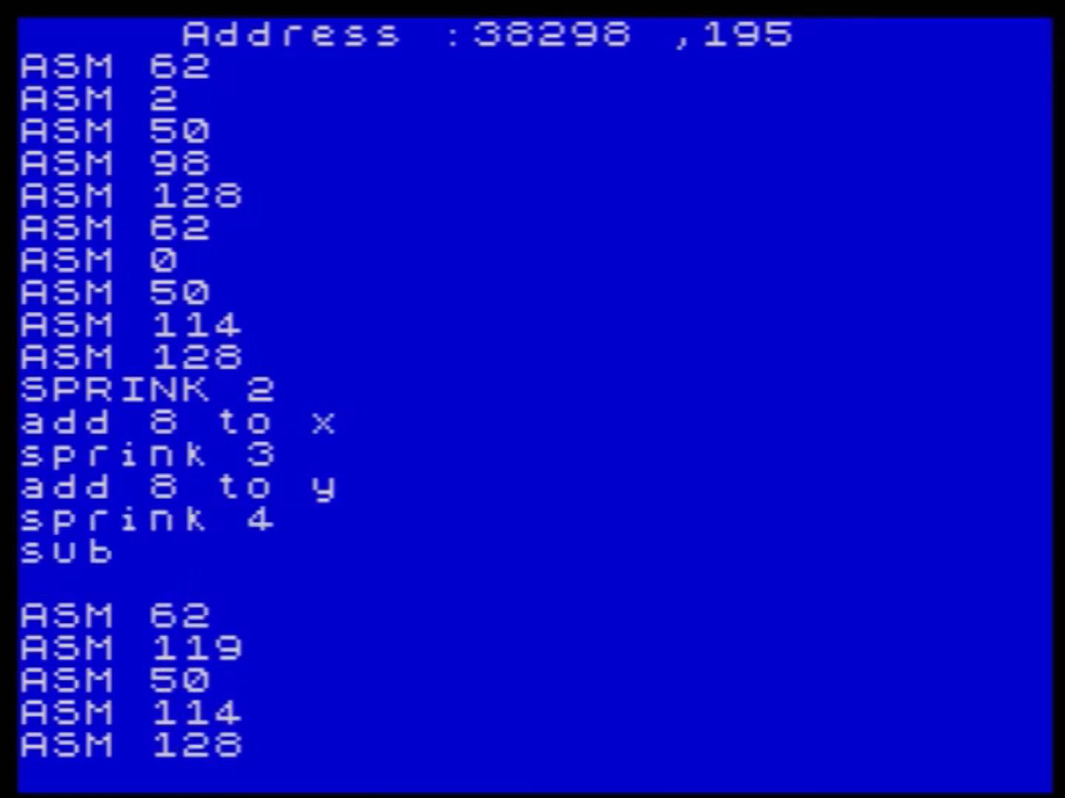
pyautogui.write(' 8 to x')
pyautogui.press('Return')
pyautogui.write('sprink 5')
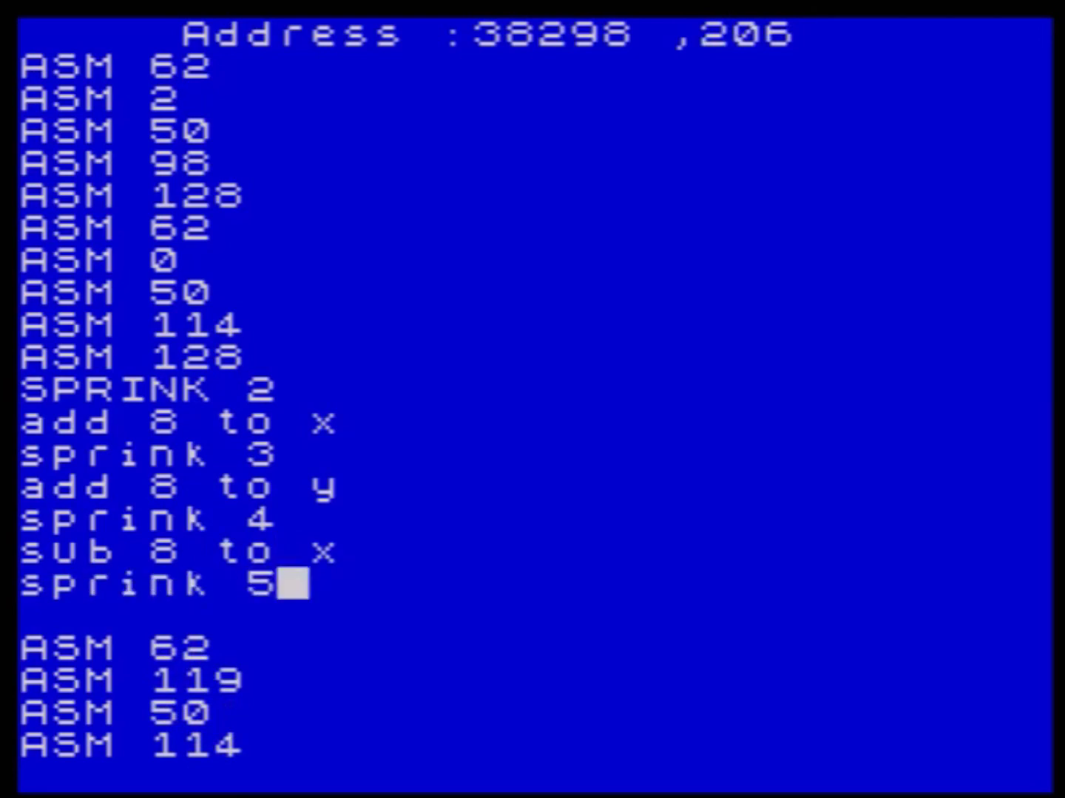
pyautogui.press('Return')
pyautogui.write('sub 8 to y')
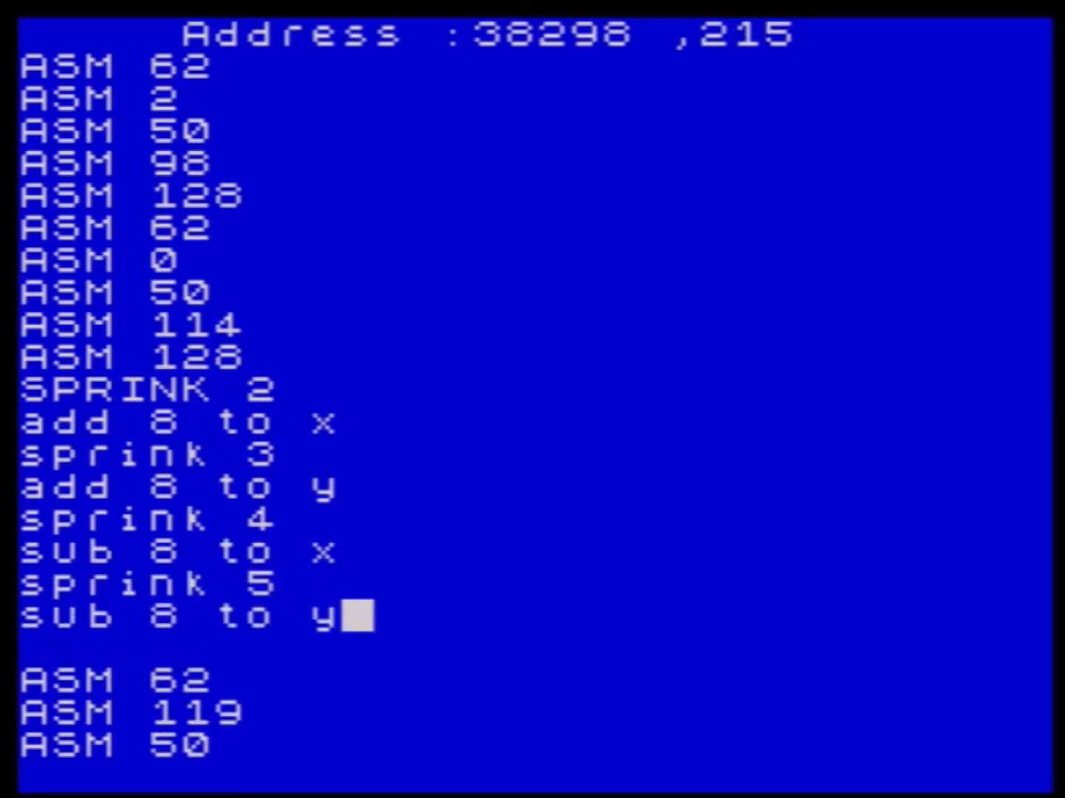
pyautogui.press('Return')
pyautogui.write('sprink 6')
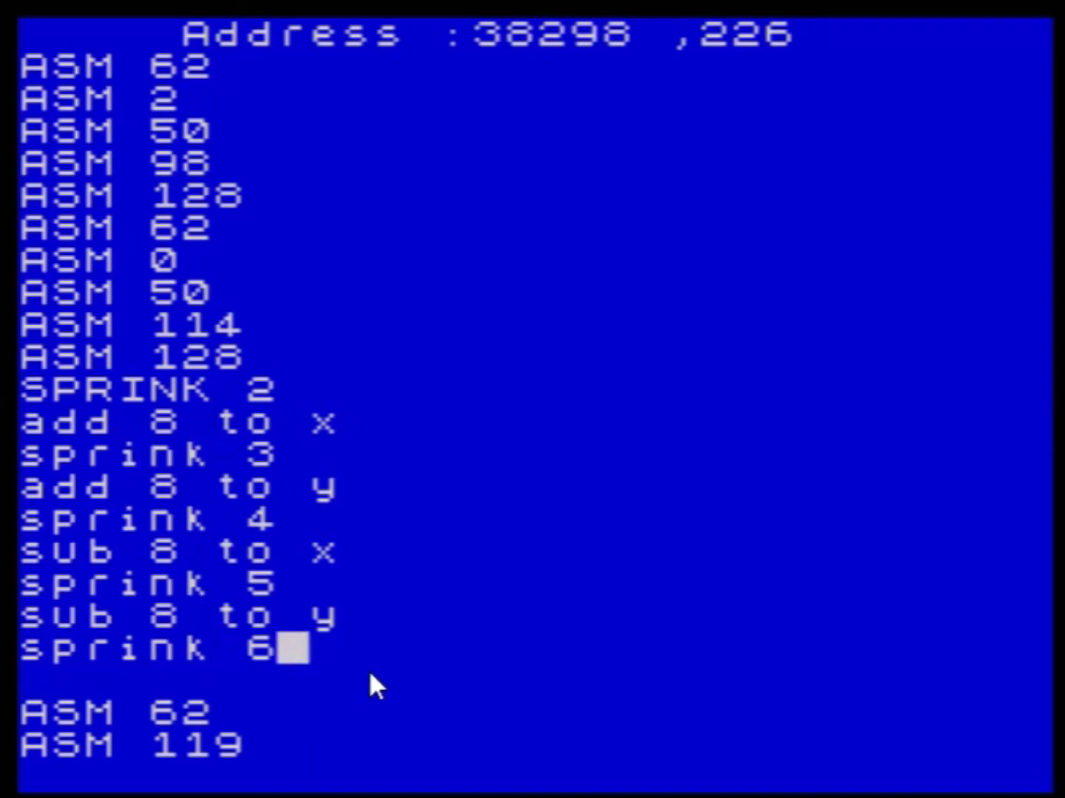
# - Compile the event and test the game, moving the player across the towers to check the sprite colouring
pyautogui.press('Escape')
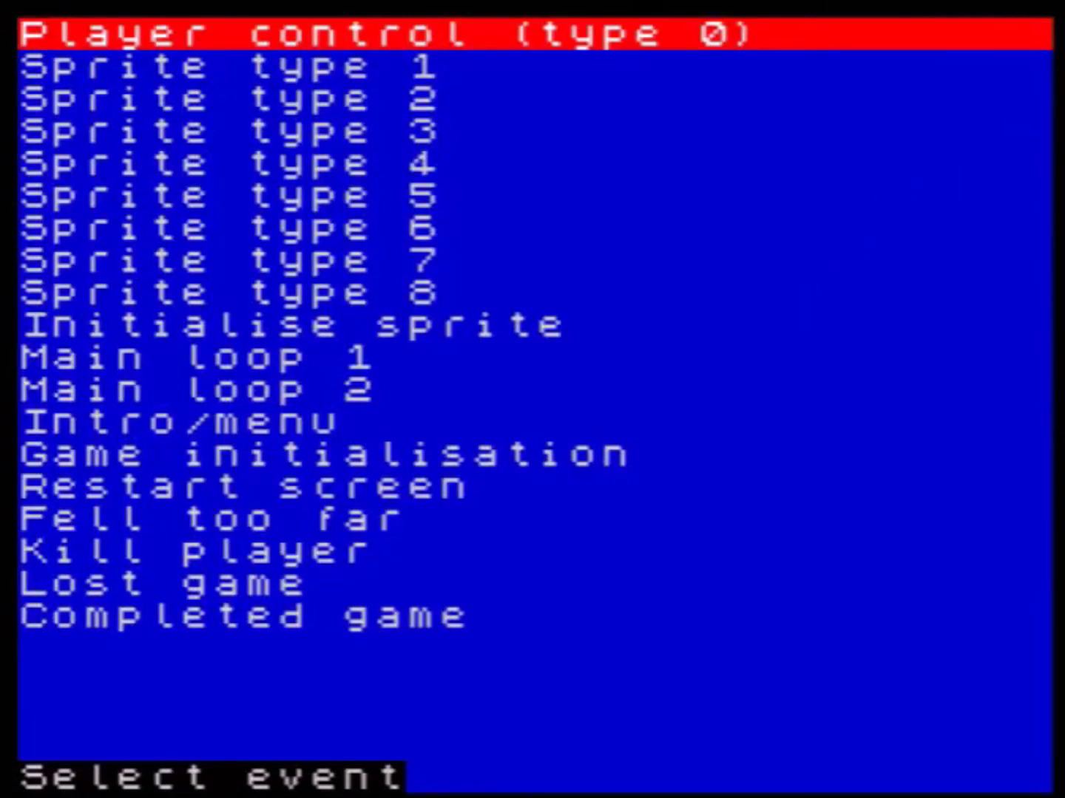
pyautogui.press('Escape')
pyautogui.press('x')
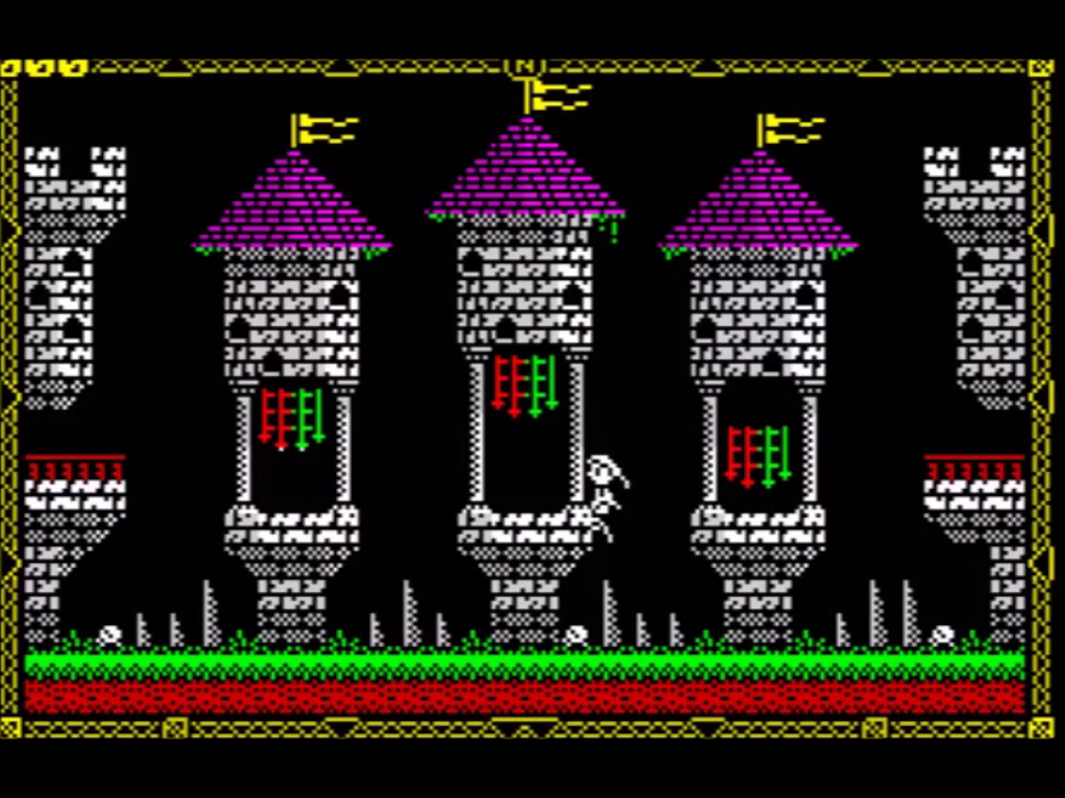
pyautogui.press('Left')
pyautogui.press('Right')
pyautogui.press('Left')
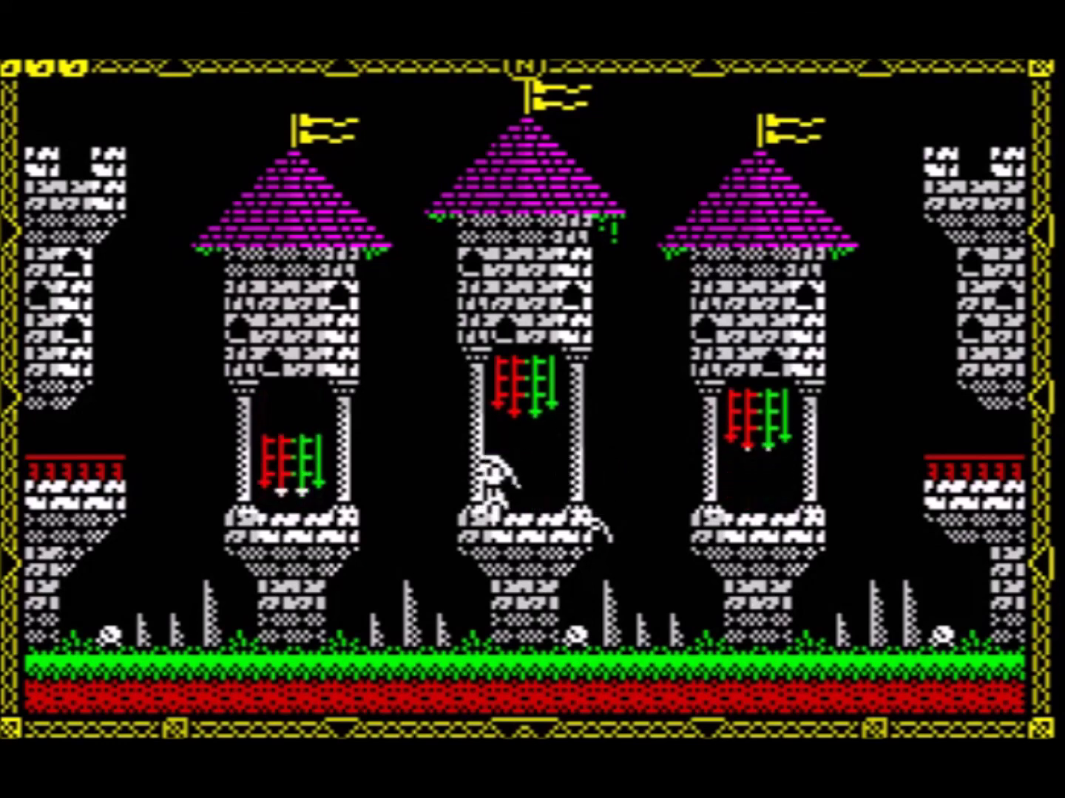
pyautogui.press('Up')
pyautogui.press('Right')
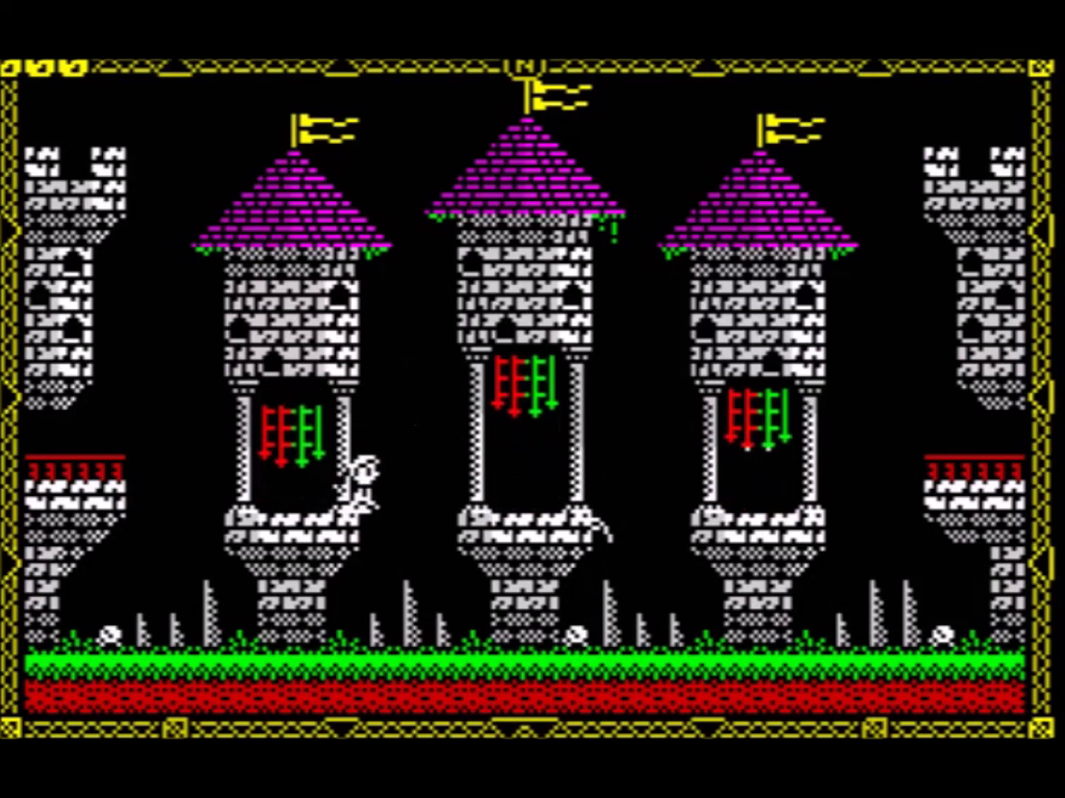
pyautogui.press('Left')
pyautogui.press('Up')
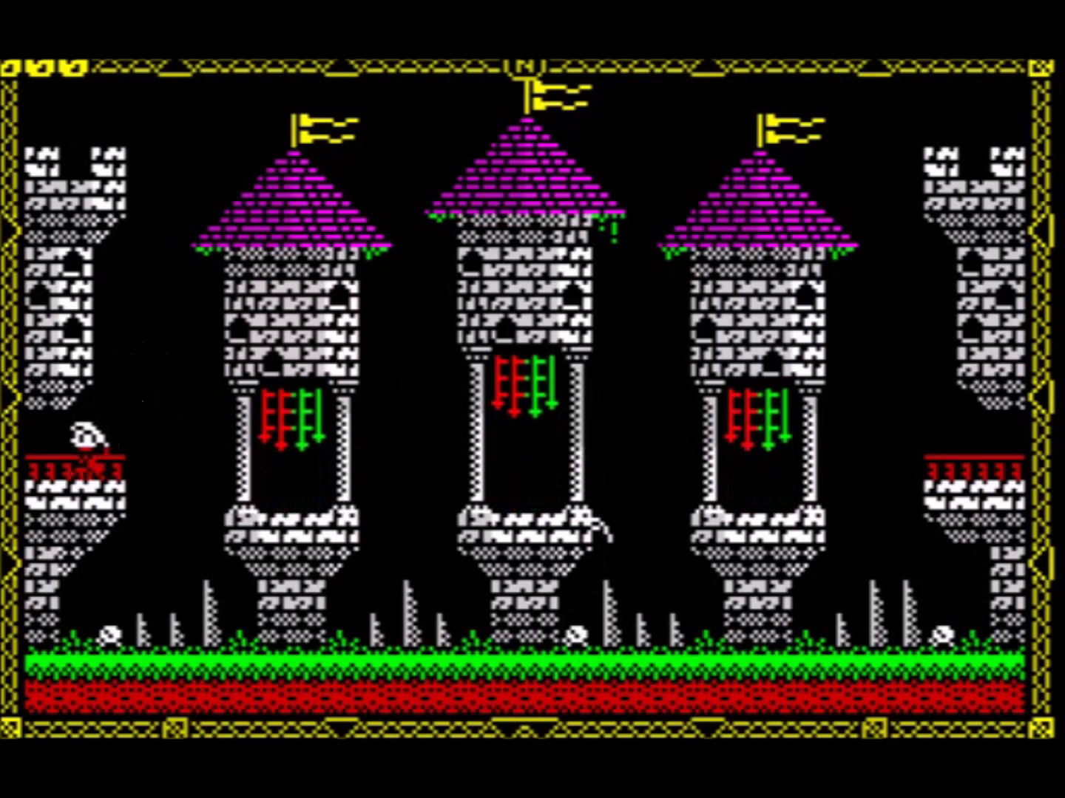
pyautogui.press('Right')
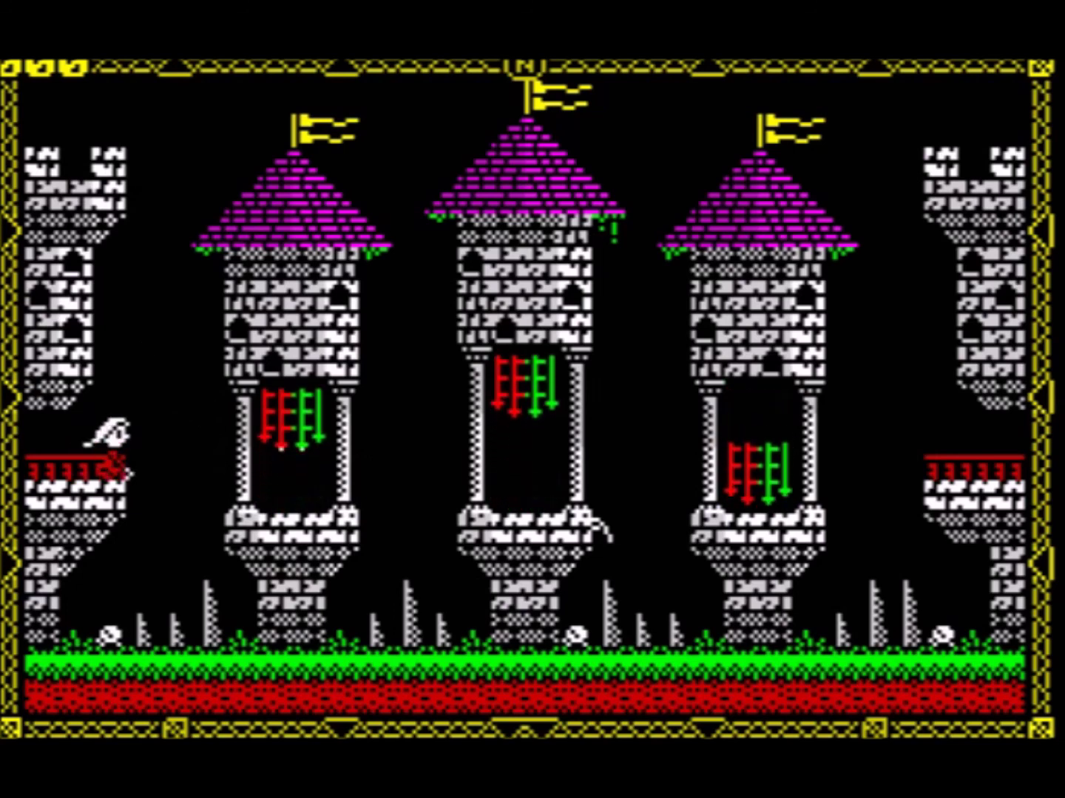